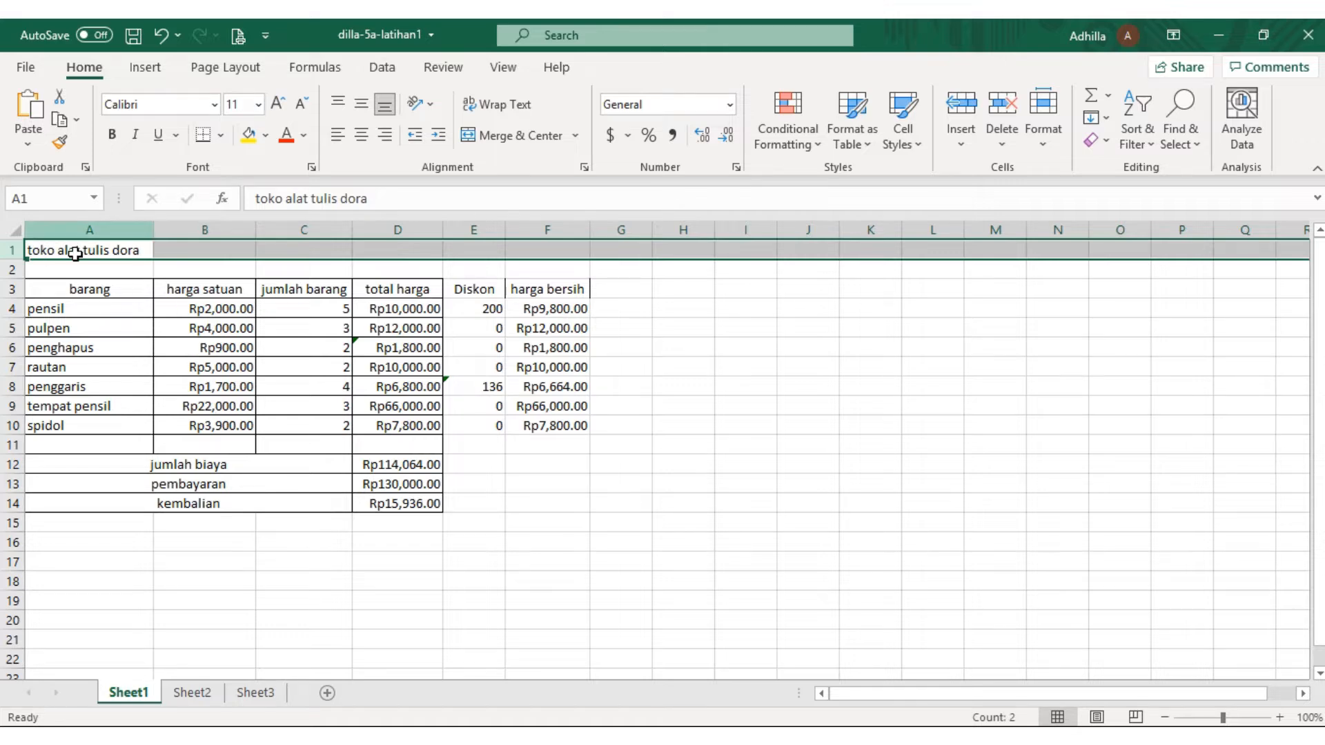
Examine the stationery shop table's title, column headings, item rows and total harga formulas
left_click(76, 289)
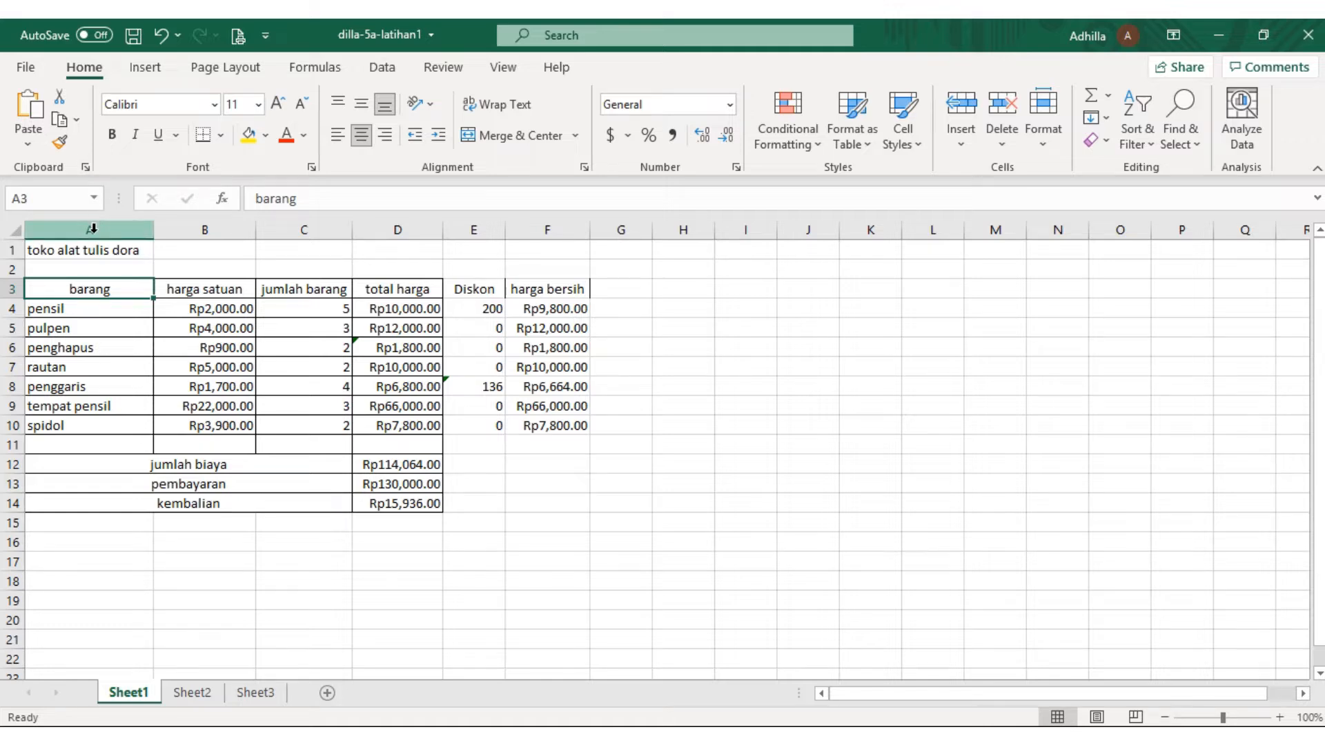
left_click(92, 229)
left_click(84, 311)
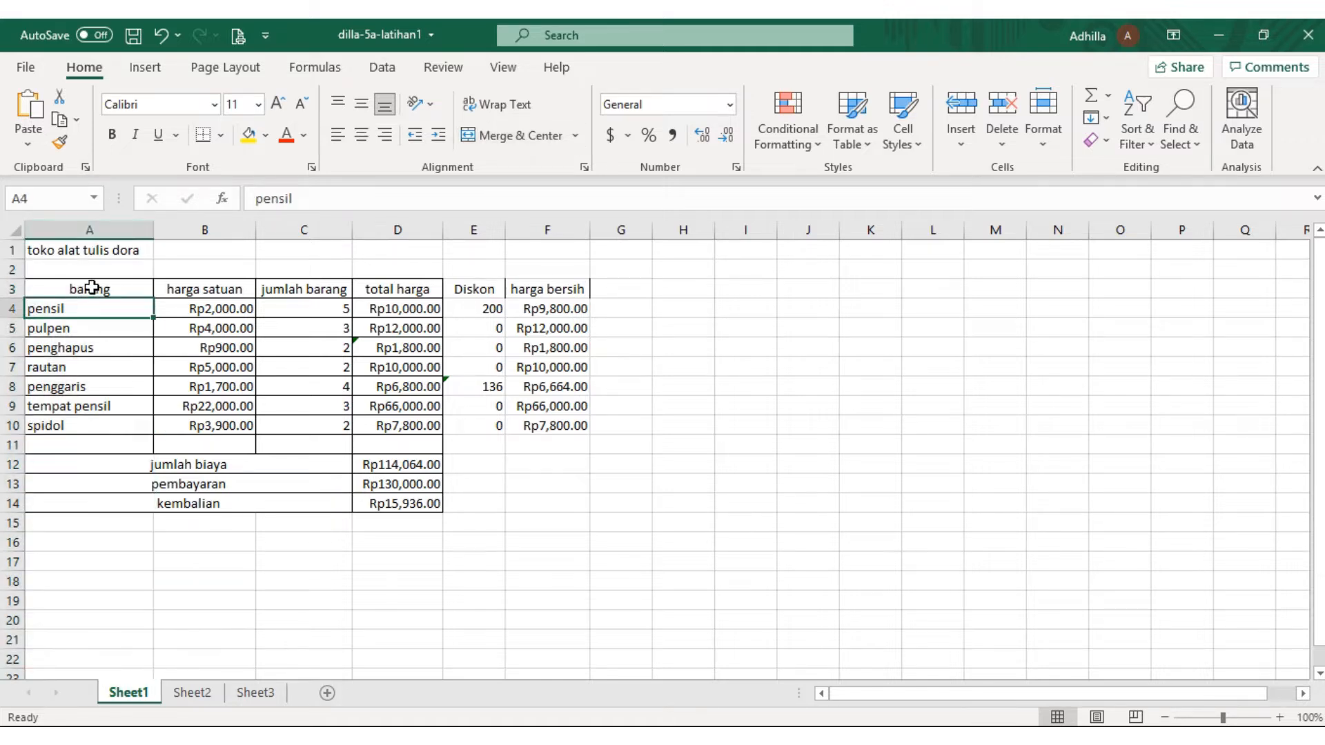
left_click(101, 271)
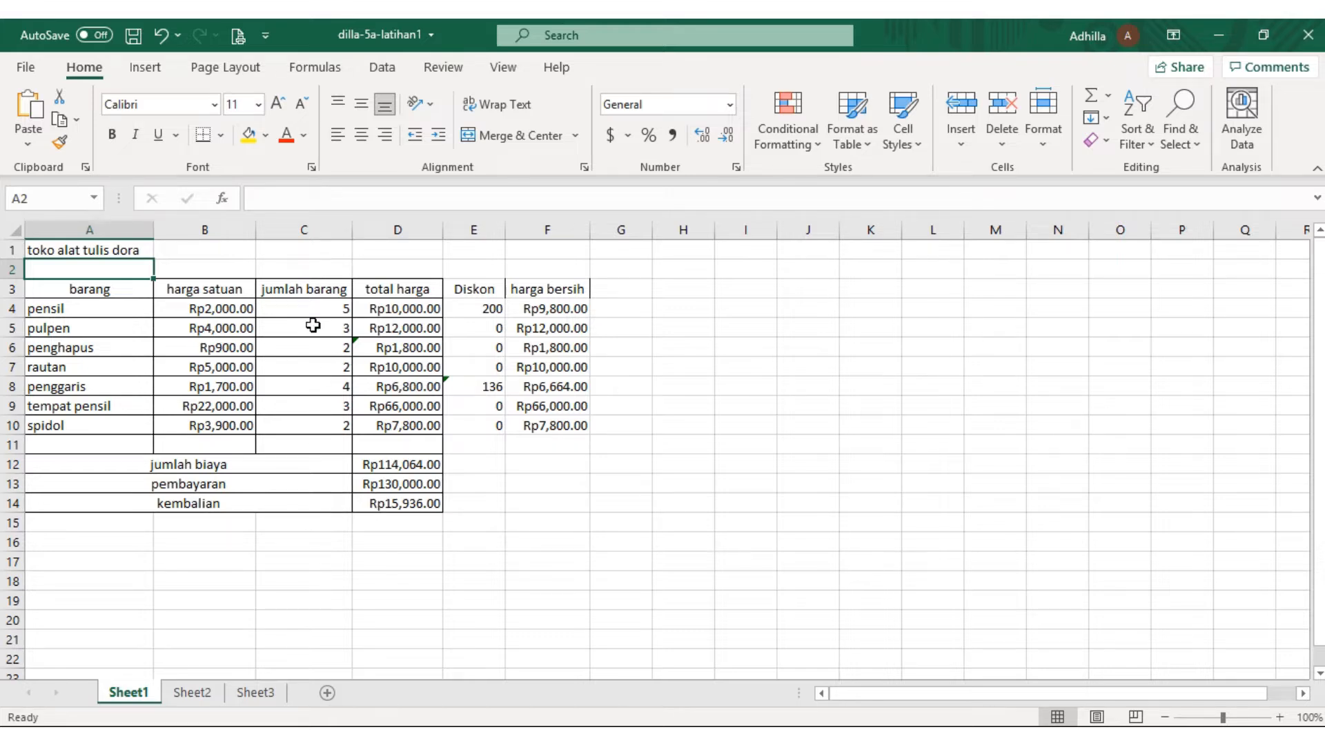
left_click(334, 271)
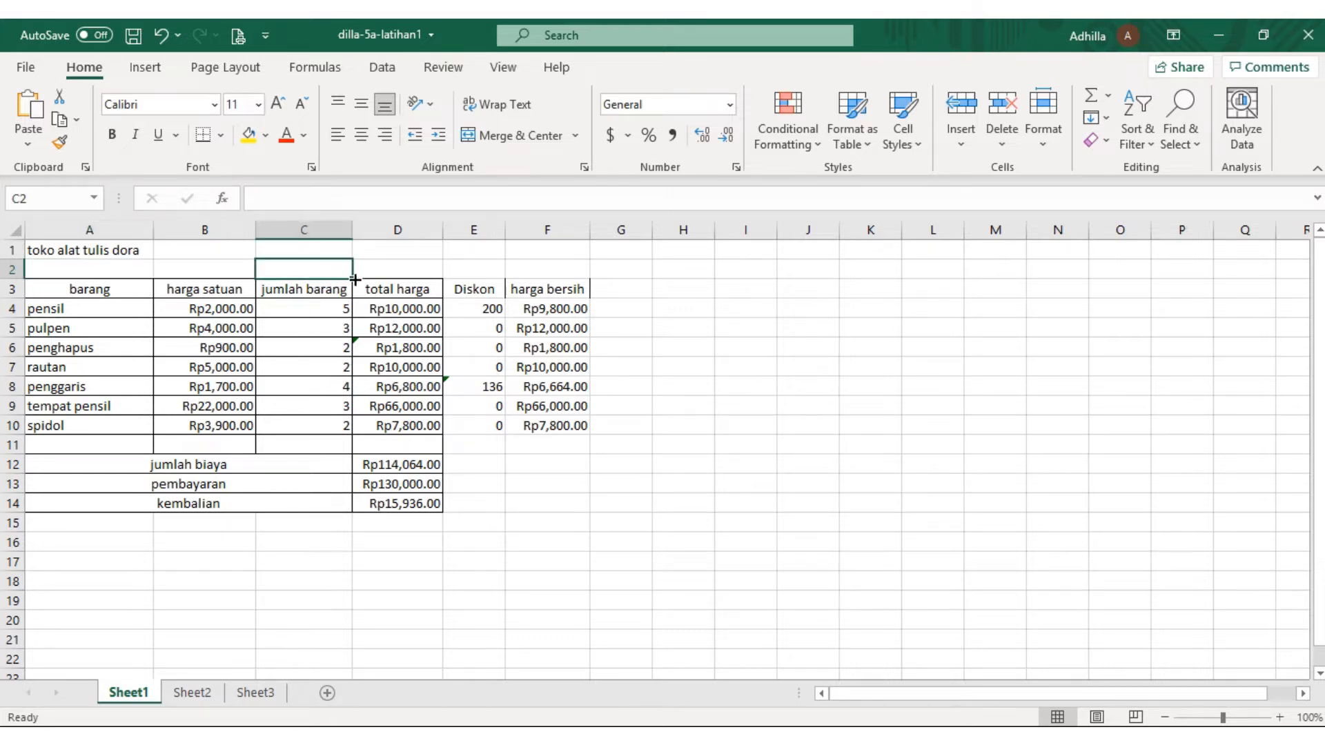
left_click_drag(341, 273, 487, 286)
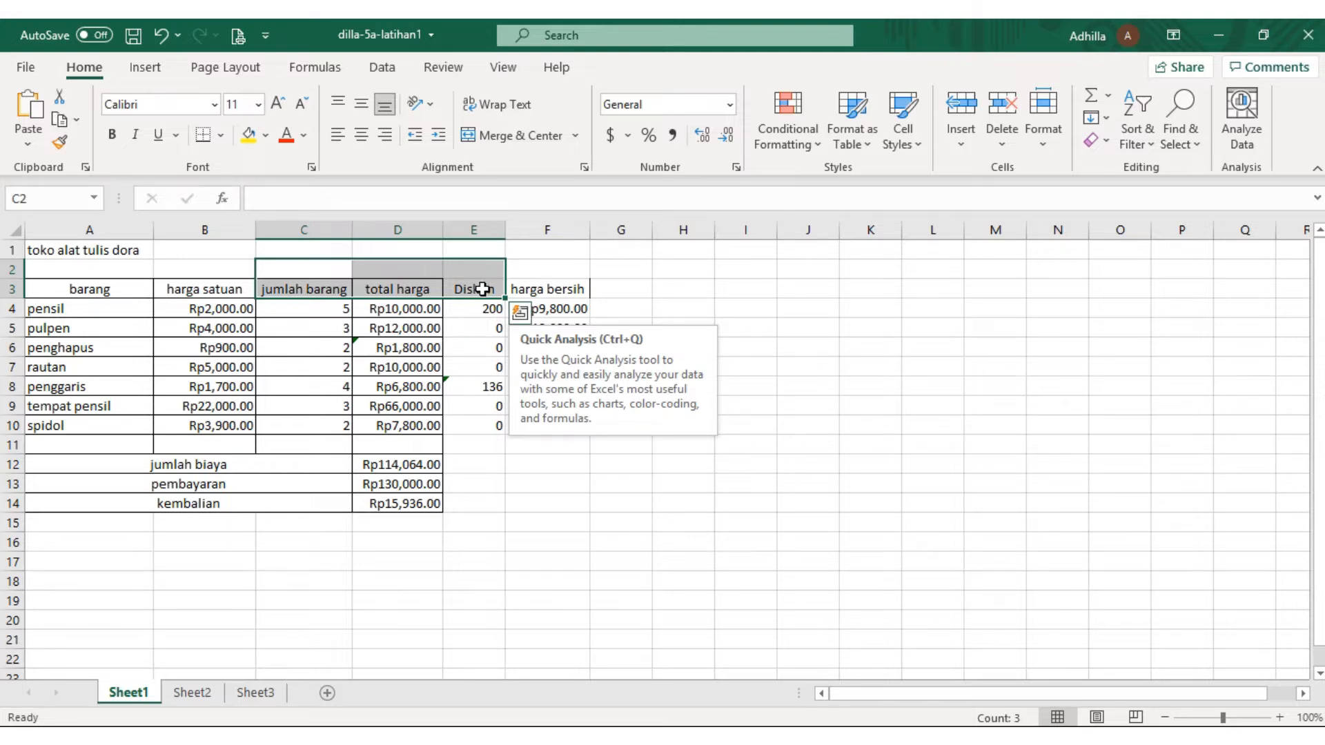
left_click(437, 328)
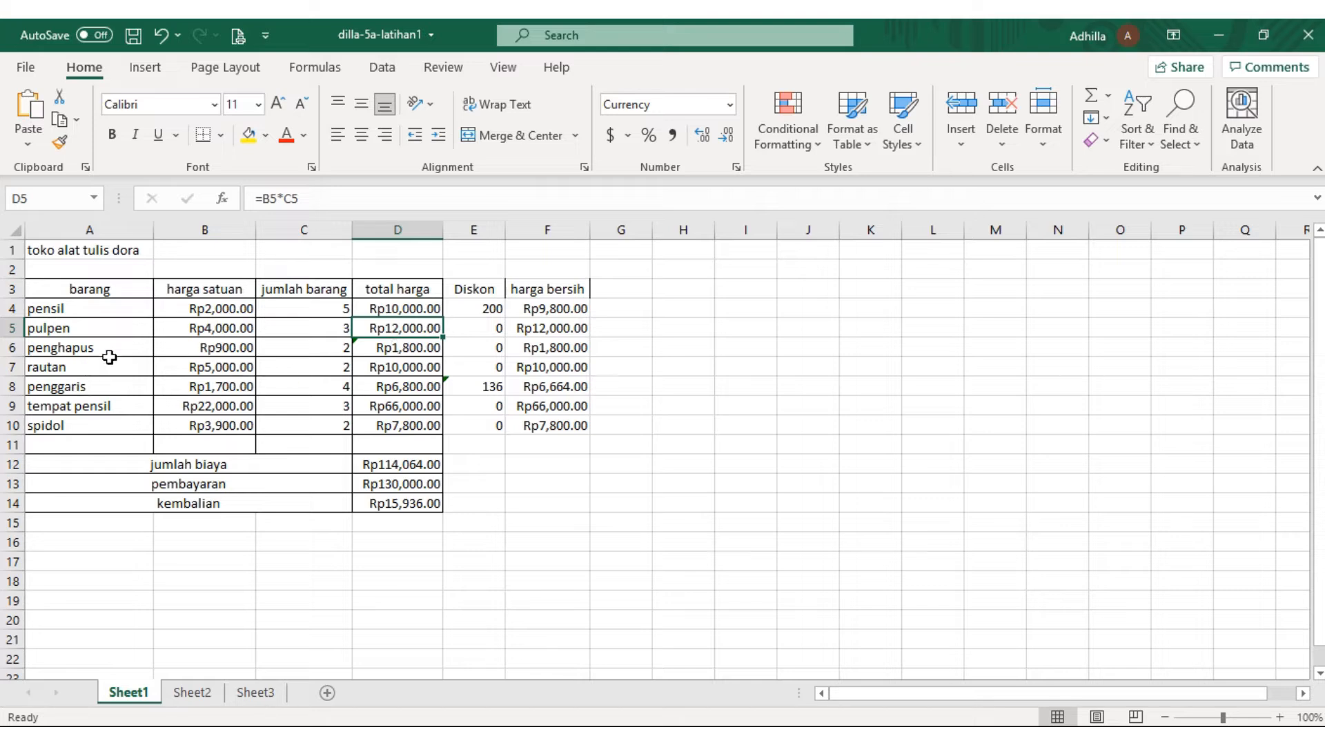
left_click(71, 251)
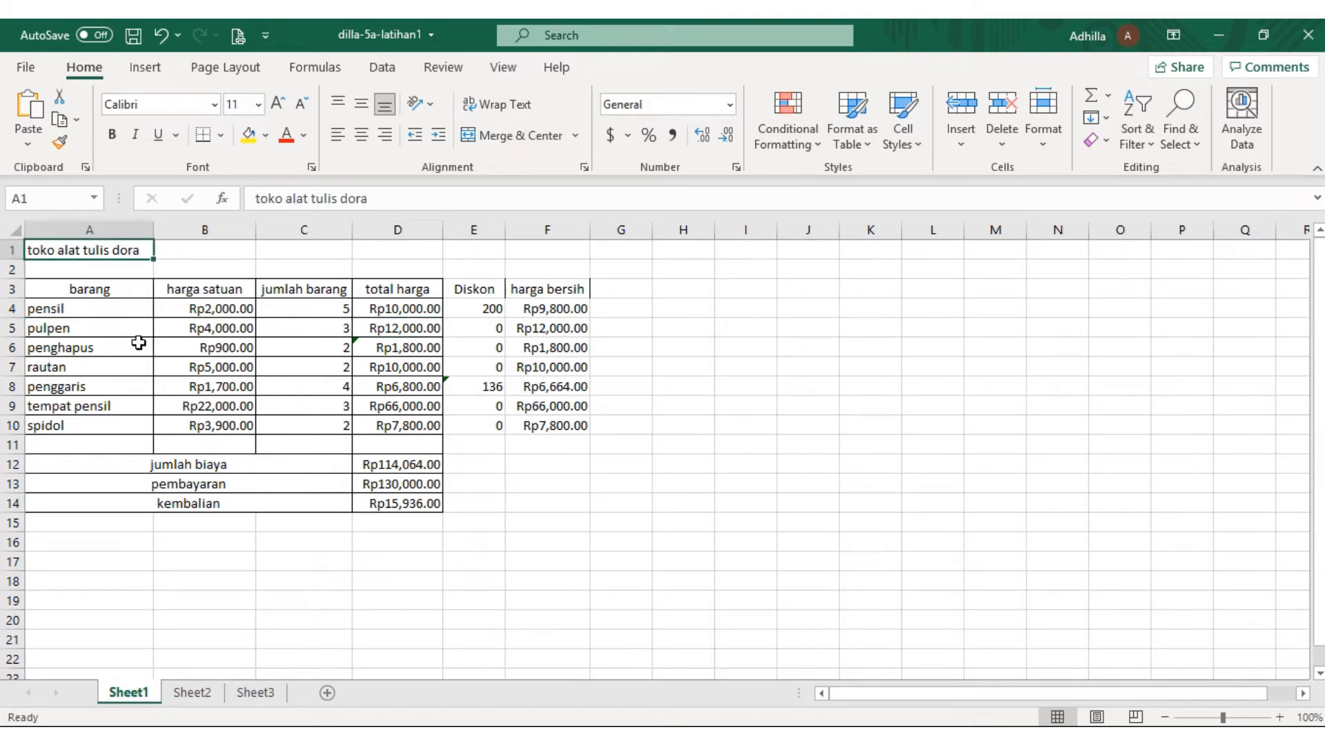
scroll(348, 585, "down", 7)
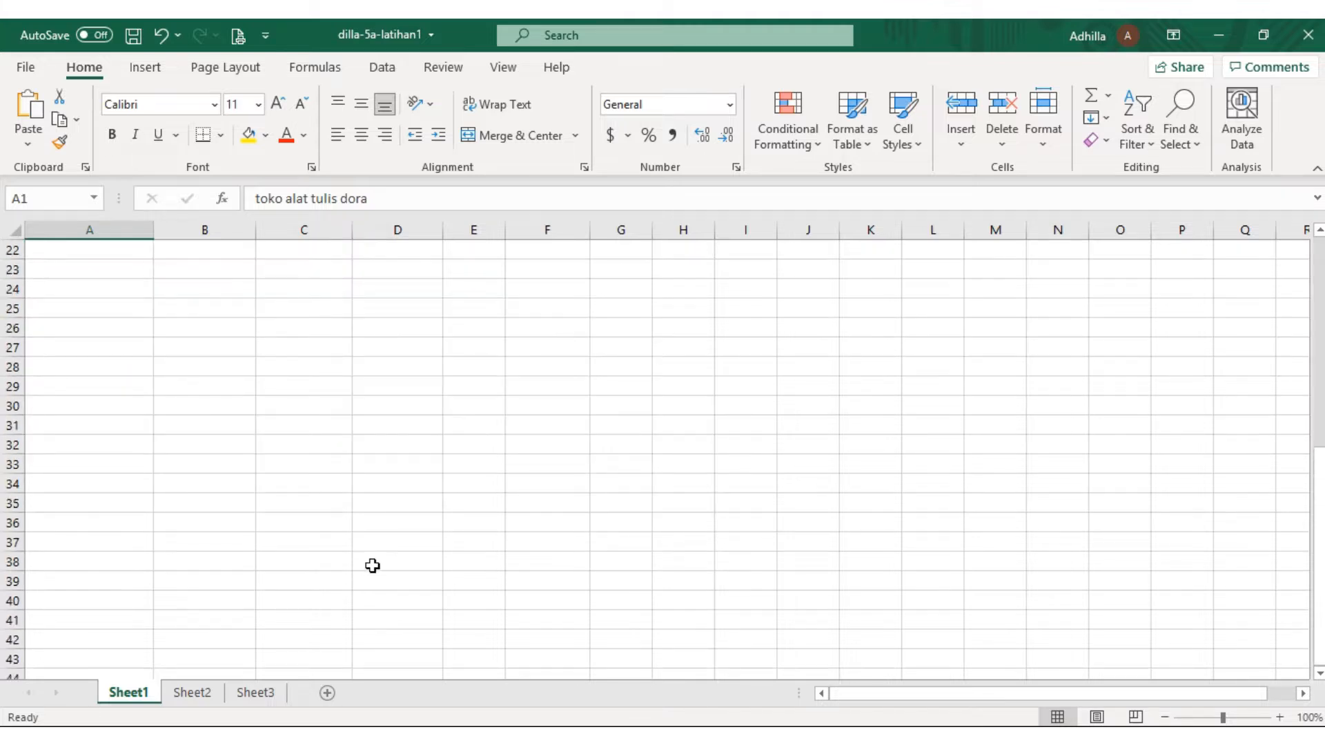
scroll(373, 564, "up", 7)
left_click(396, 307)
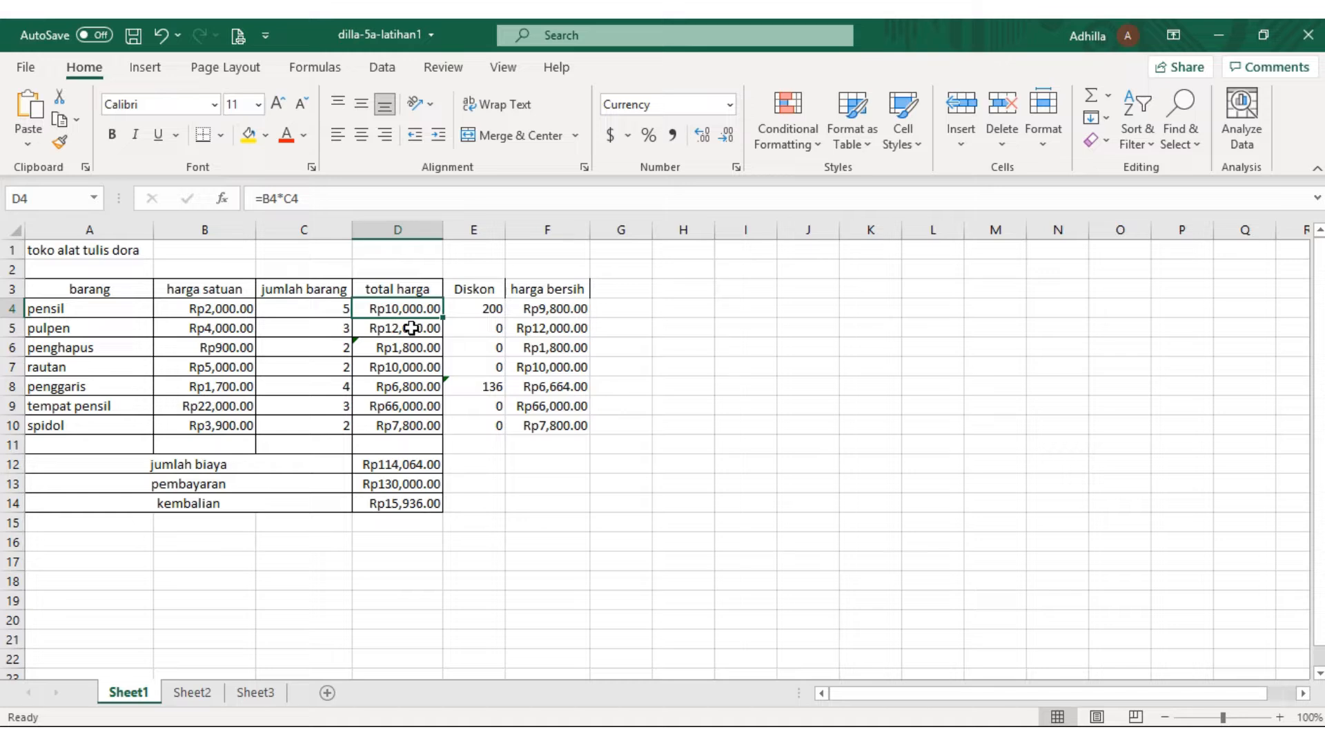
Fill the total harga heading down column D through row 13 and clear the heading cell D3
left_click(363, 290)
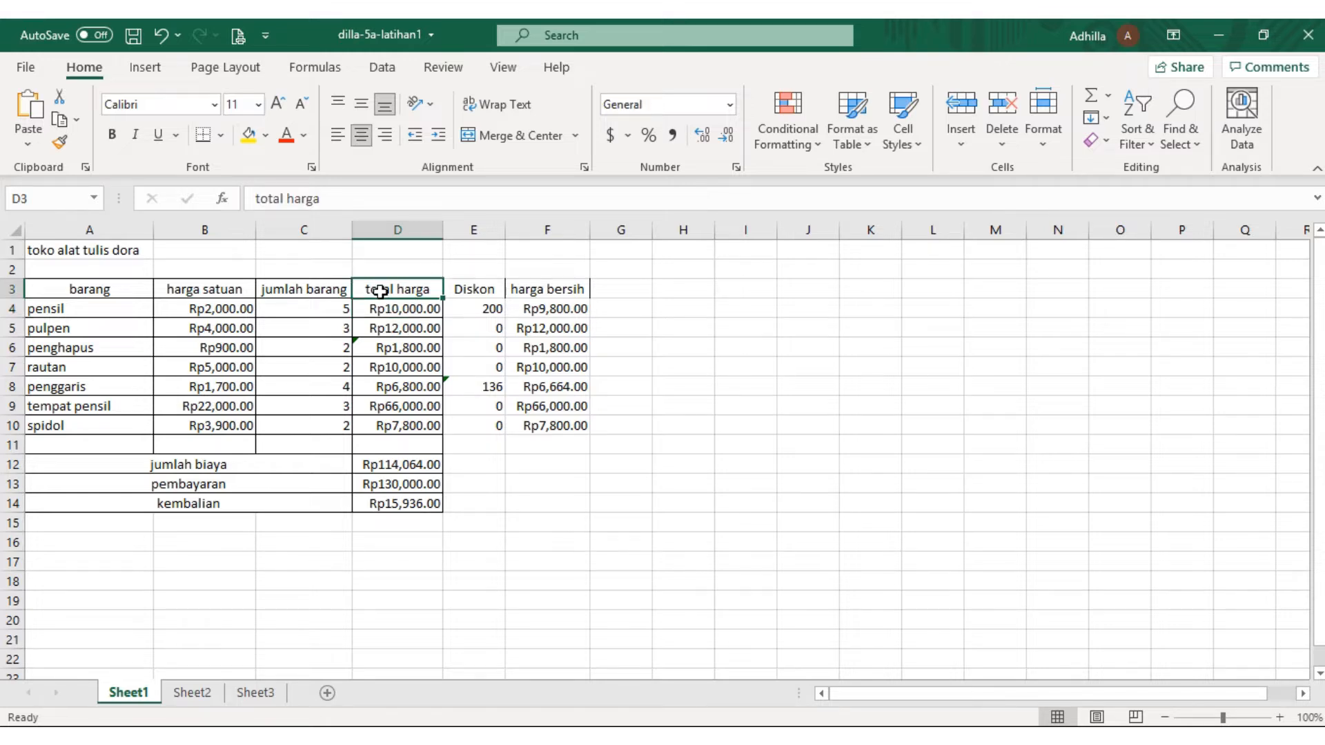
left_click_drag(441, 298, 428, 333)
left_click(363, 309)
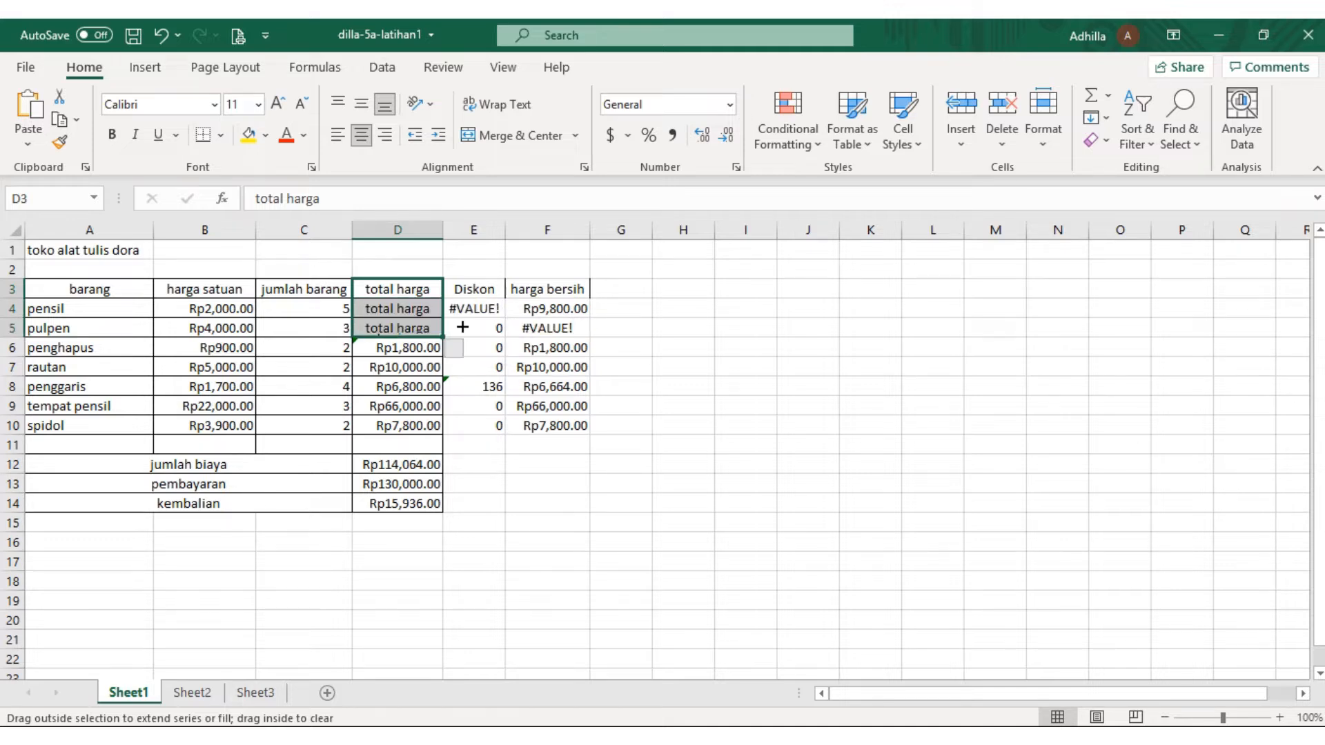
left_click(361, 287)
left_click_drag(445, 303, 626, 485)
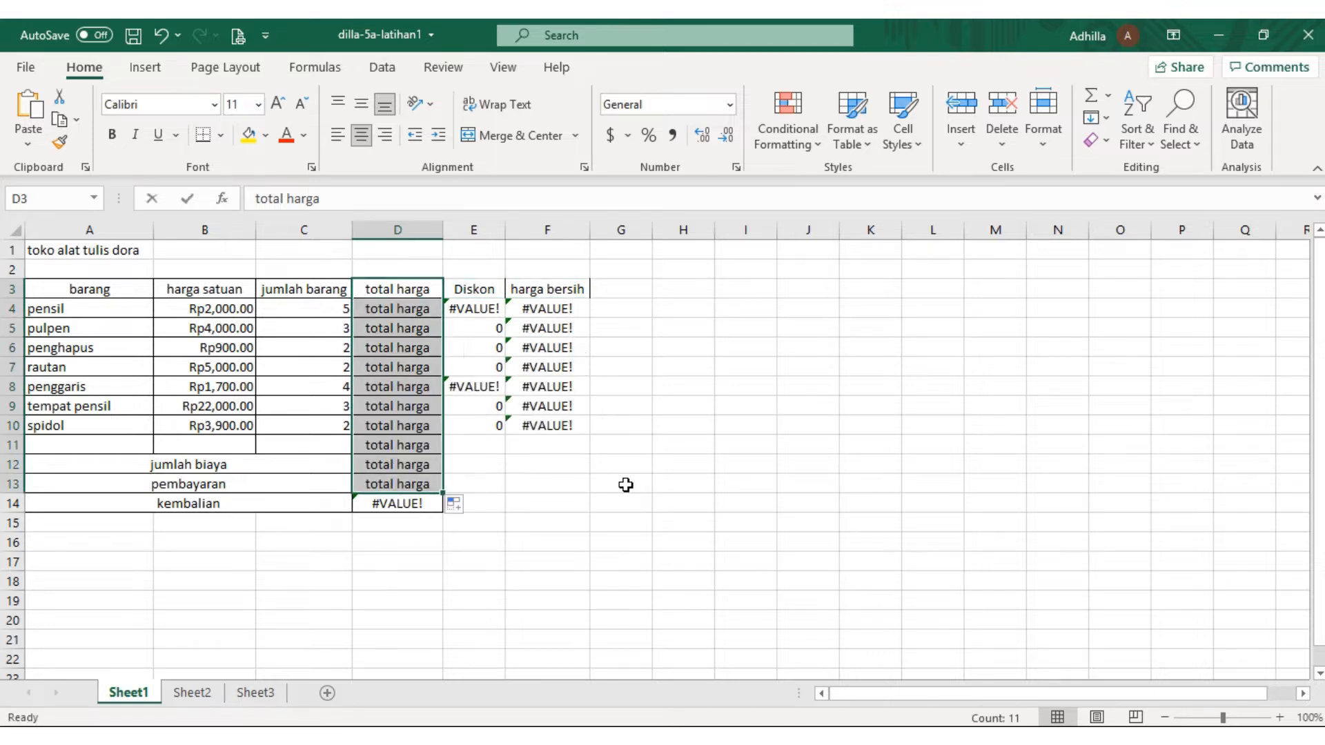
key("BackSpace")
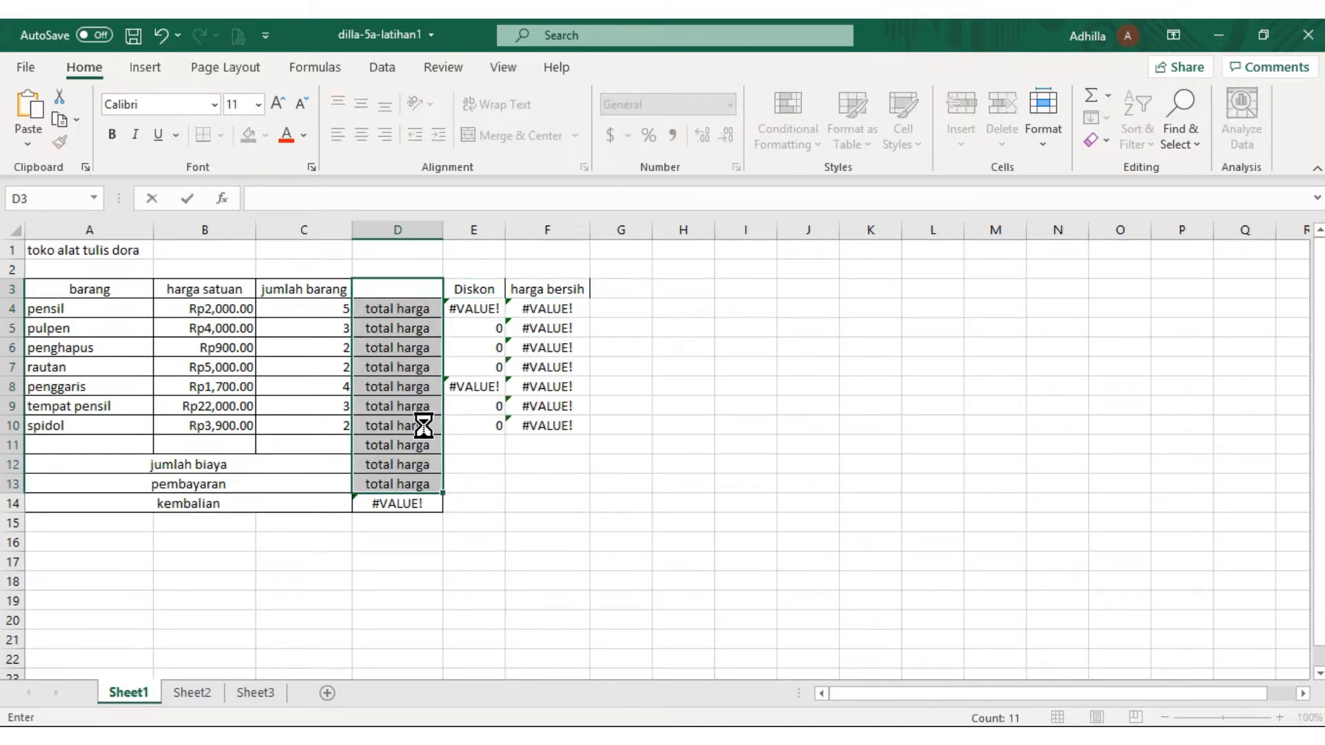
left_click(423, 426)
left_click(452, 426)
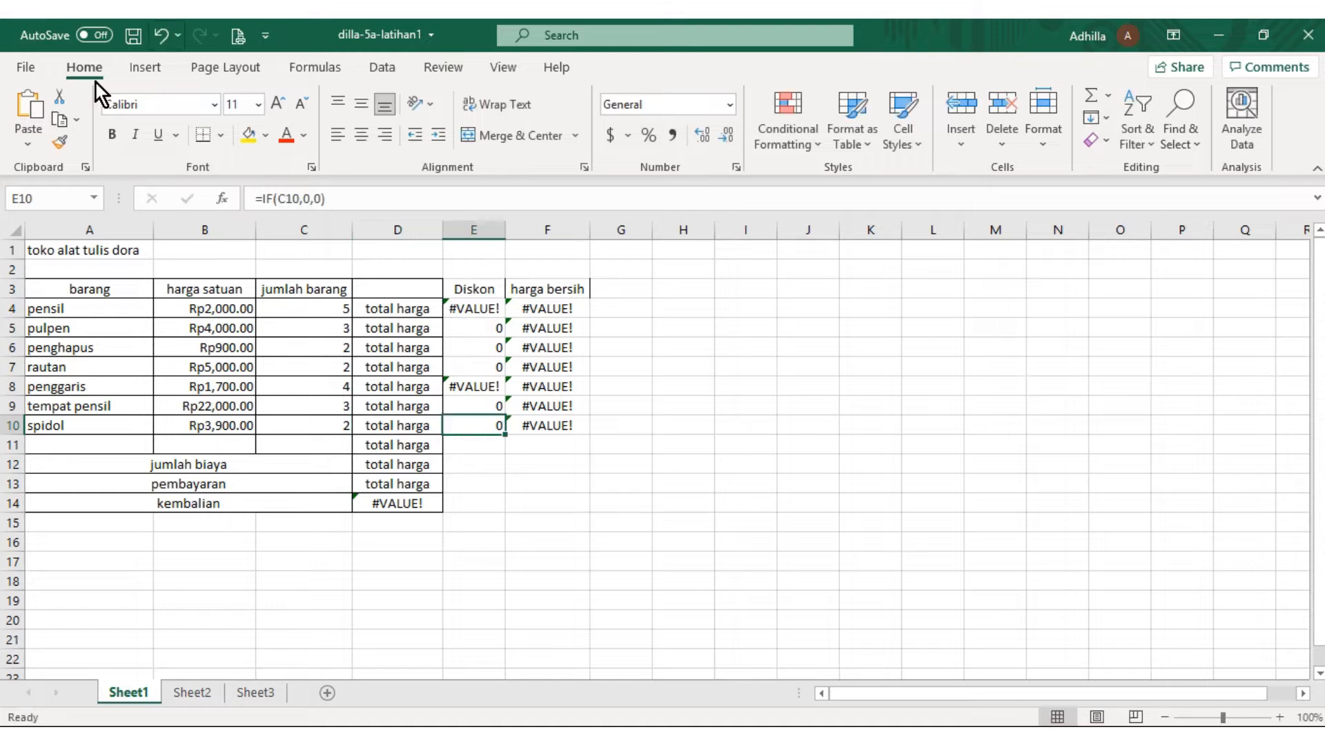
mouse_move(459, 29)
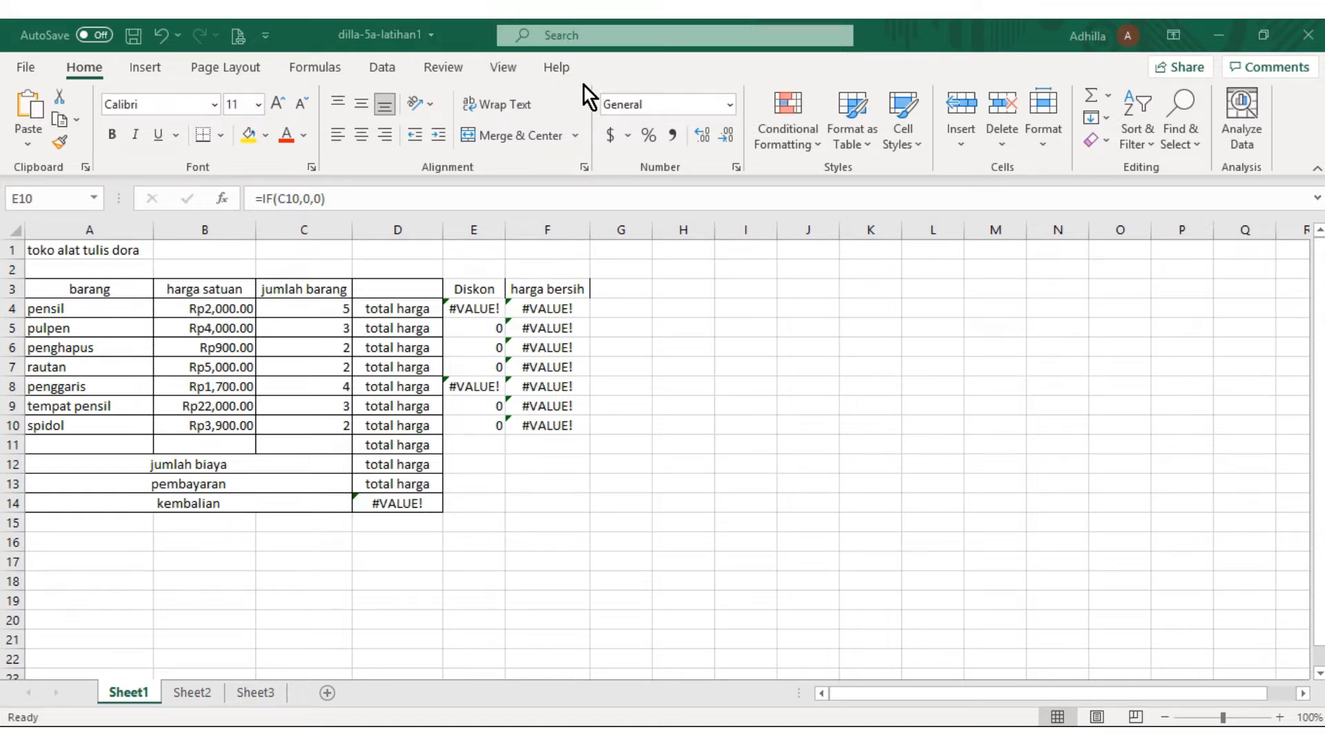
mouse_move(518, 20)
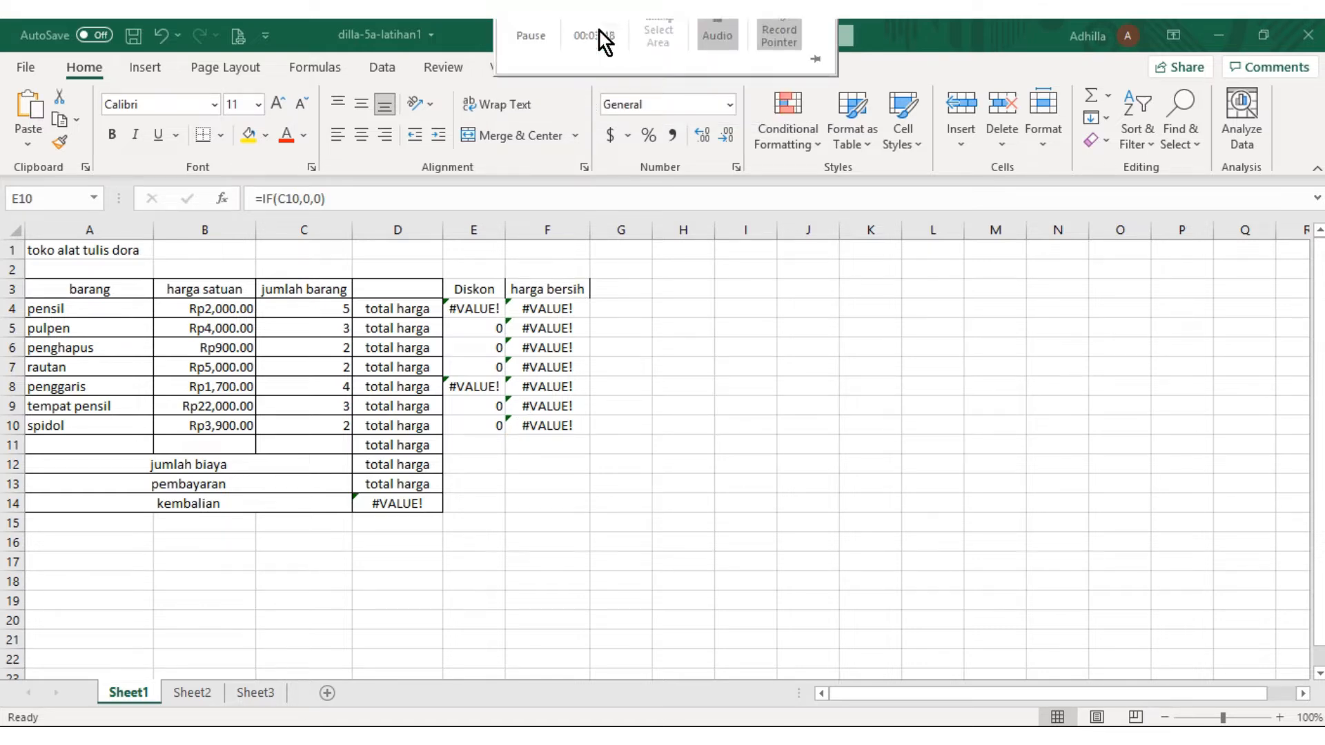
left_click(536, 51)
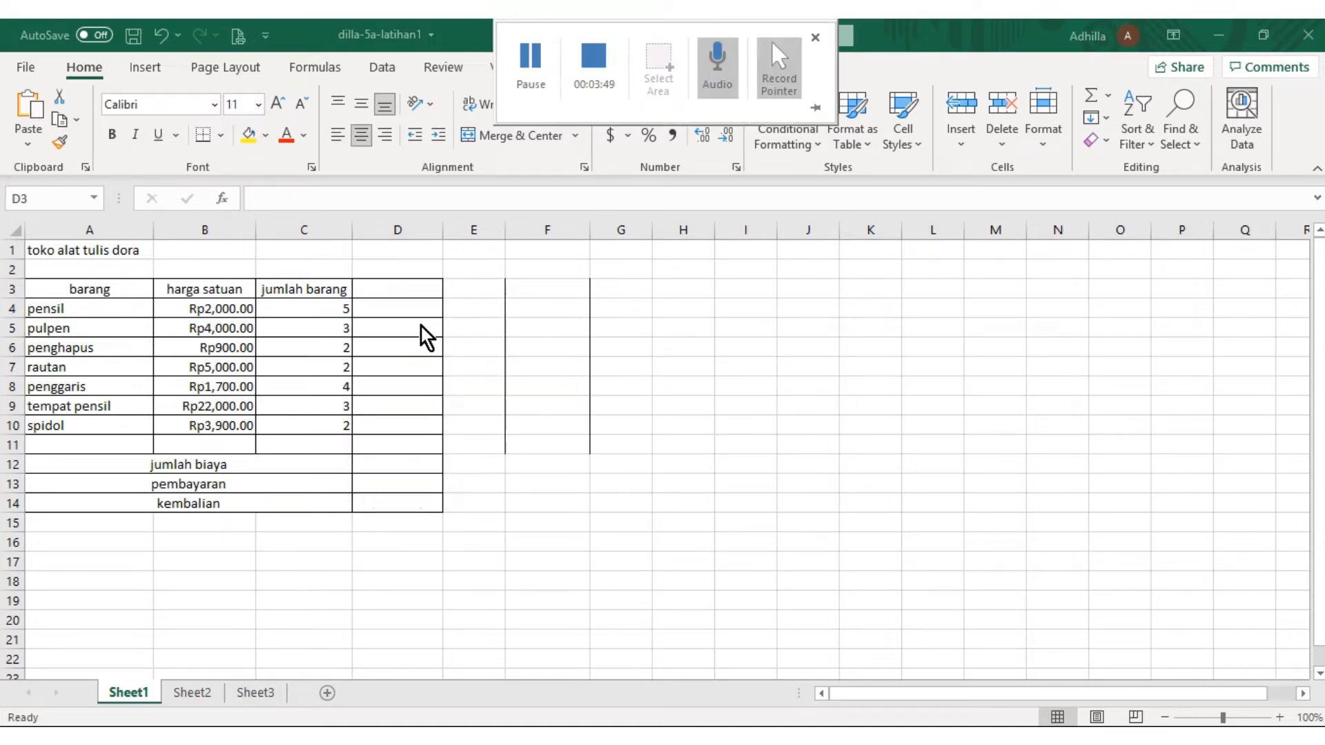
Enter the heading total harga in D3 and make the harga satuan column slightly narrower
left_click(399, 294)
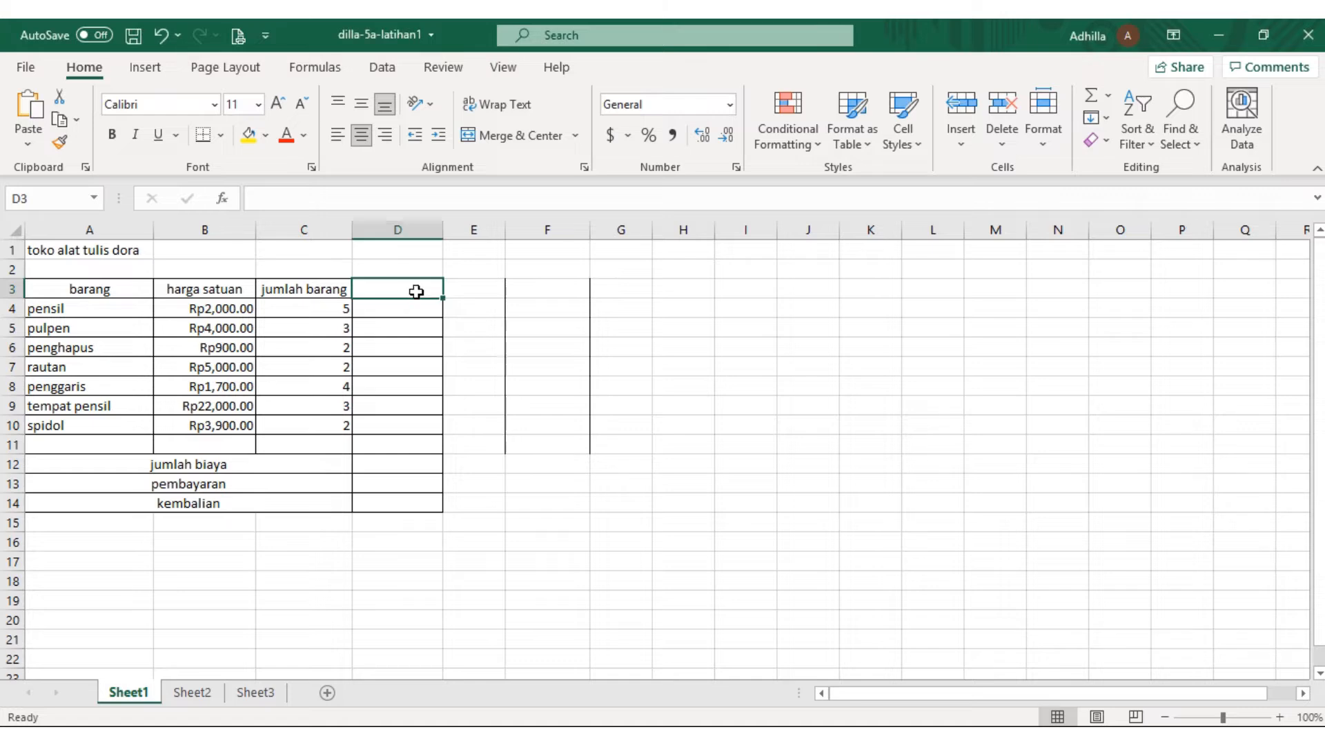
type("toy")
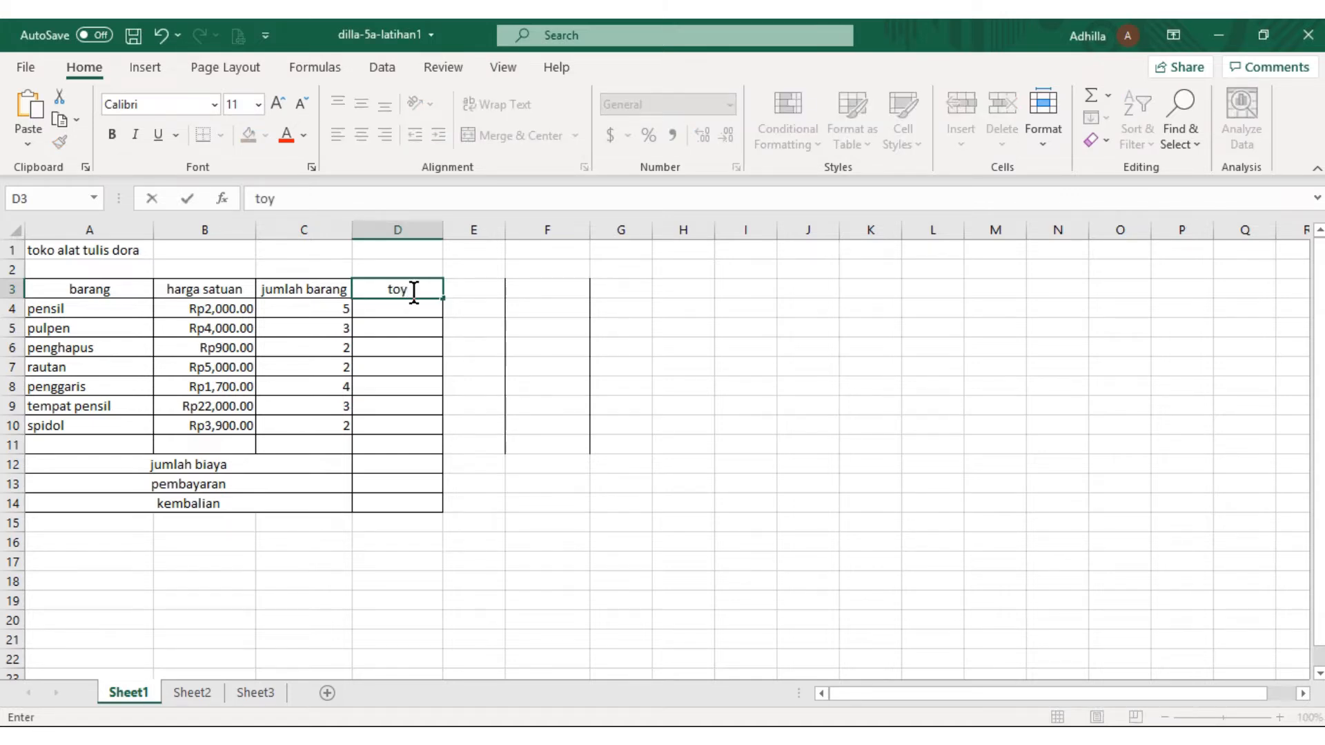
key("BackSpace")
type("tal harga")
left_click(416, 312)
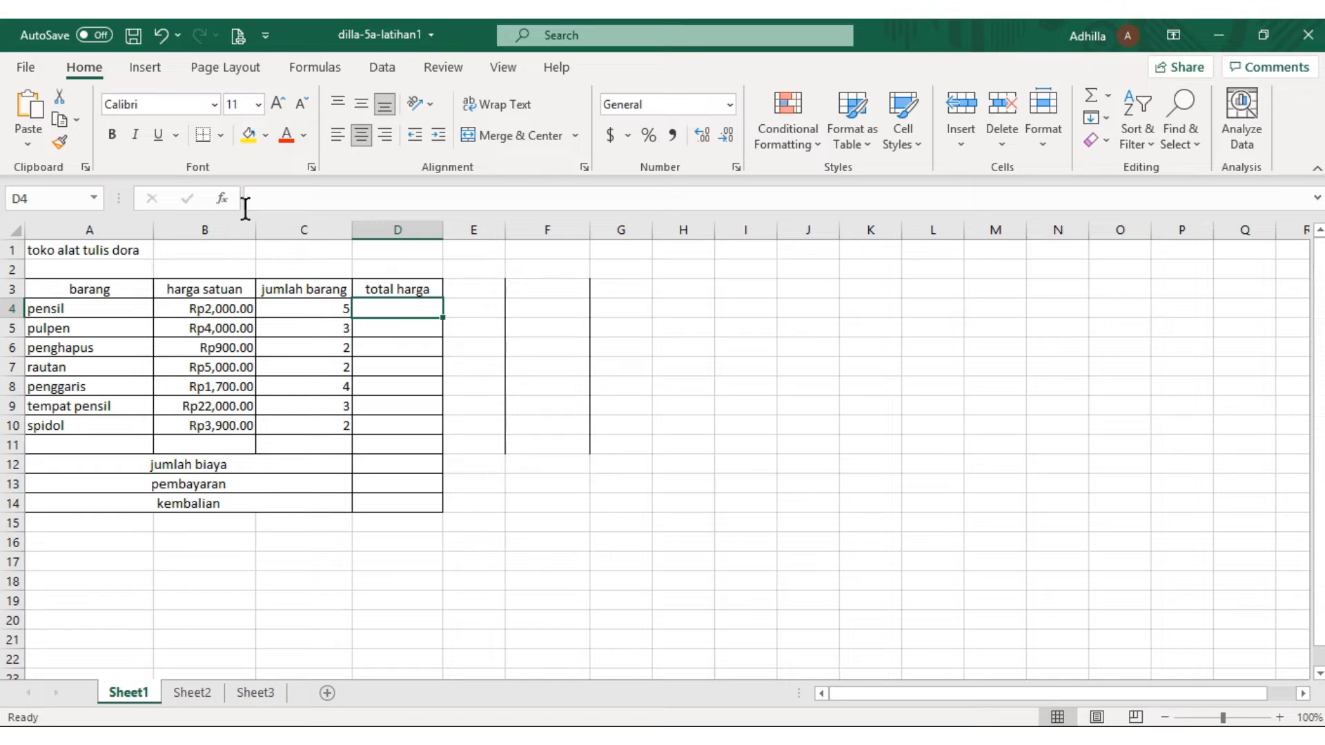
mouse_move(254, 224)
left_mouse_down()
mouse_move(283, 230)
mouse_move(249, 239)
left_mouse_up()
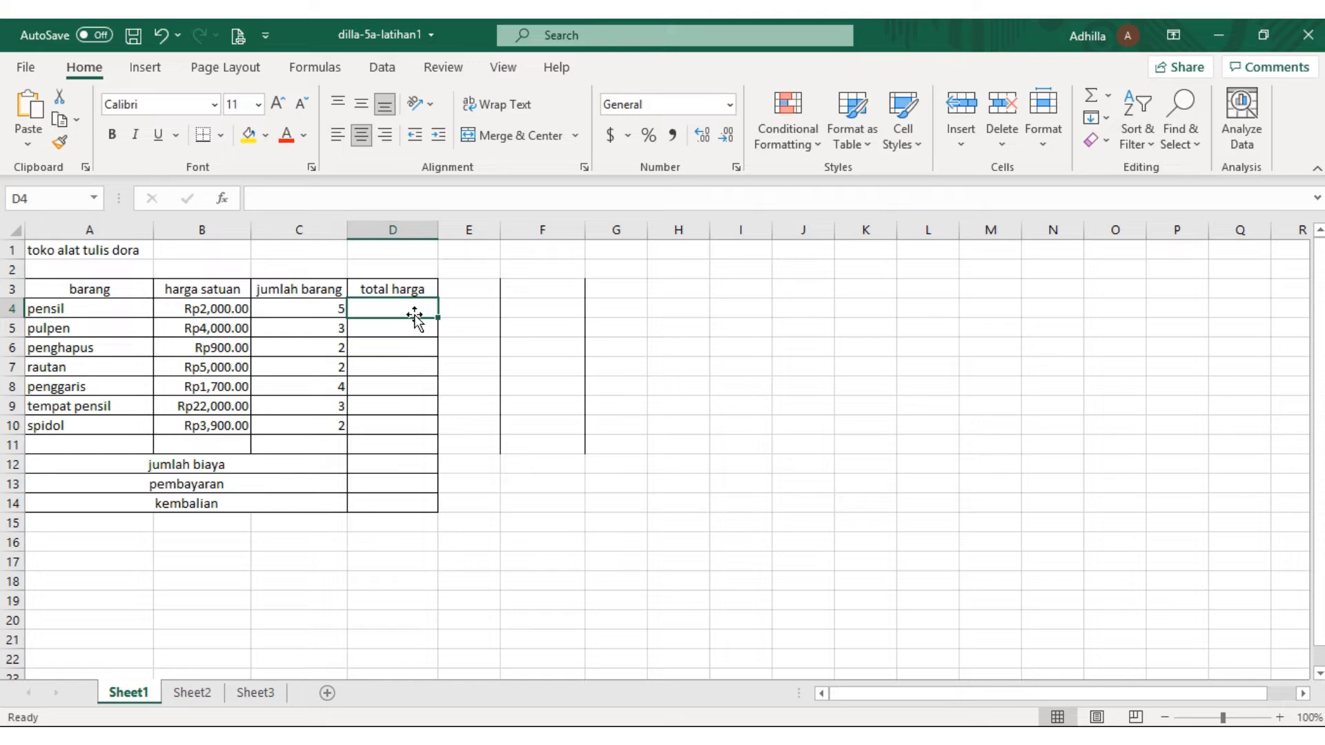
Calculate the total price of pensil in D4 with the formula =B4*C4
type("+")
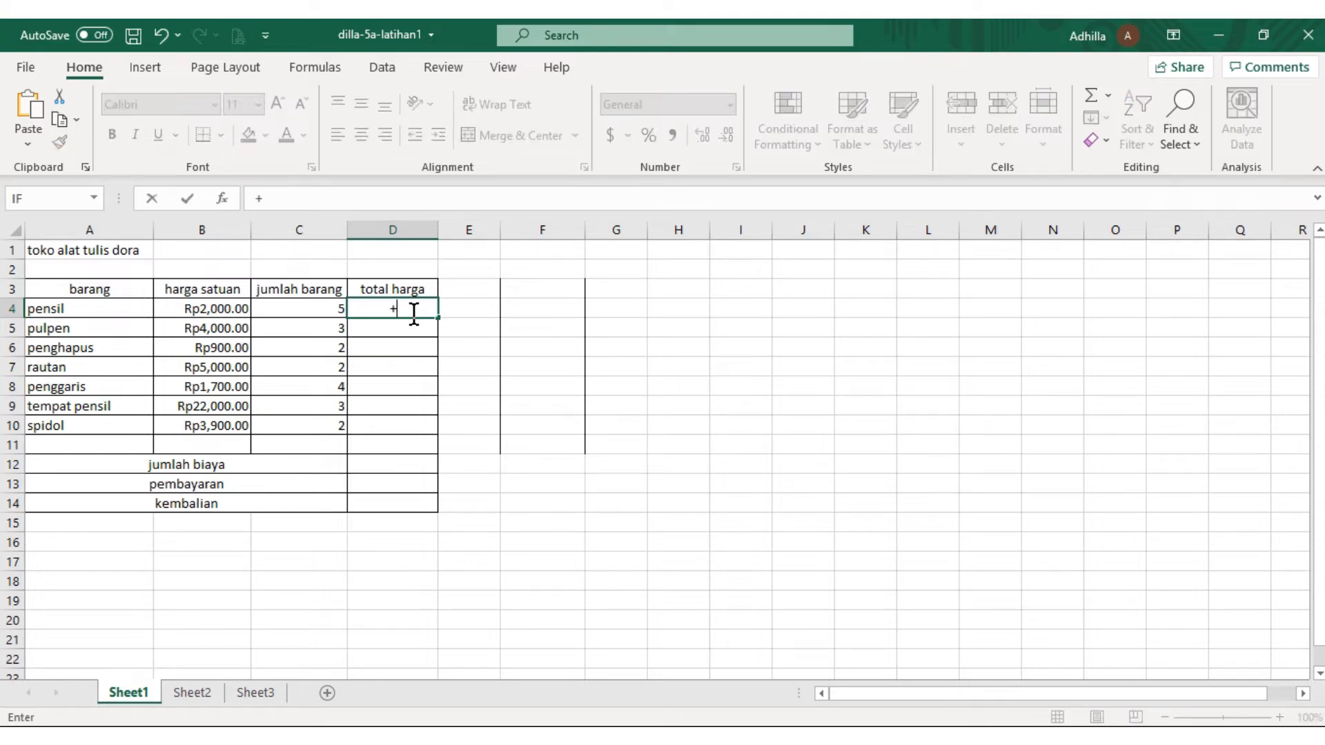
key("BackSpace")
type("=B$")
key("BackSpace")
type("4")
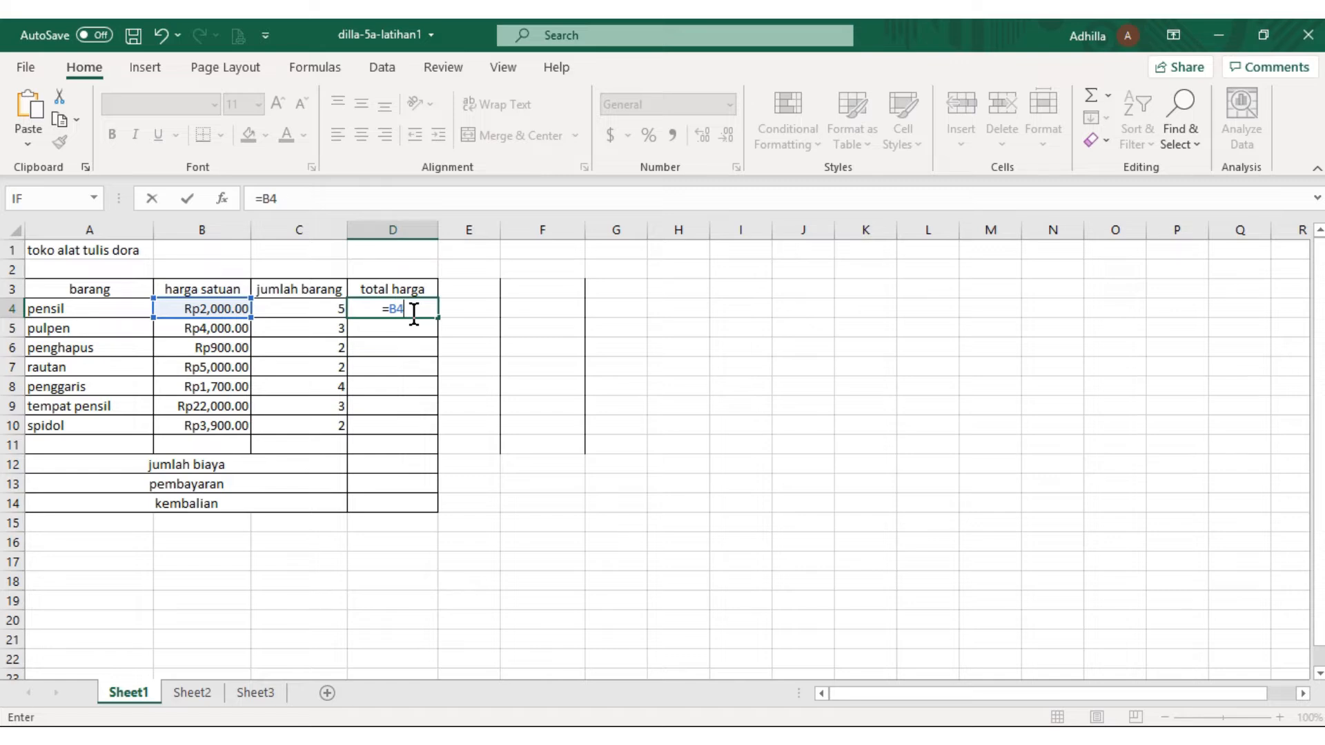
type("*C4")
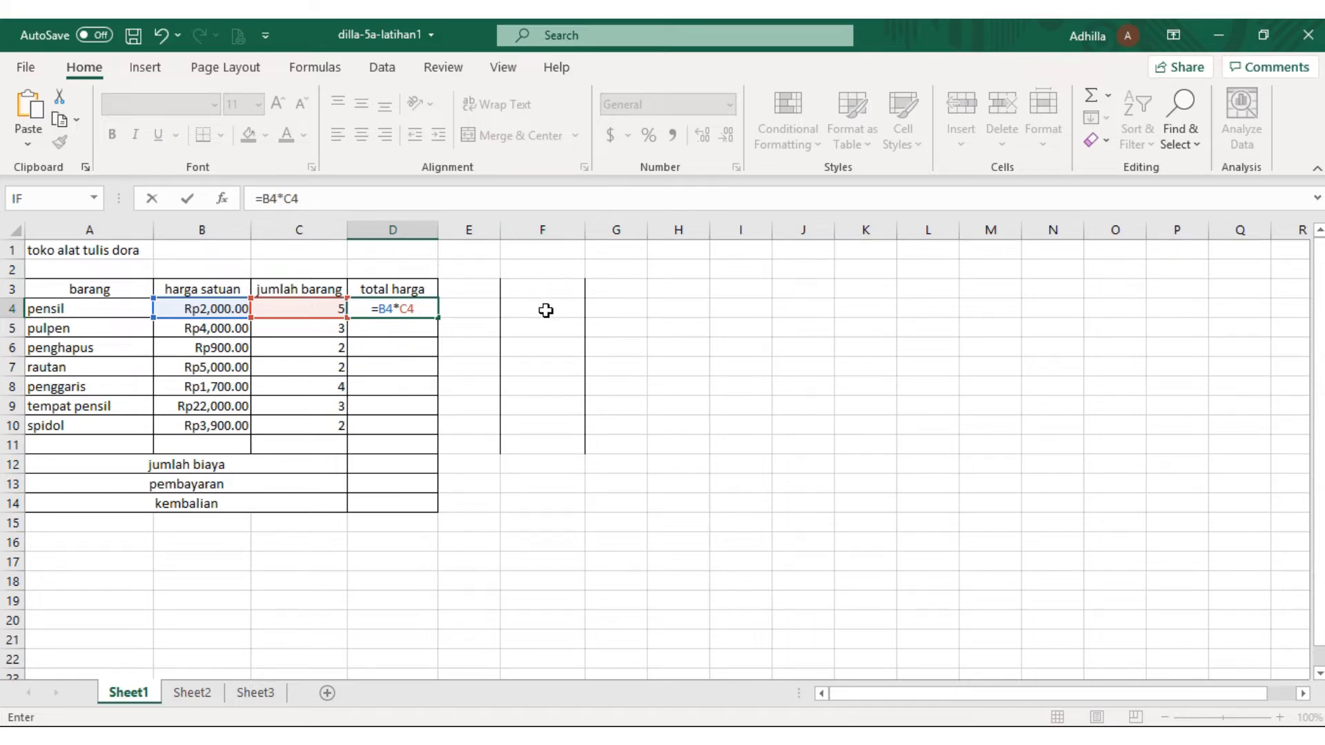
key("Return")
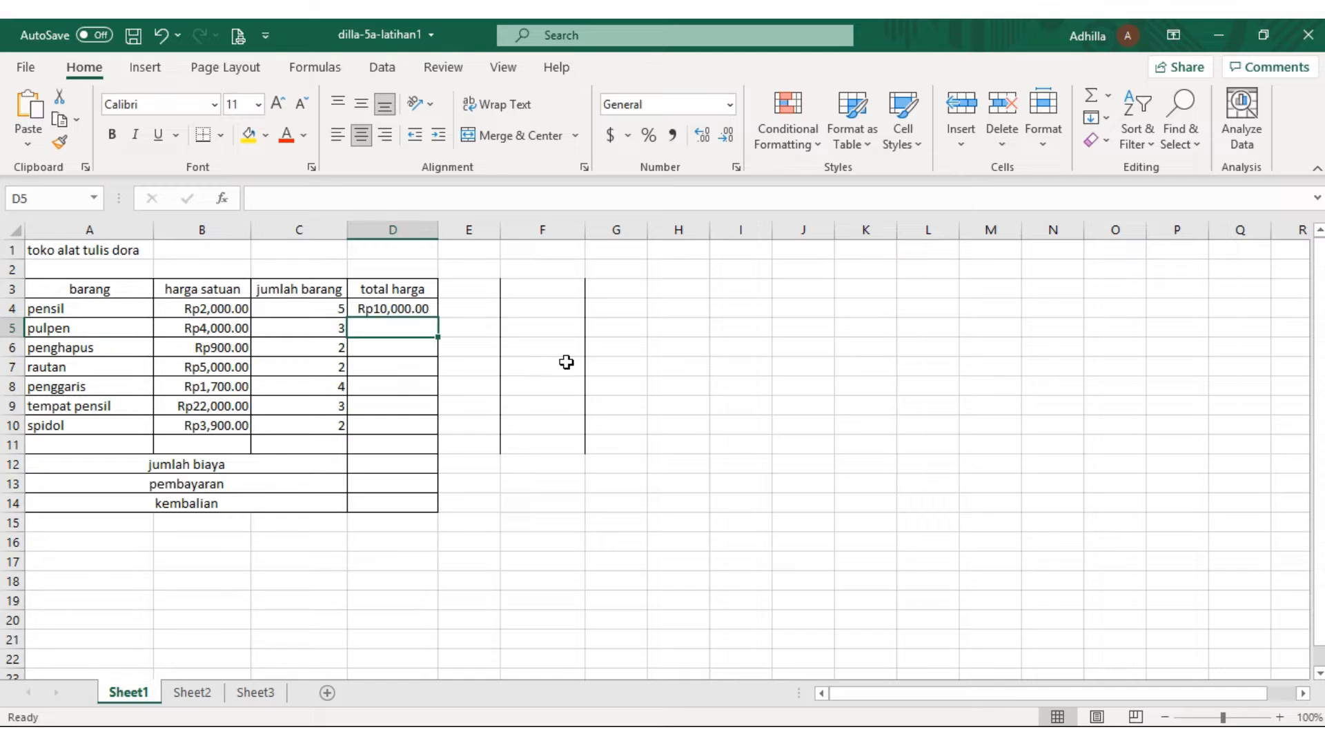
Calculate the total price of pulpen in D5 with the formula =B5*C5
type("=B")
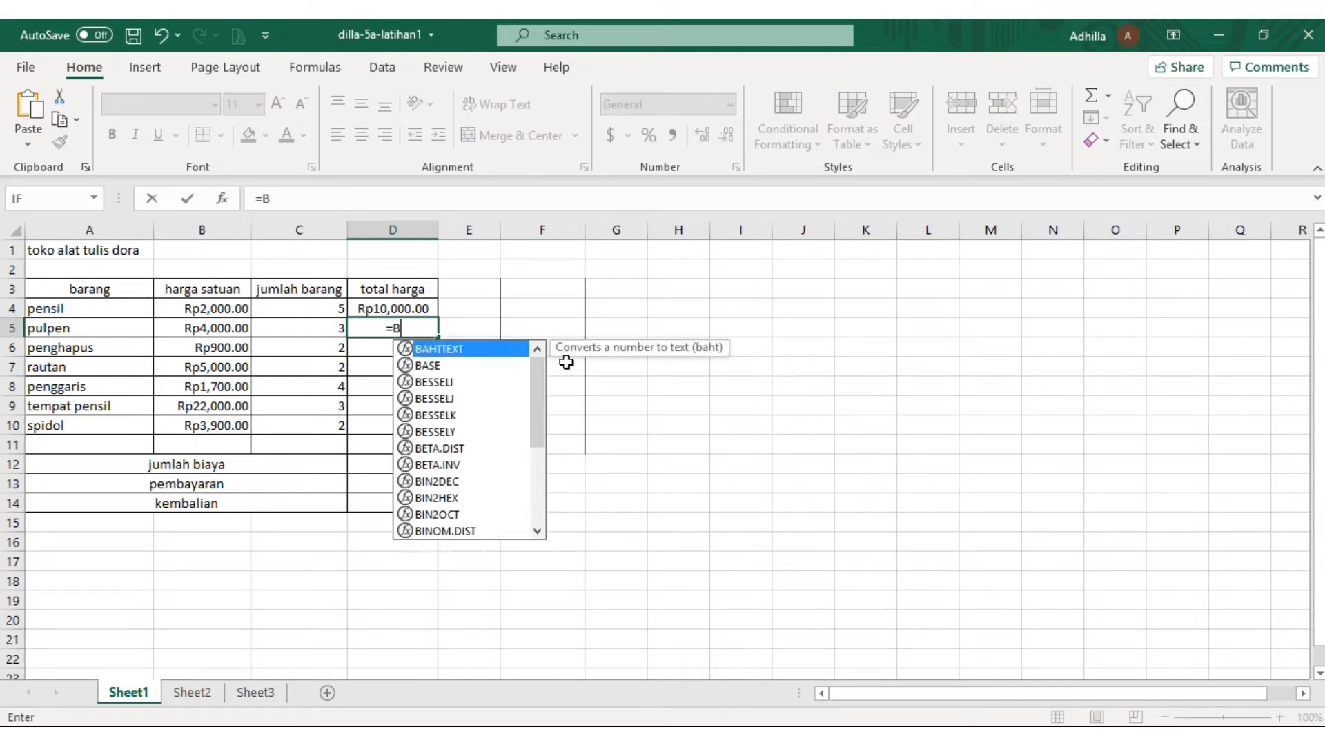
type("5*")
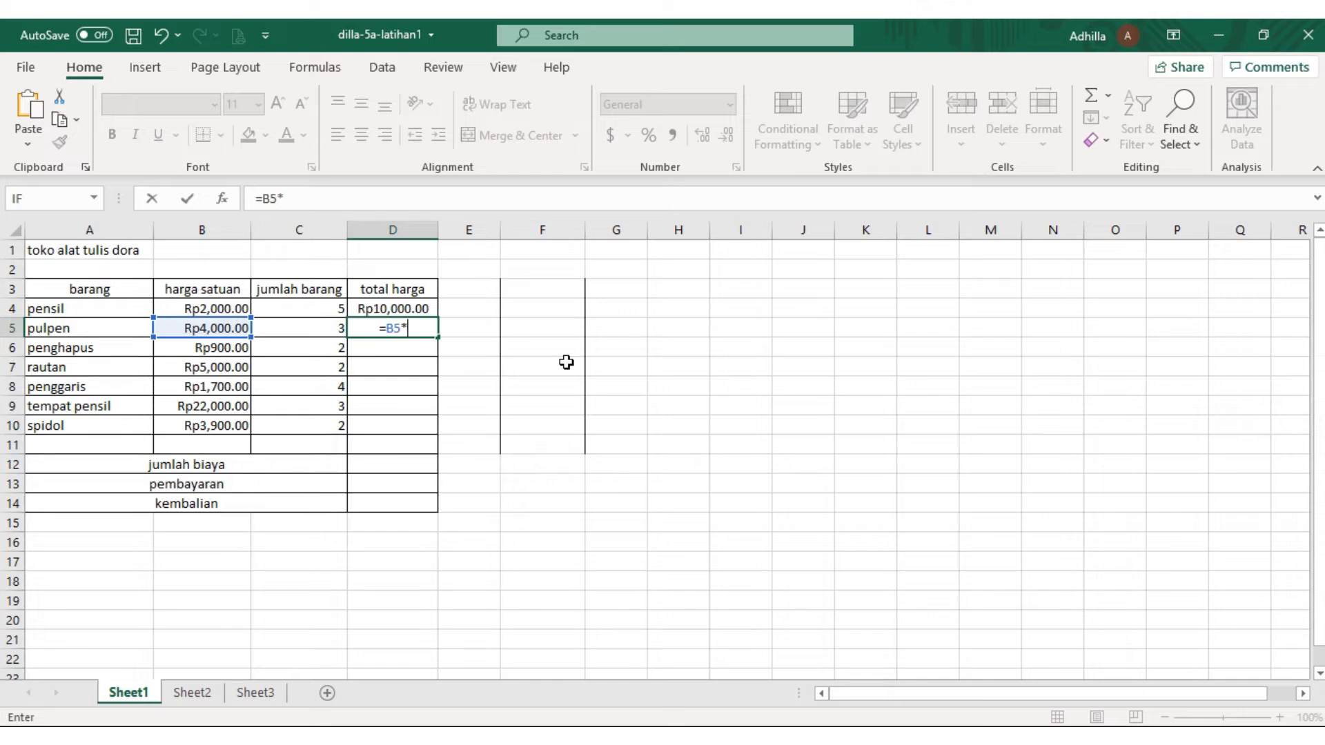
type("C5")
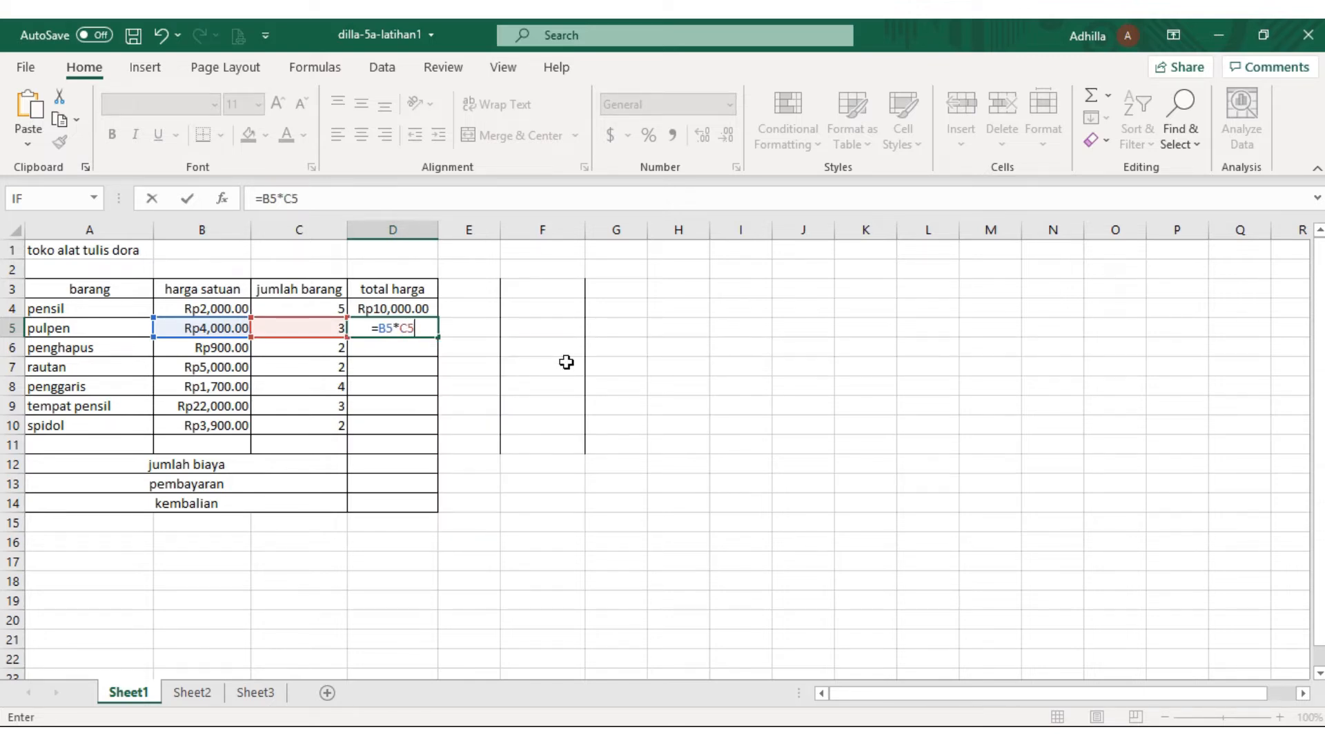
key("Return")
Calculate the total price of penghapus in D6 with the formula =B6*C6
key("Left")
left_click(406, 355)
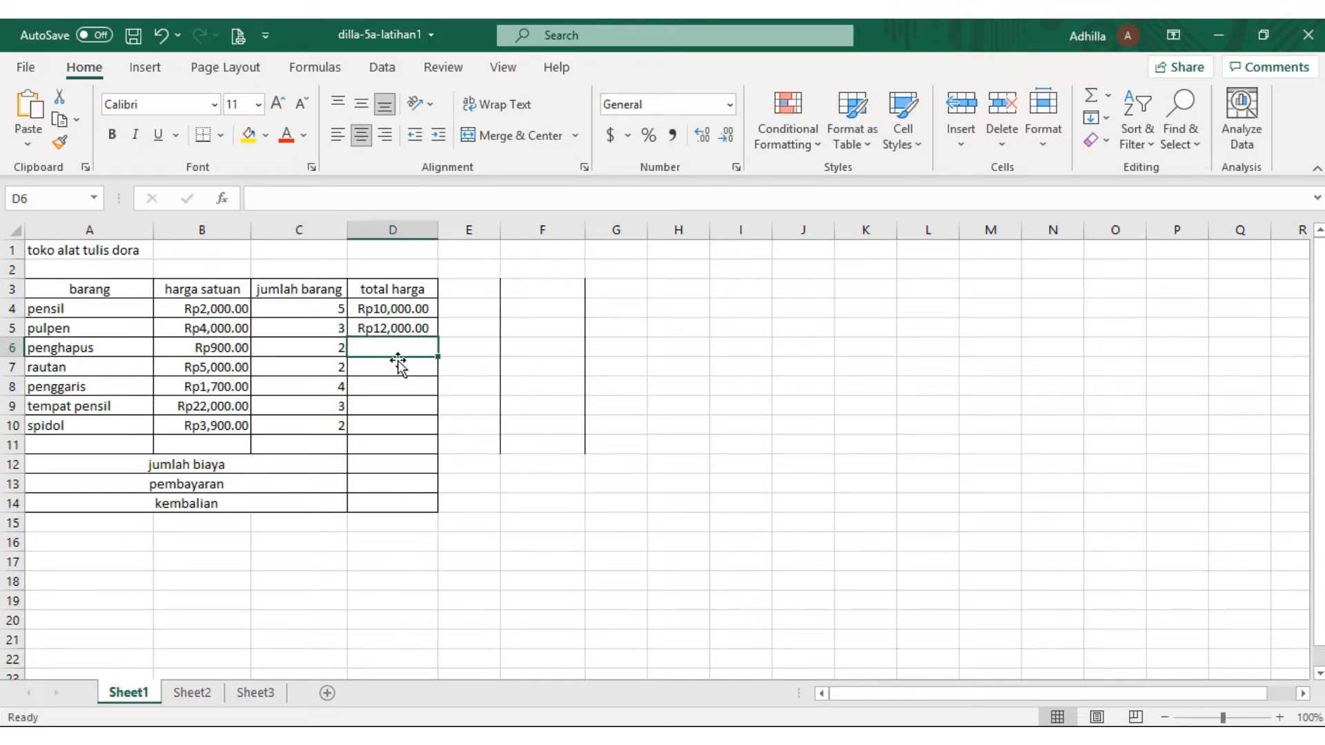
type("B")
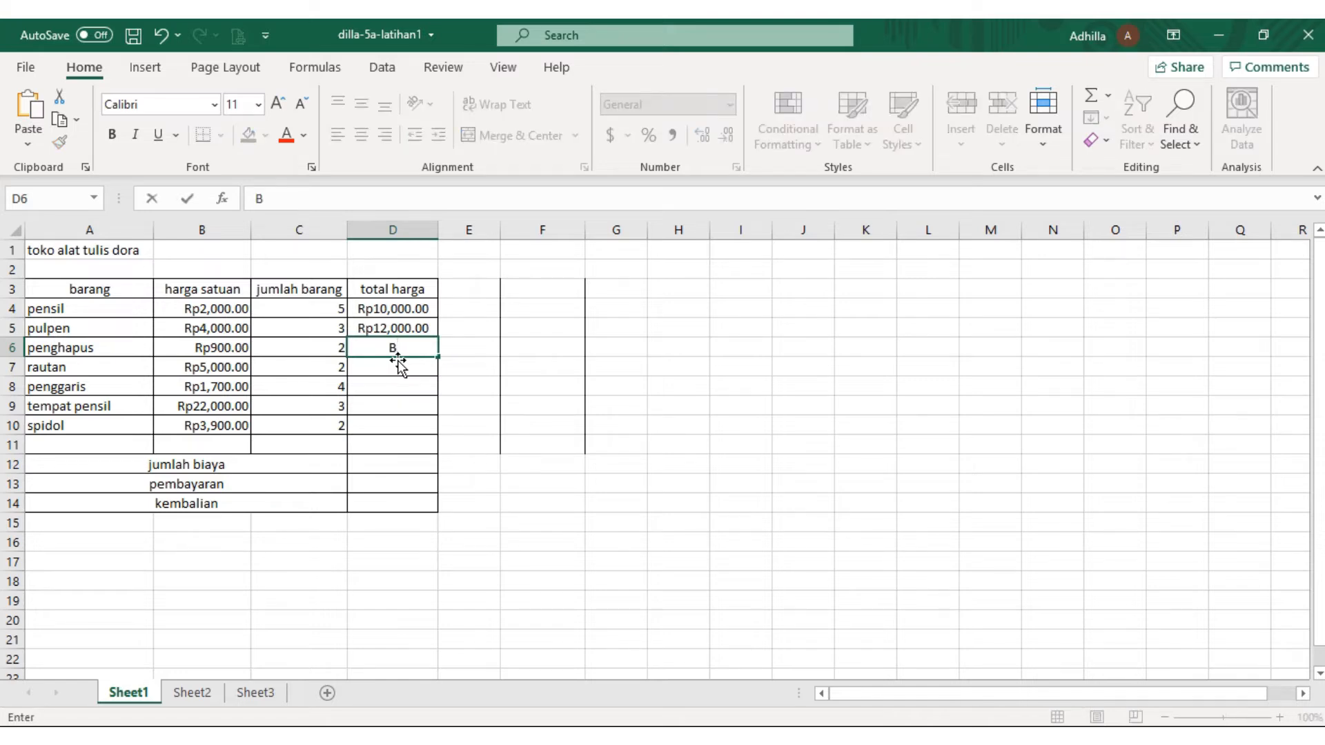
type("6*C7")
left_click(377, 349)
type("=")
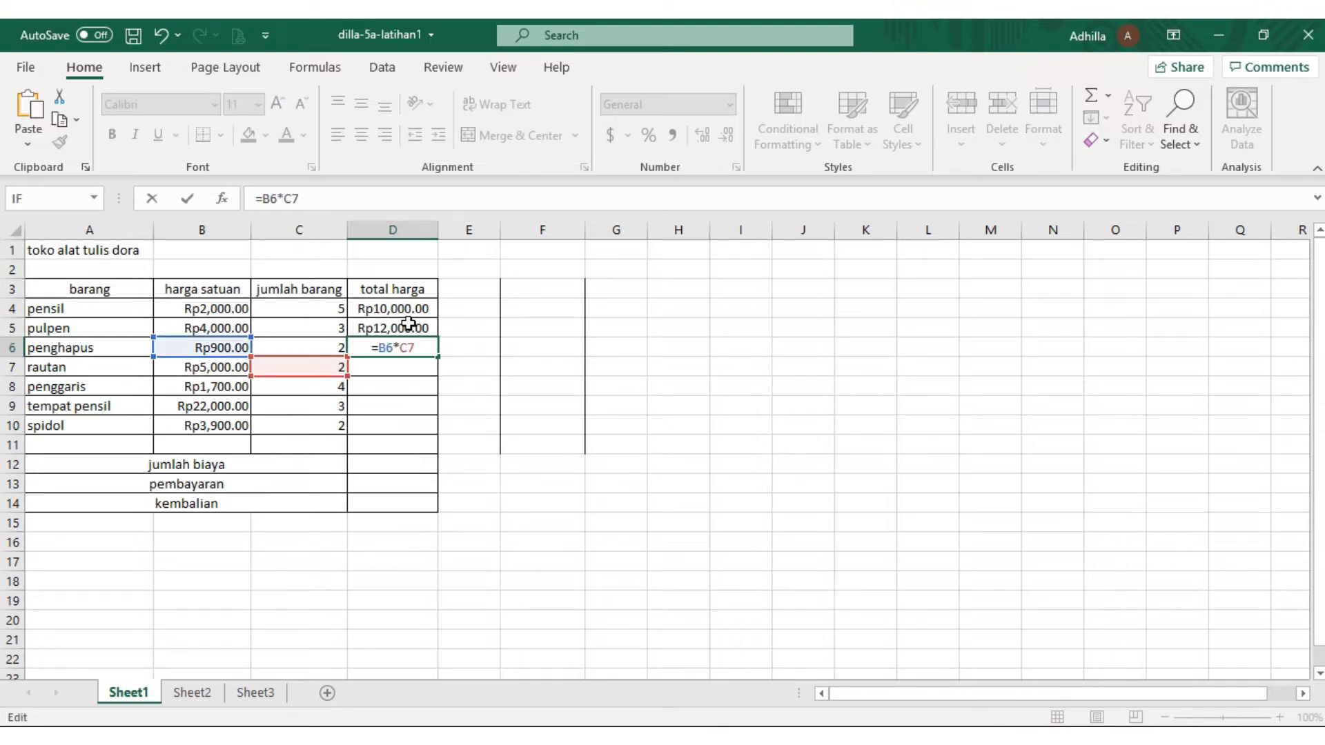
left_click(422, 346)
key("BackSpace")
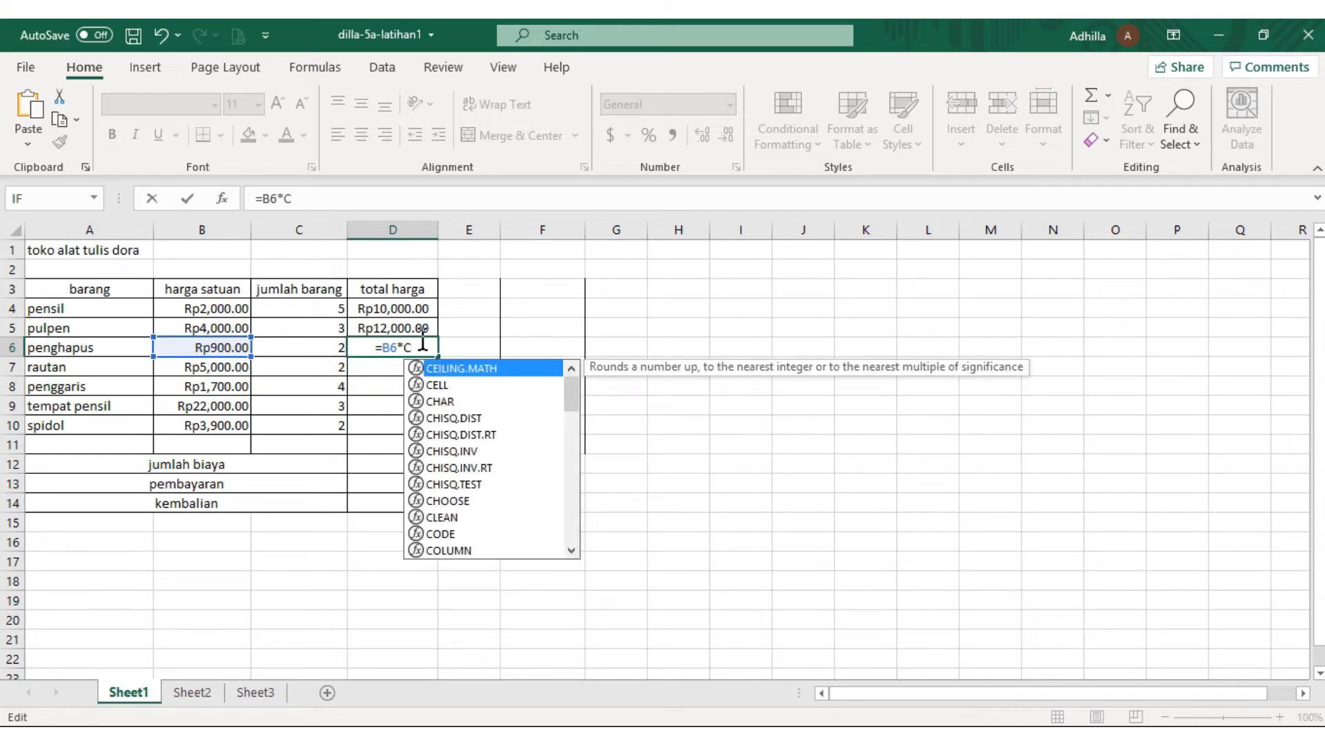
left_click(422, 346)
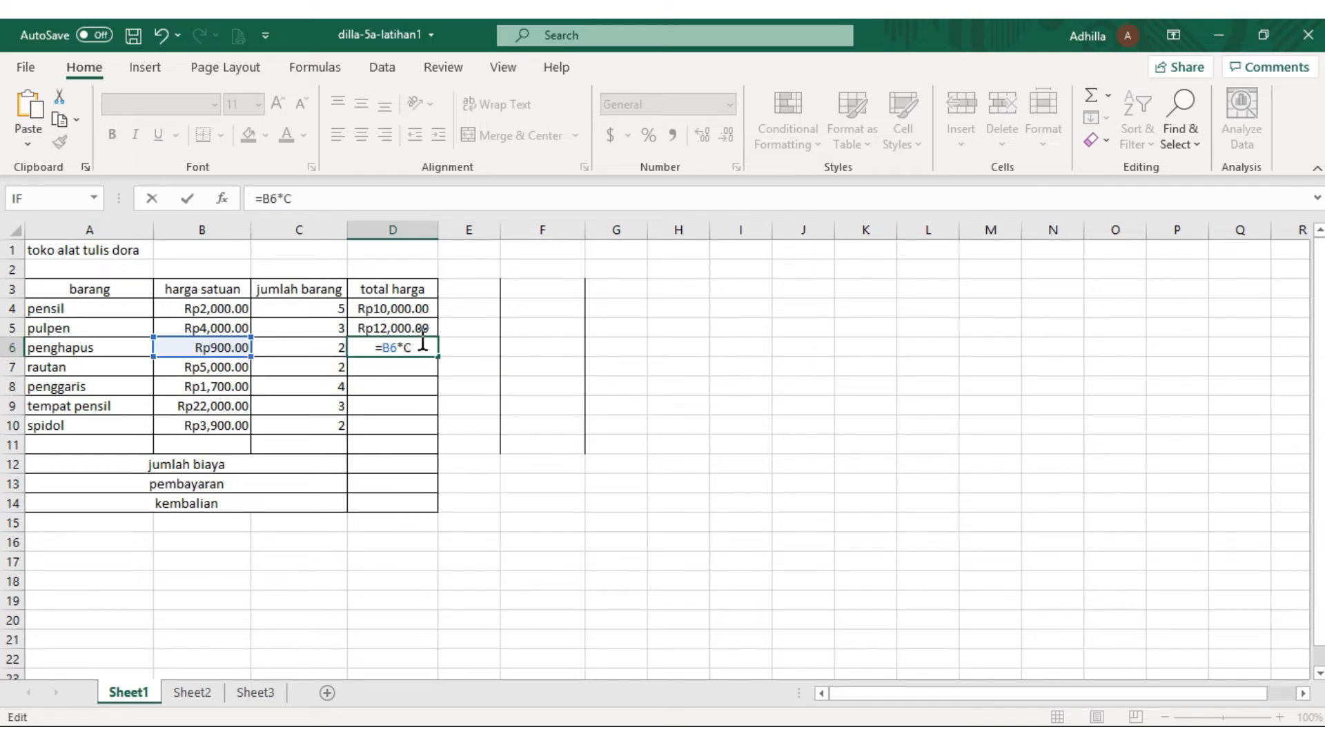
type("6")
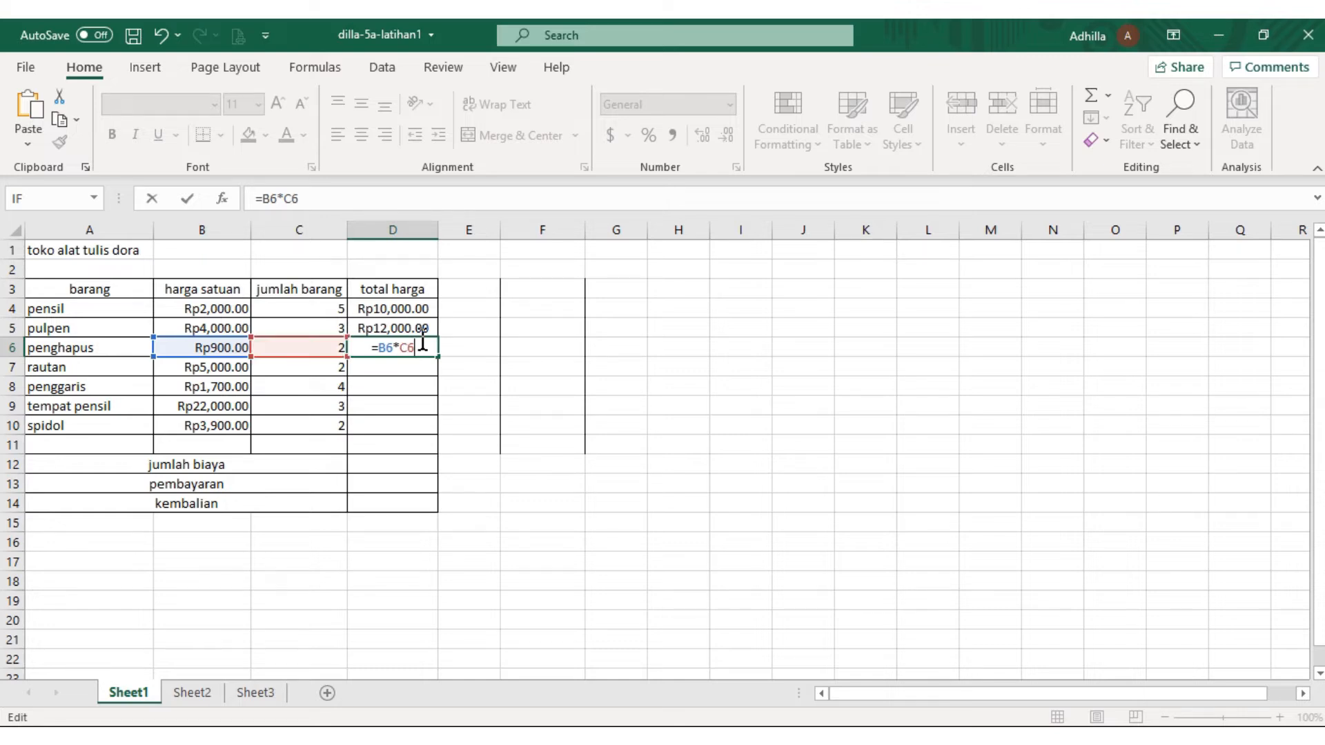
key("Return")
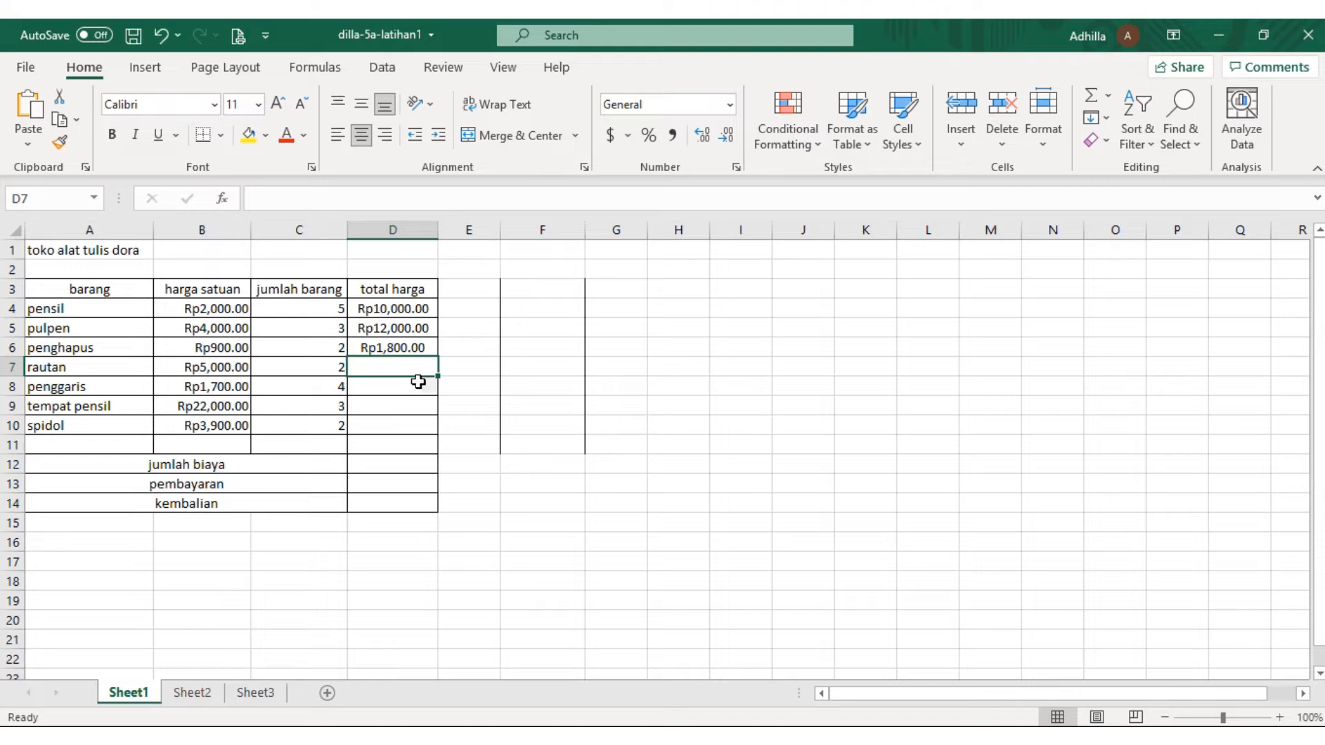
Calculate the total price of rautan in D7 with the formula =B7*C7
left_click(420, 381)
left_click(424, 368)
type("=")
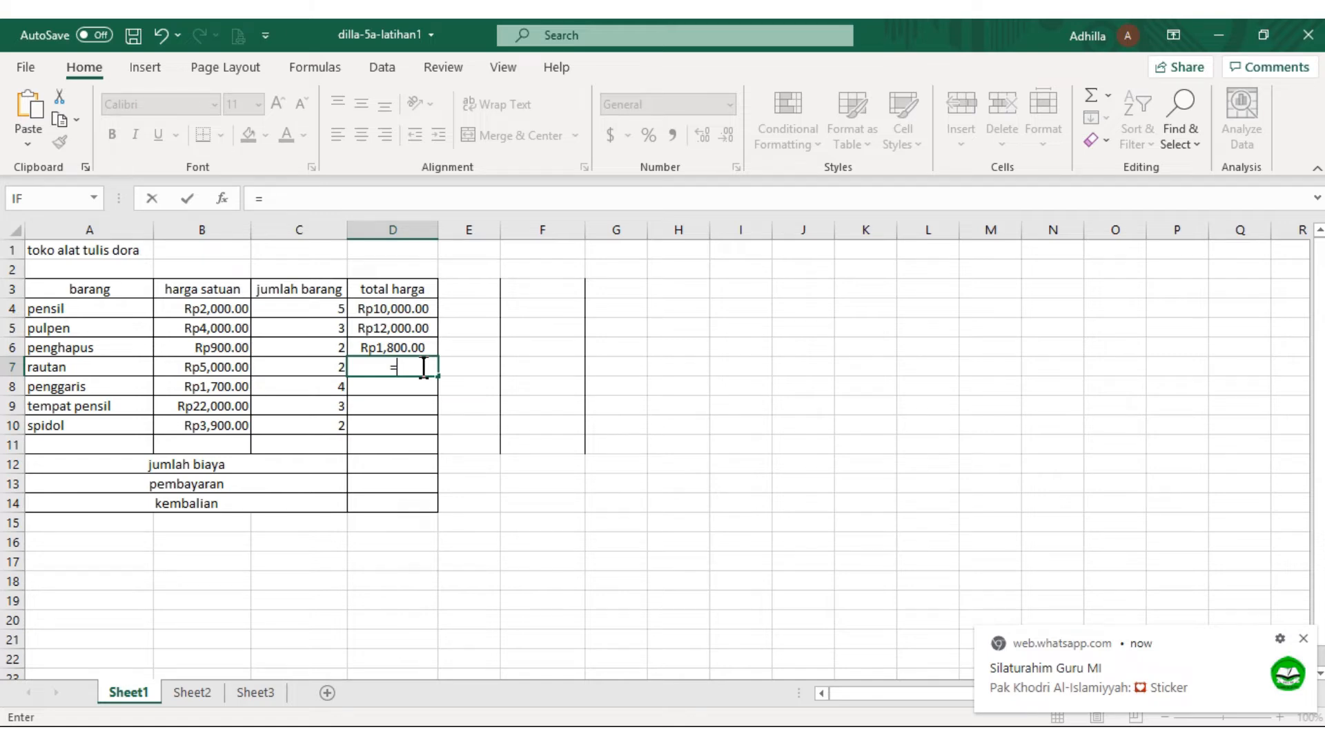
type("B7")
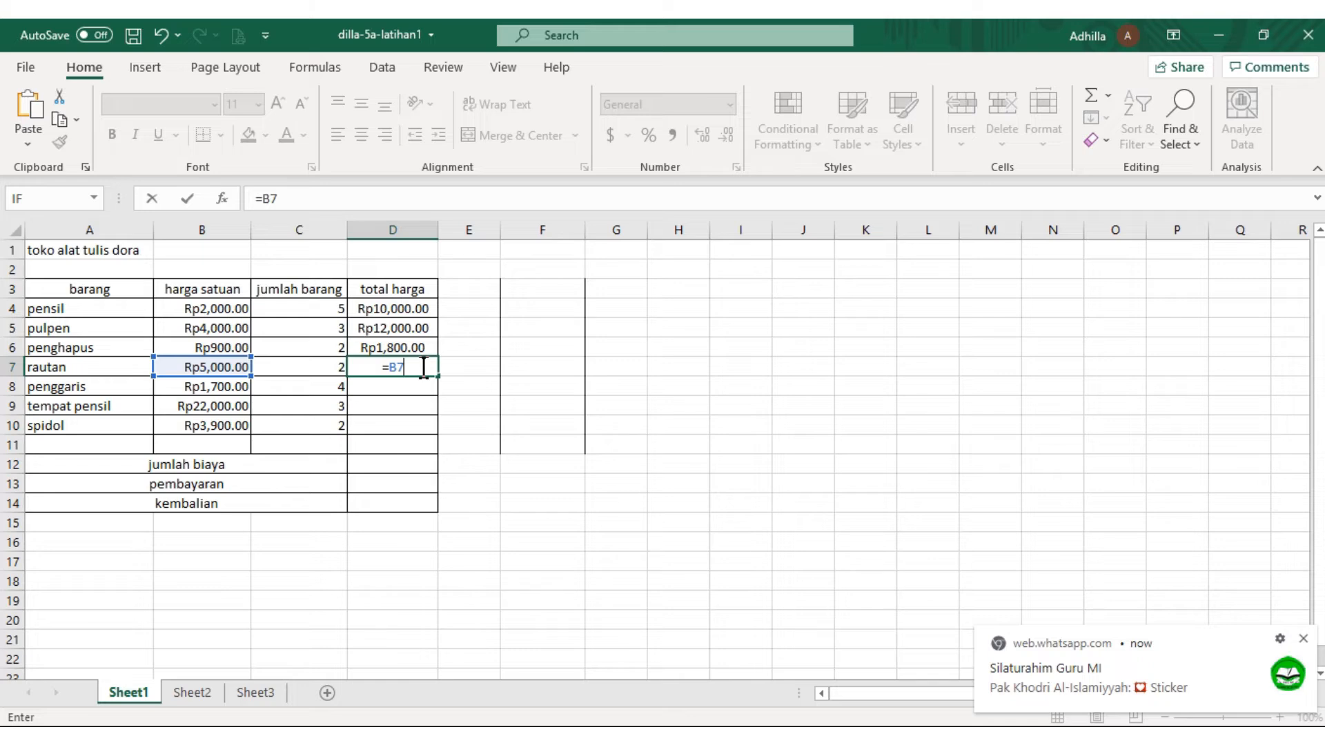
type("*C")
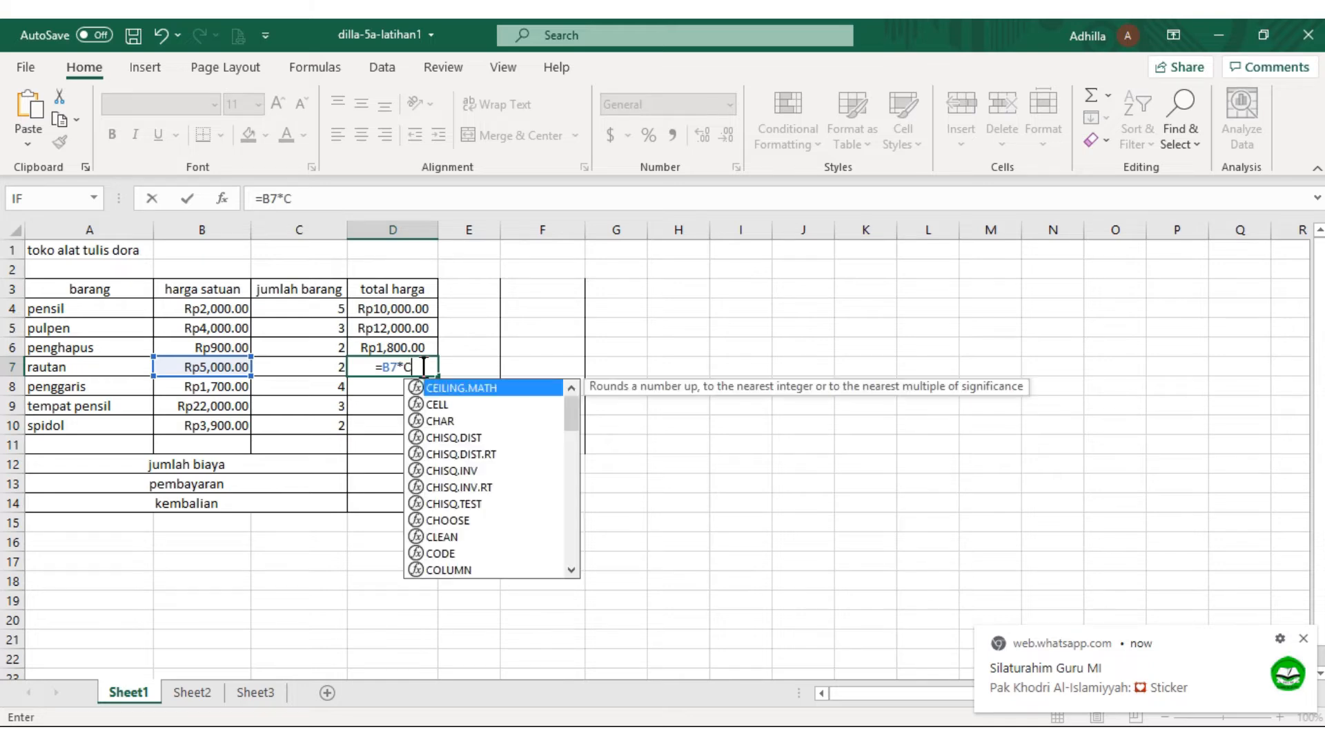
type("7")
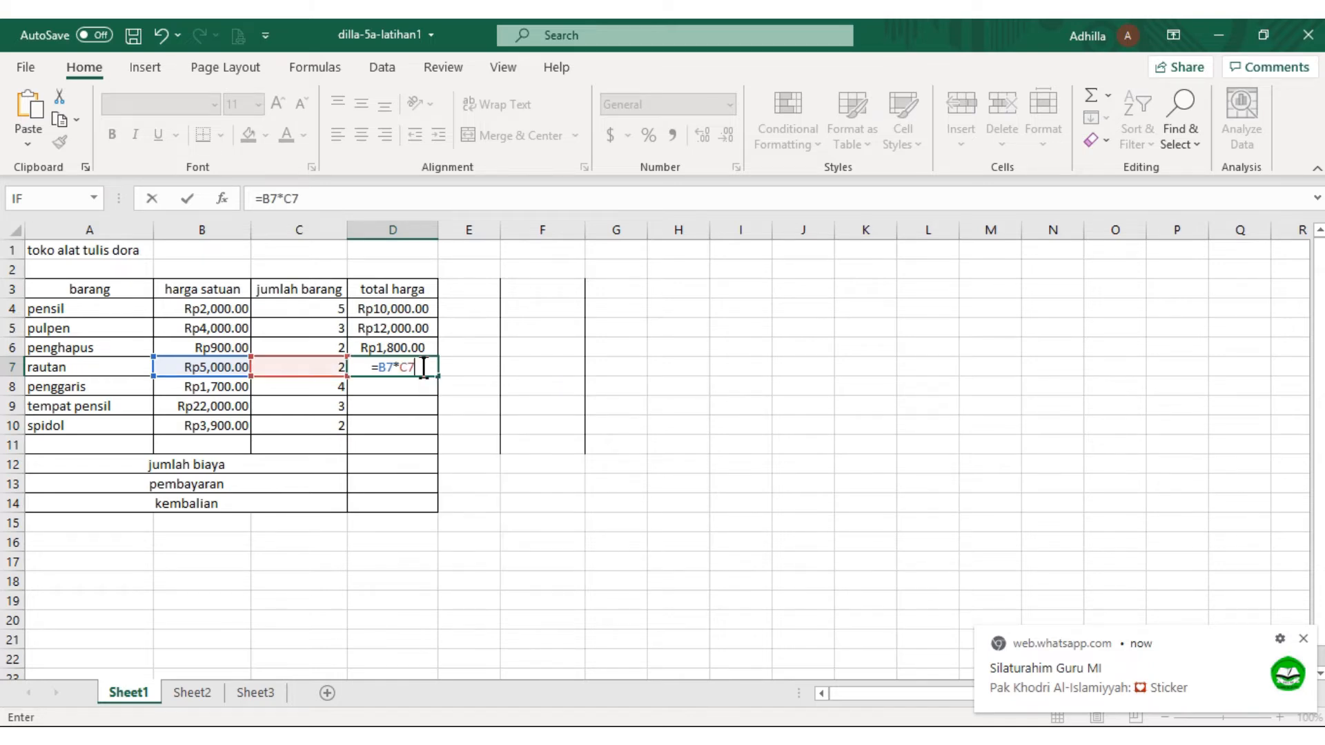
key("Return")
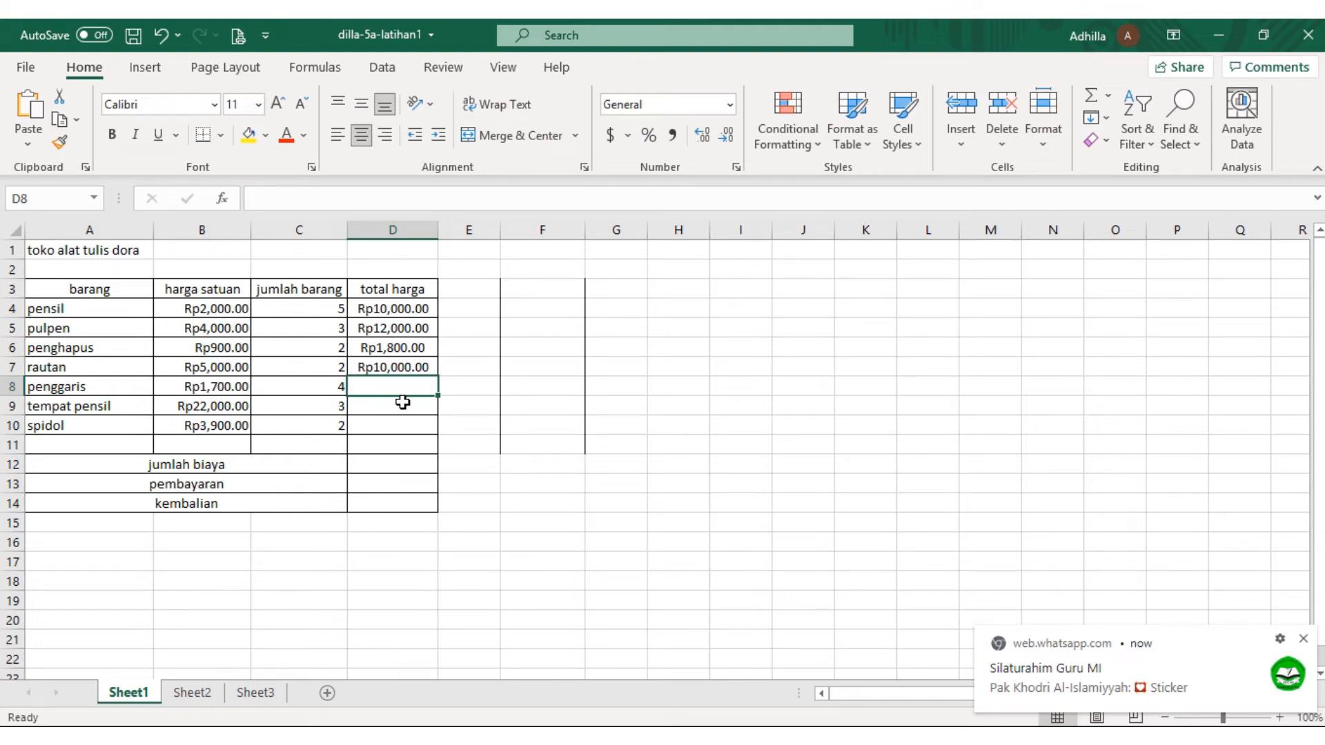
Calculate the total price of penggaris in D8 with the formula =B8*C8
type("=")
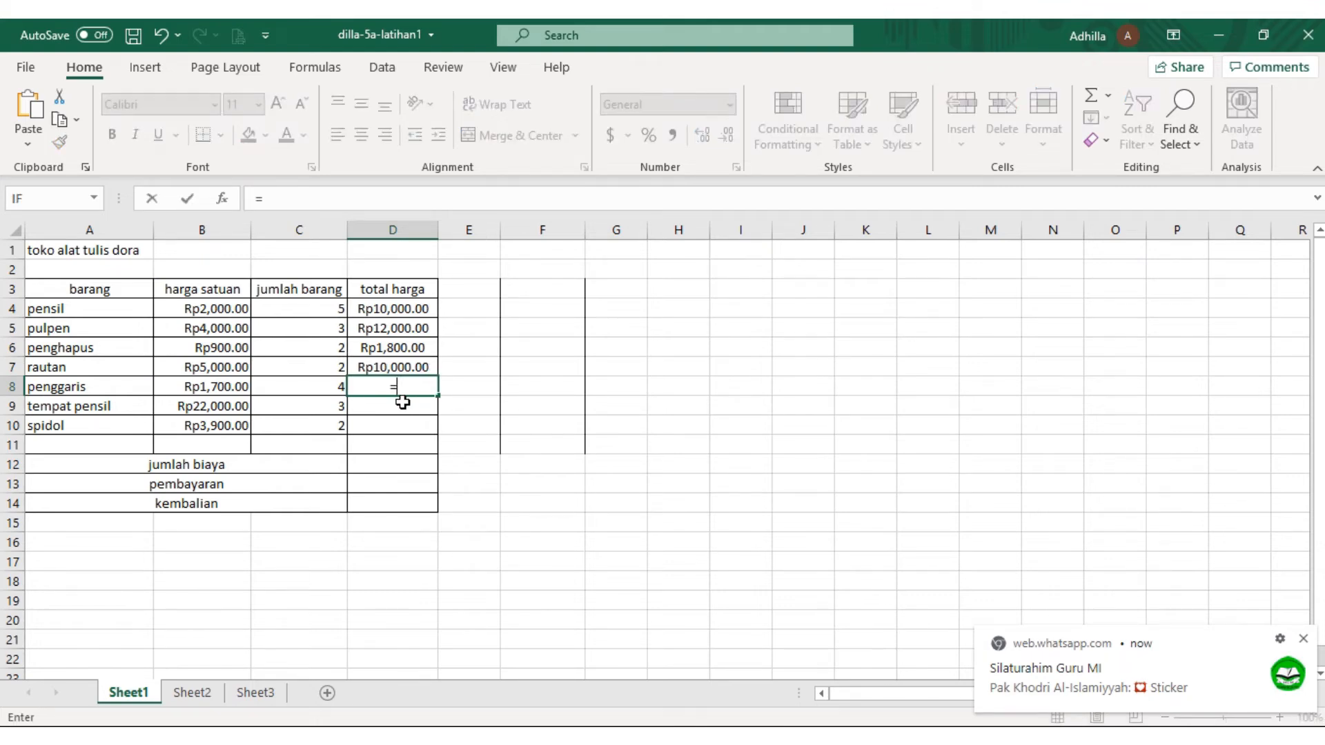
type("B")
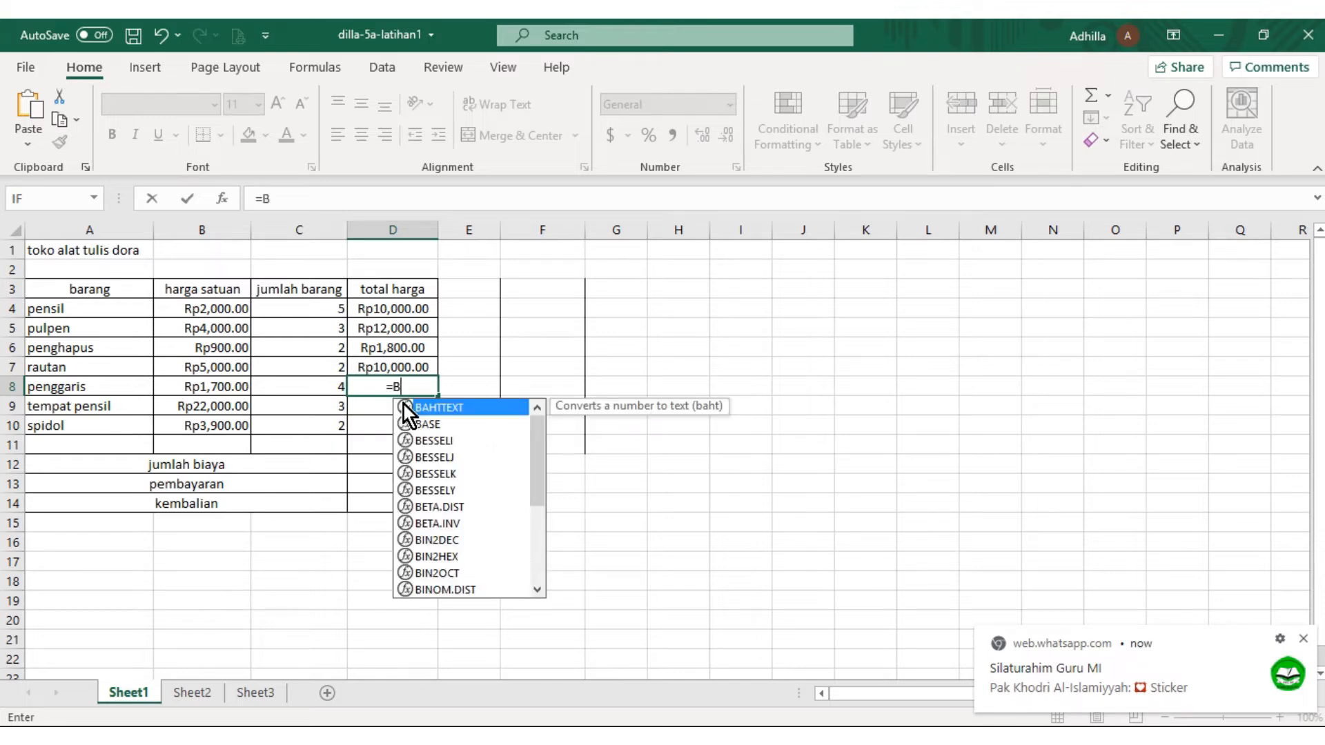
type("8*C")
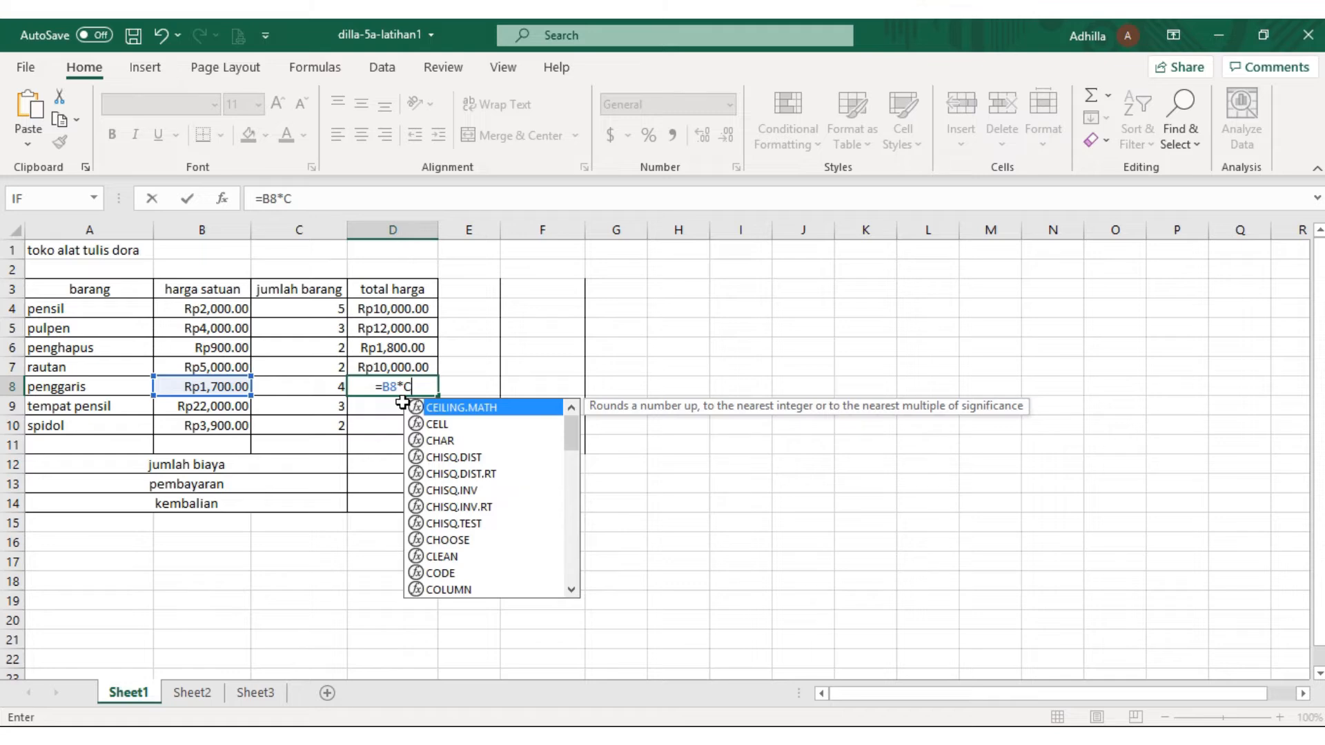
type("8")
key("Return")
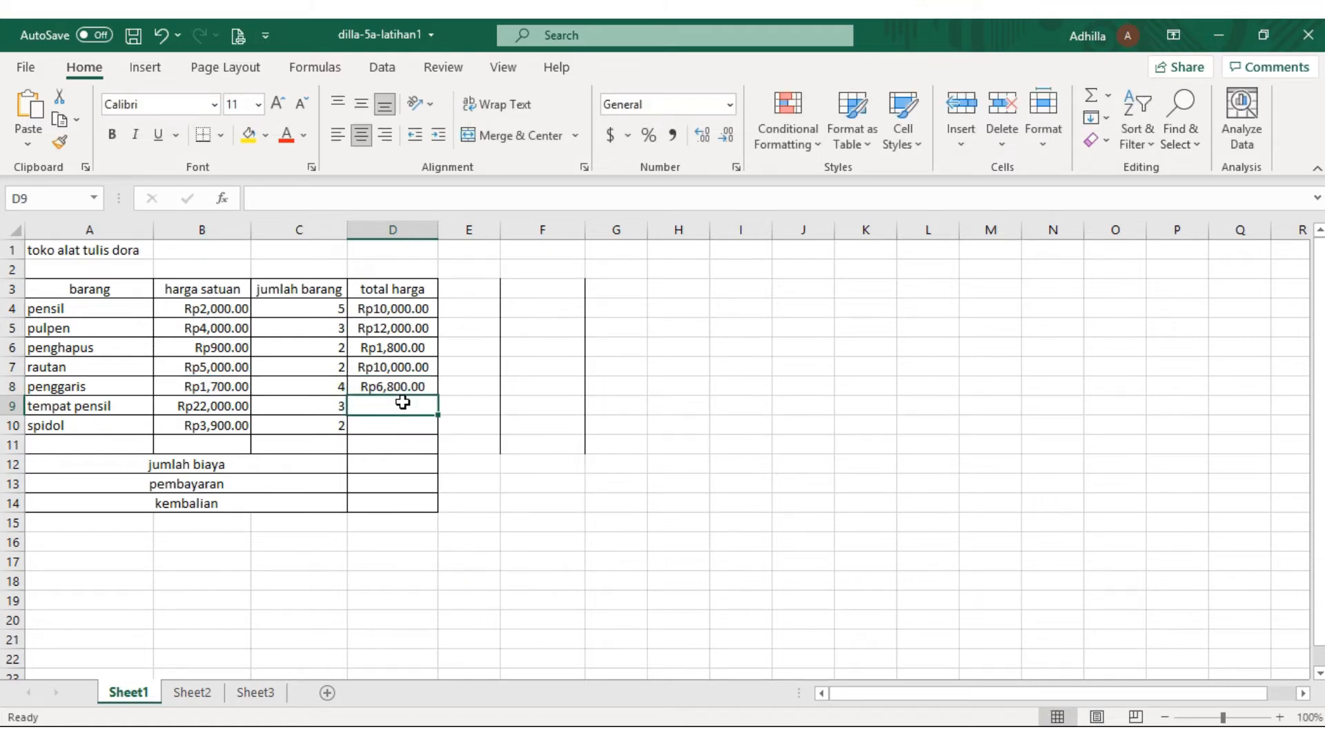
Calculate the total price of tempat pensil in D9 with the formula =B9*C9
double_click(403, 402)
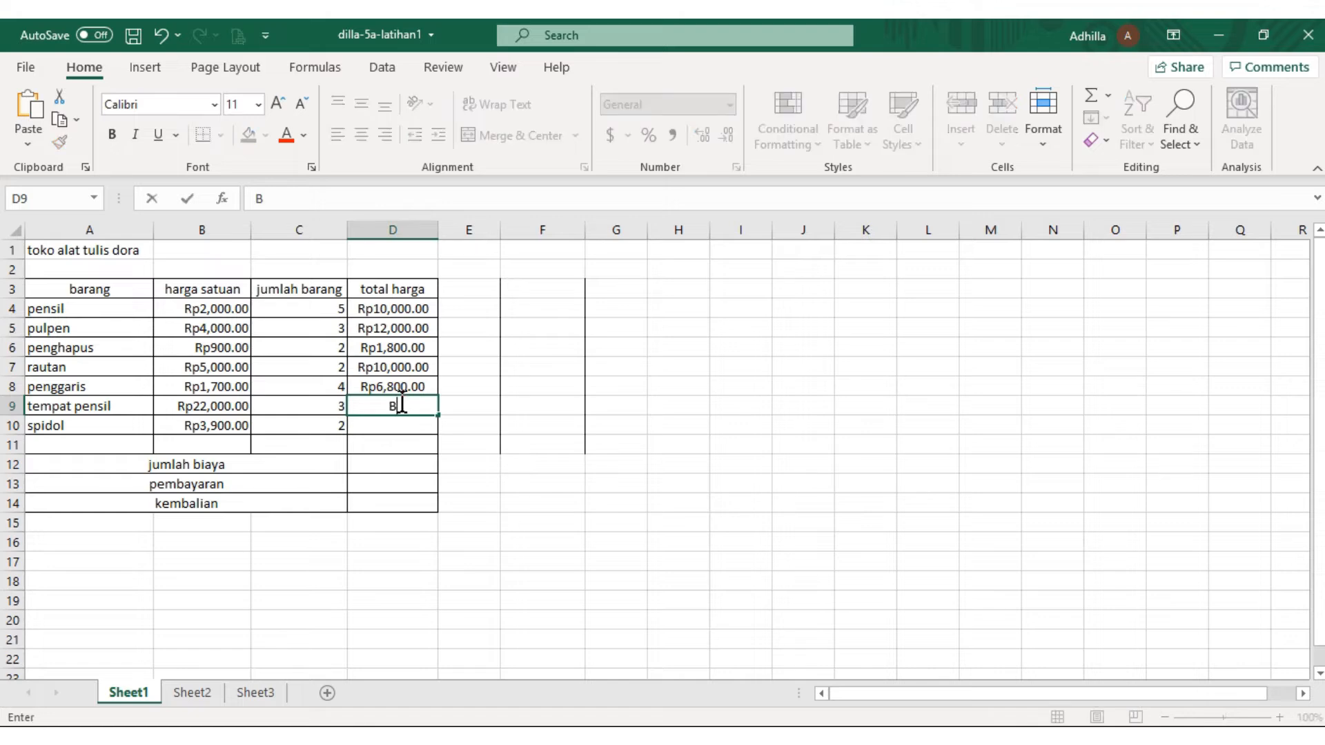
type("=B")
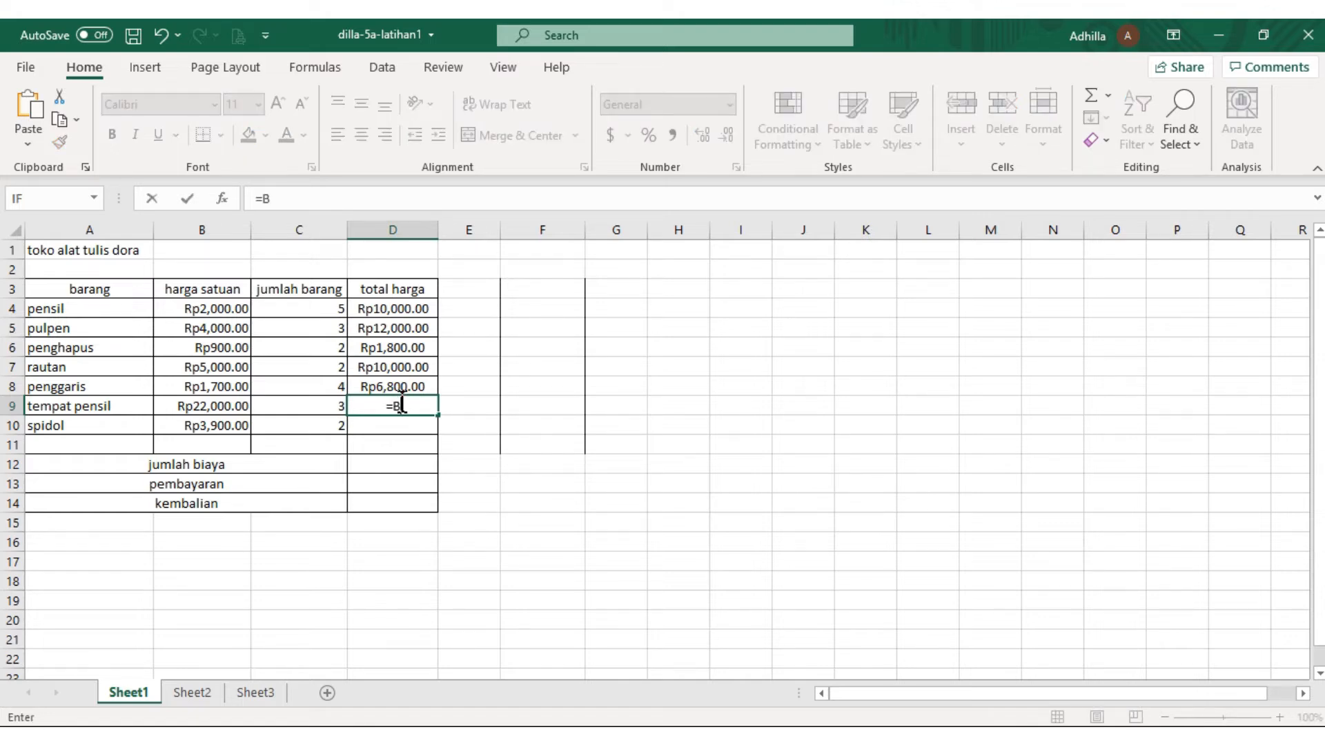
type("9")
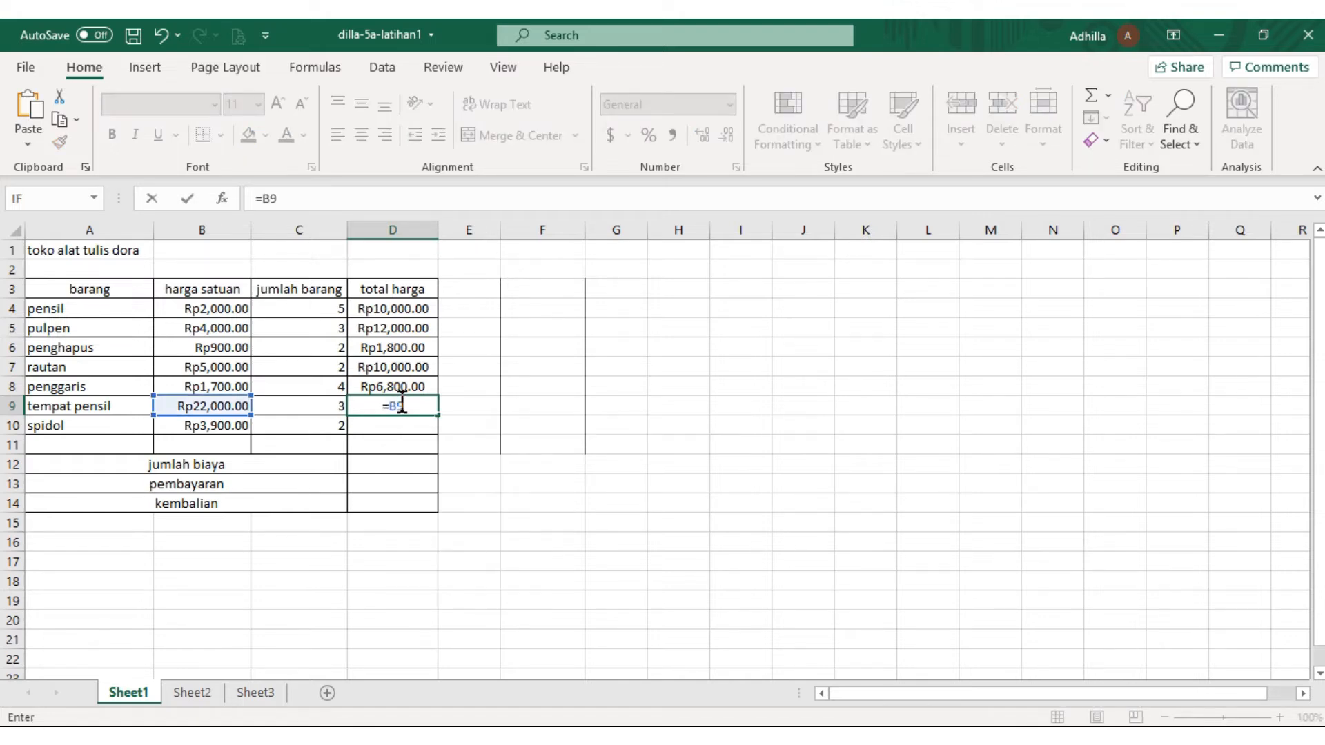
type("*C9")
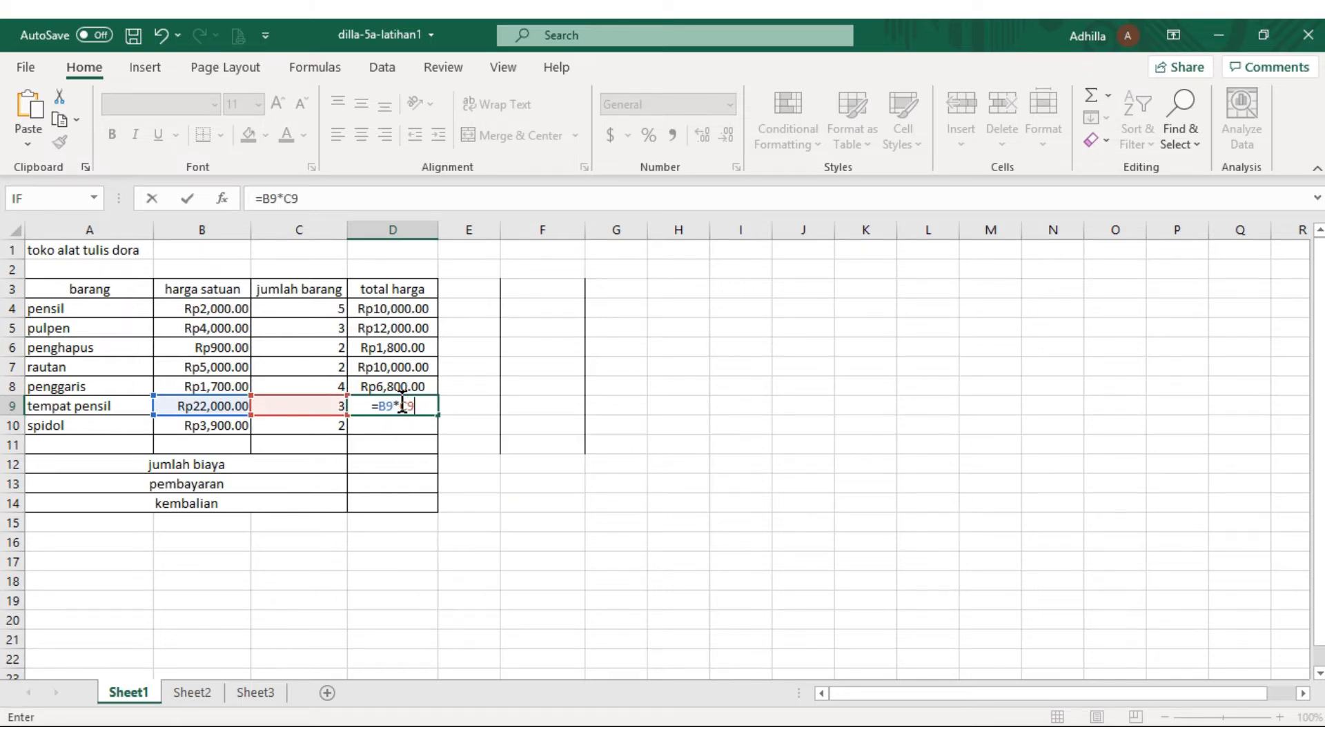
key("Return")
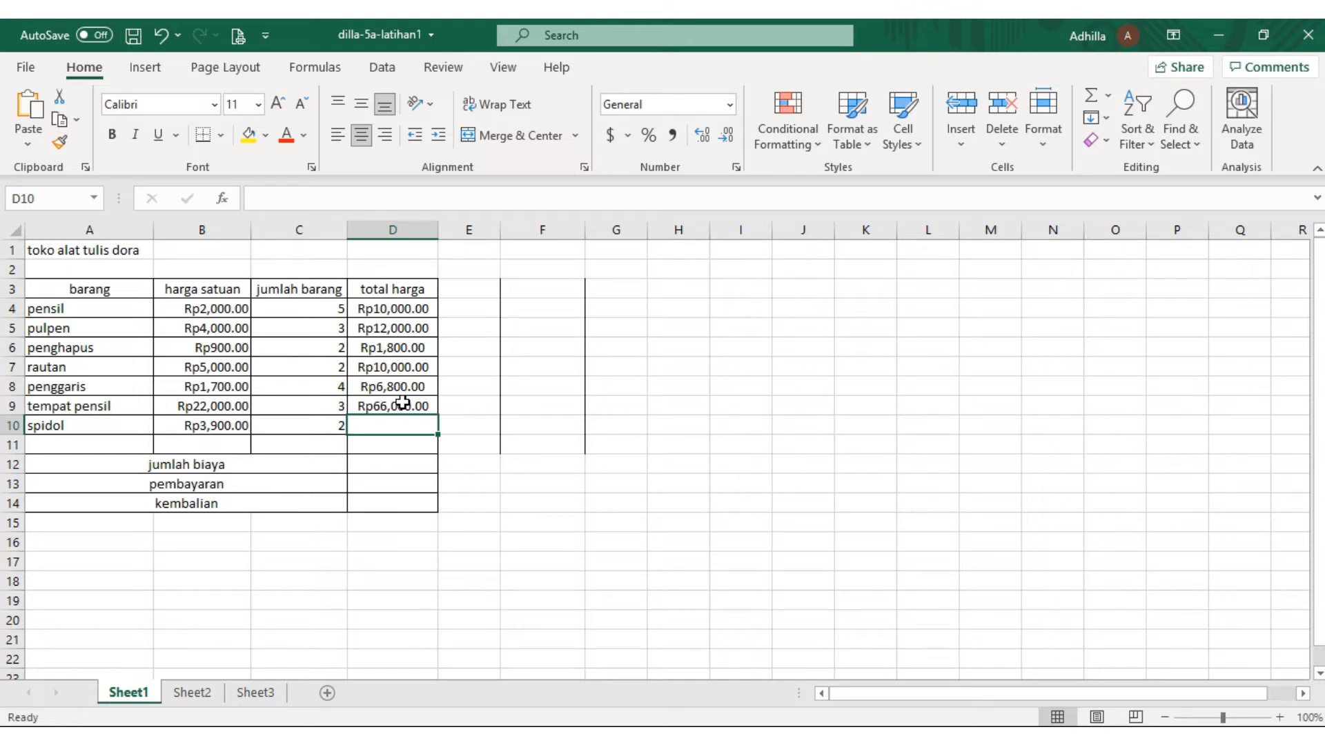
Calculate the total price of spidol in D10 with the formula =B10*C10
type("=B1")
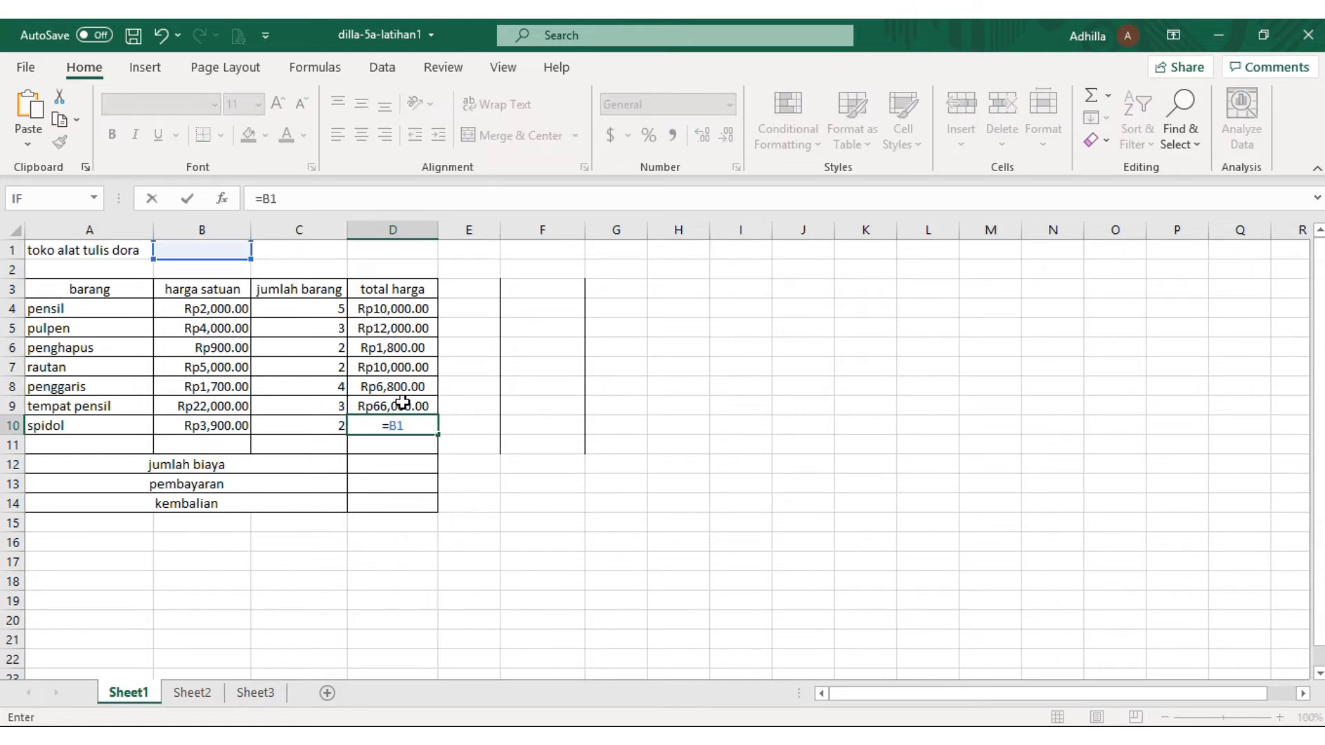
type("0*")
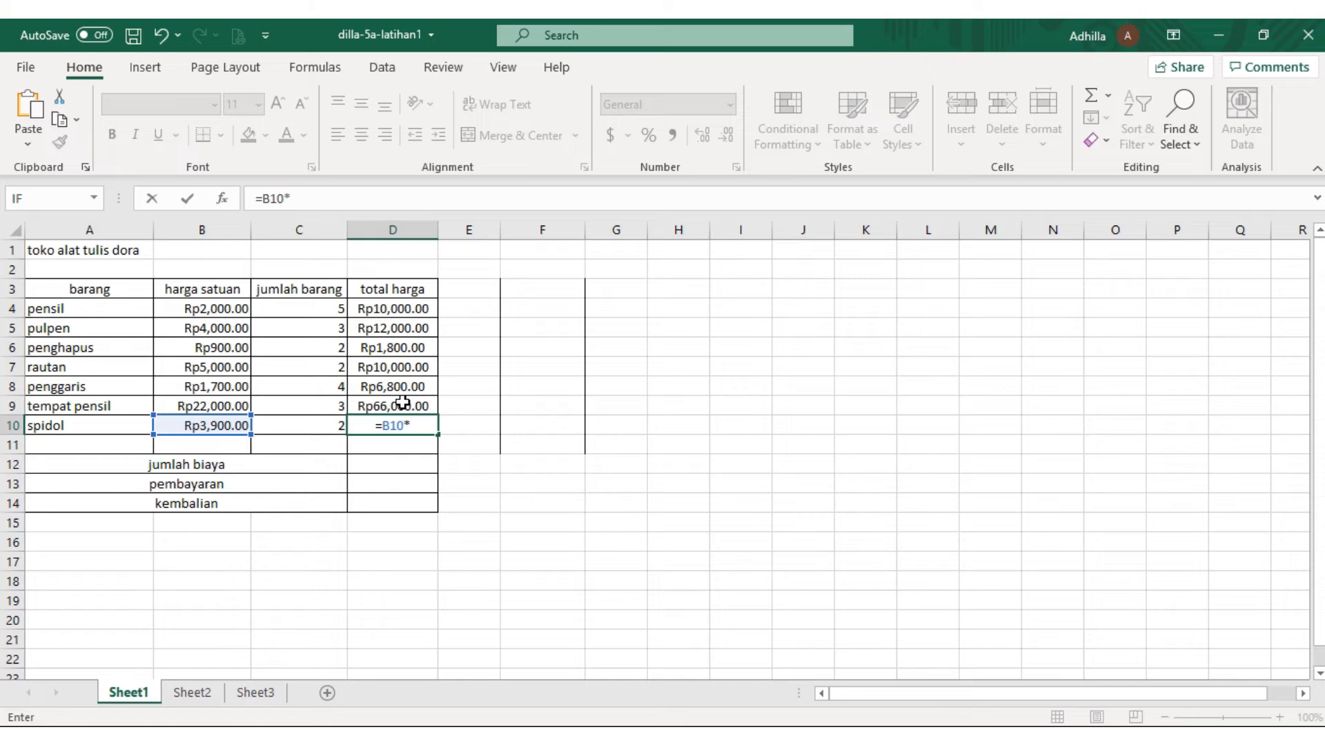
type("C10")
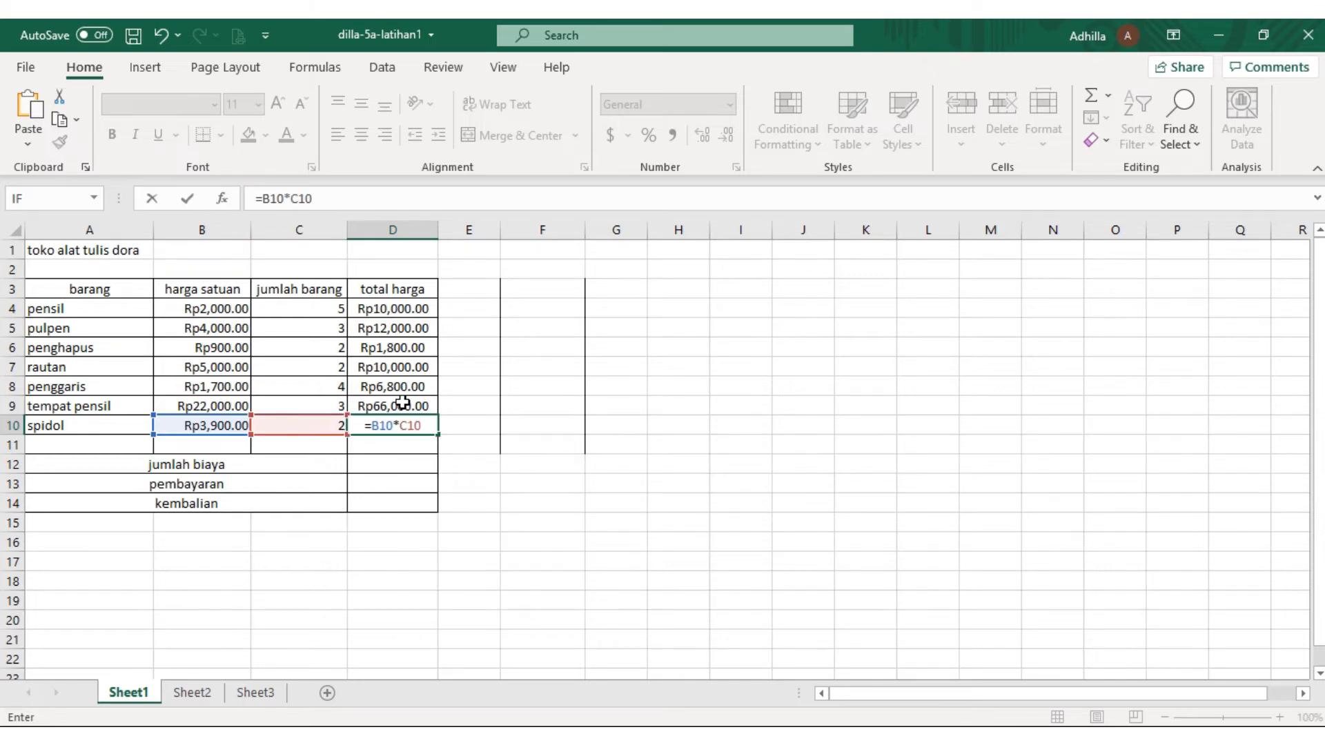
key("Return")
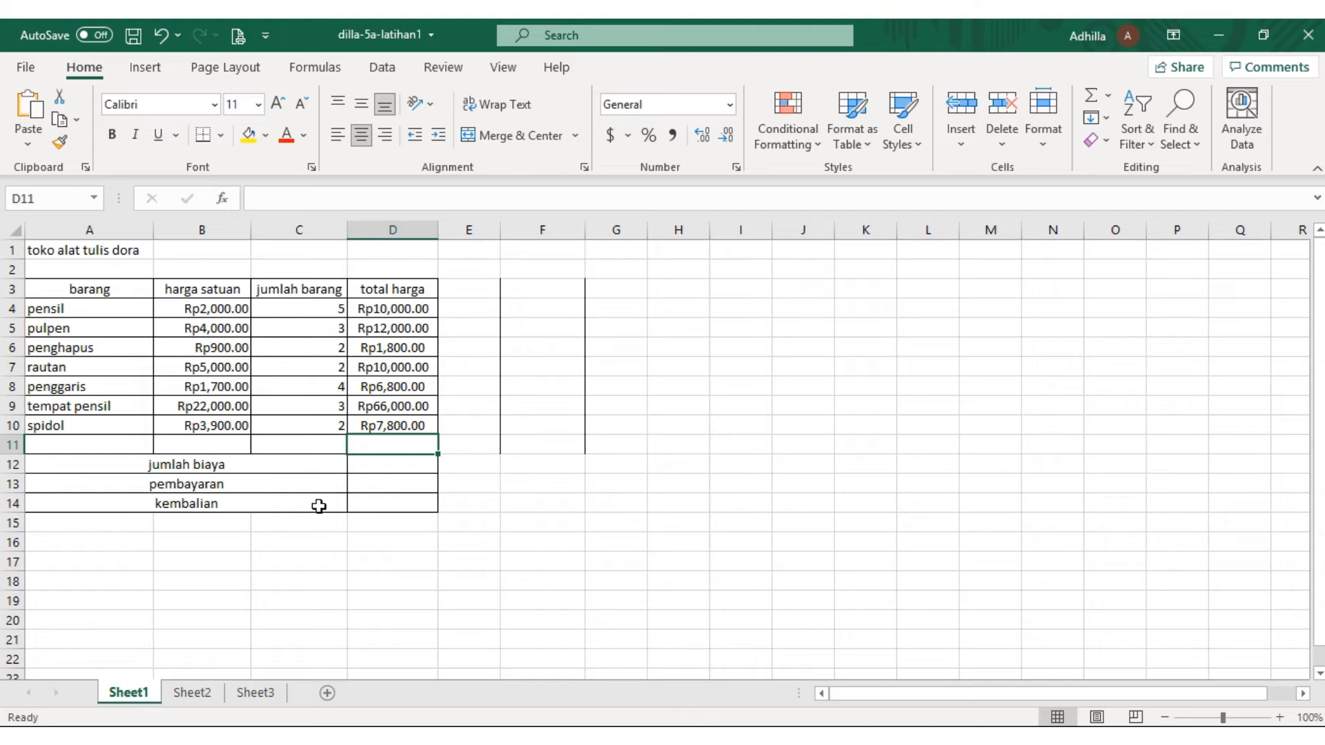
Add up all item totals for jumlah biaya in D12 with a SUM formula over D4:D10
left_click(385, 467)
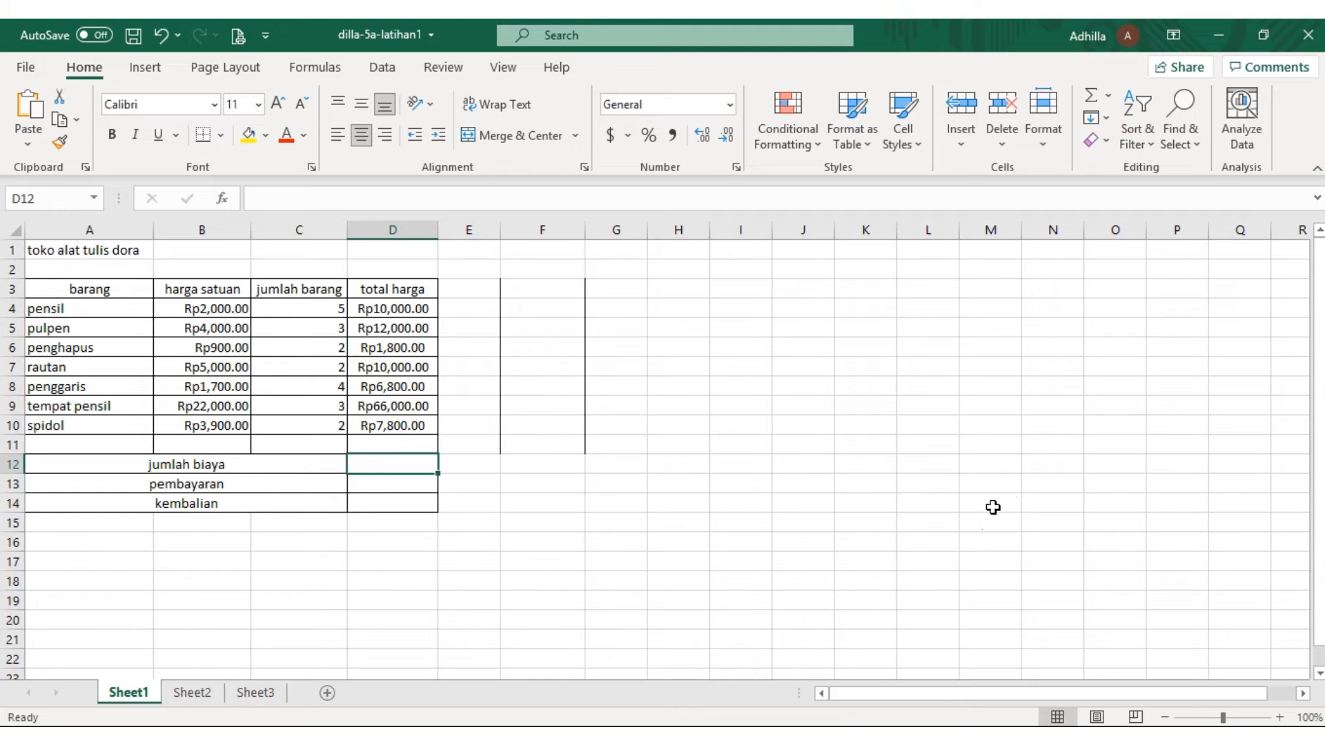
type("=SU")
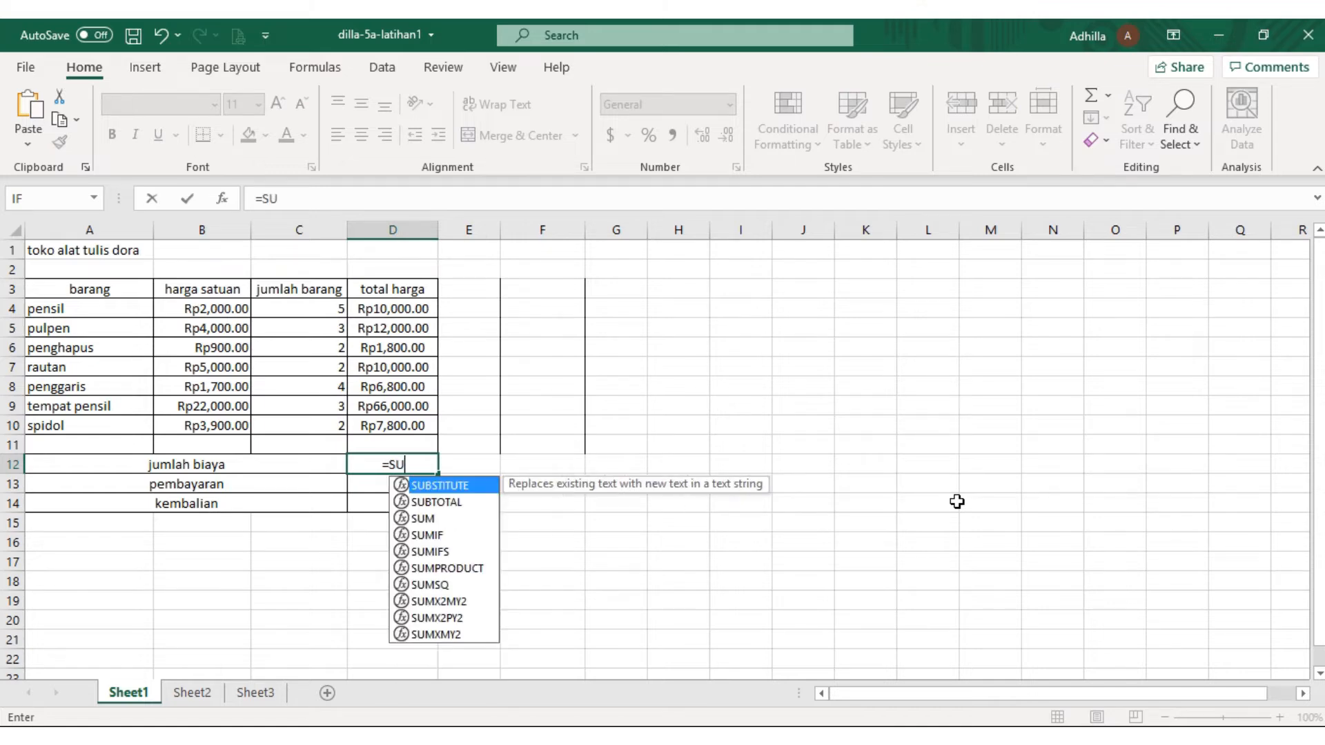
type("M")
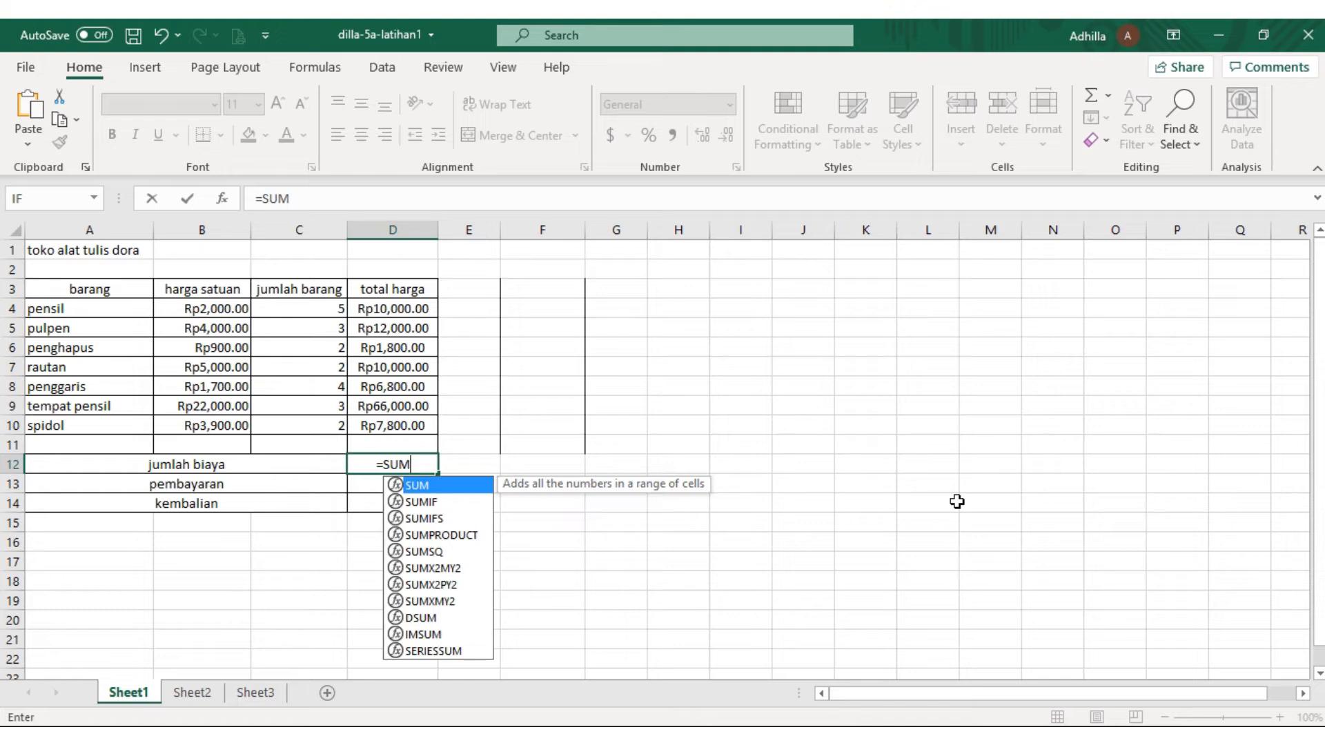
type("(")
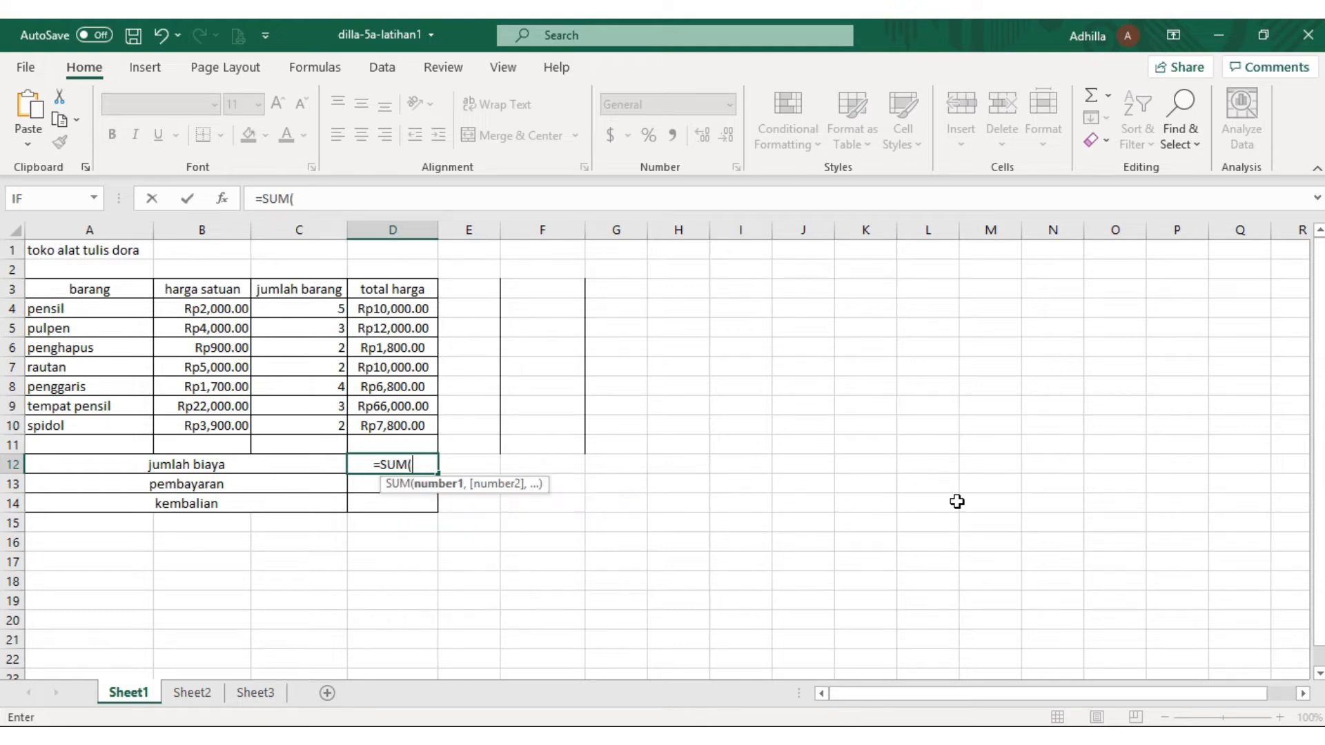
type("D")
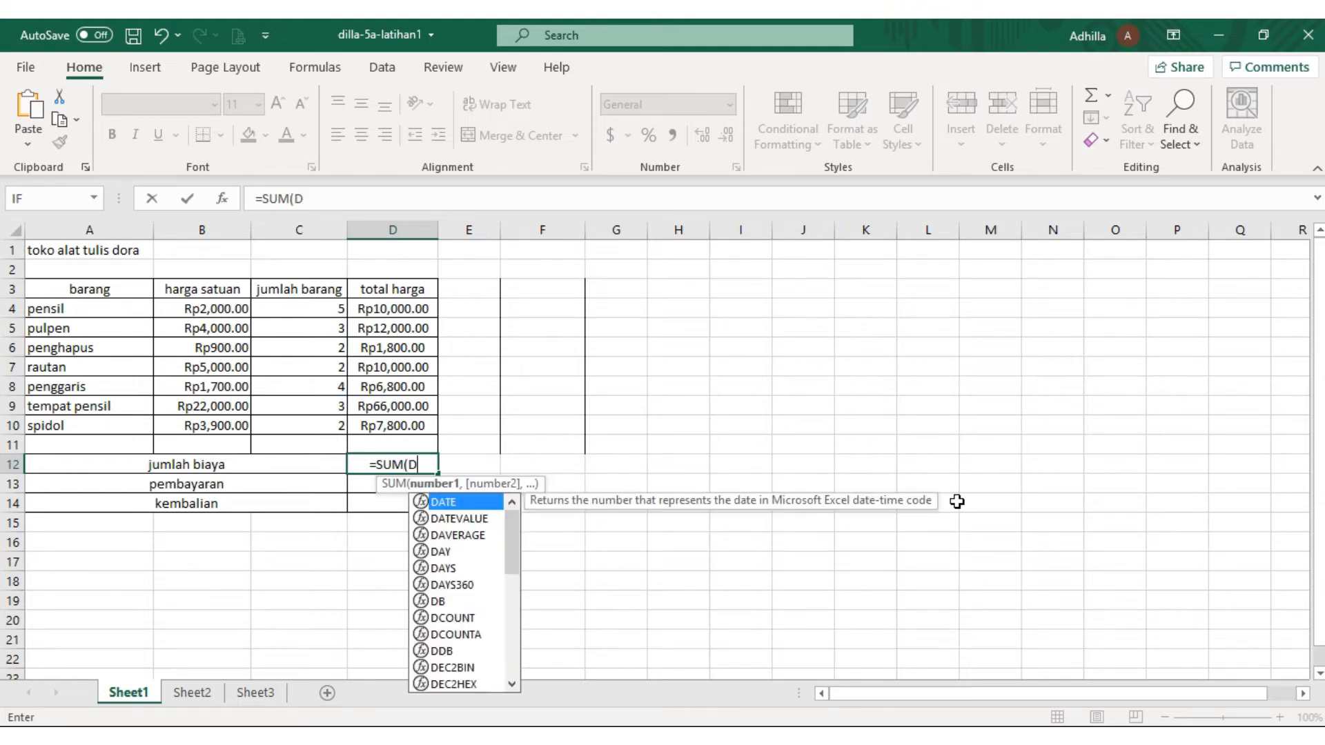
type("4")
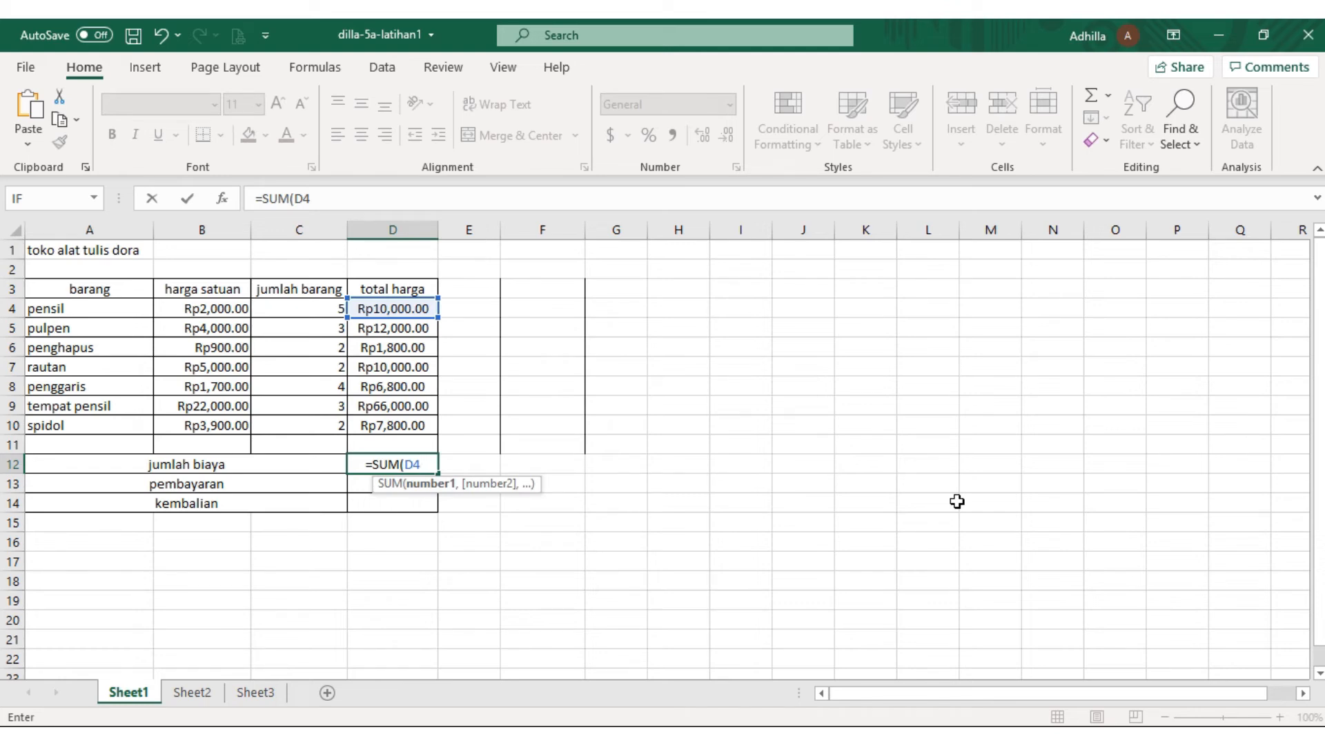
type(":")
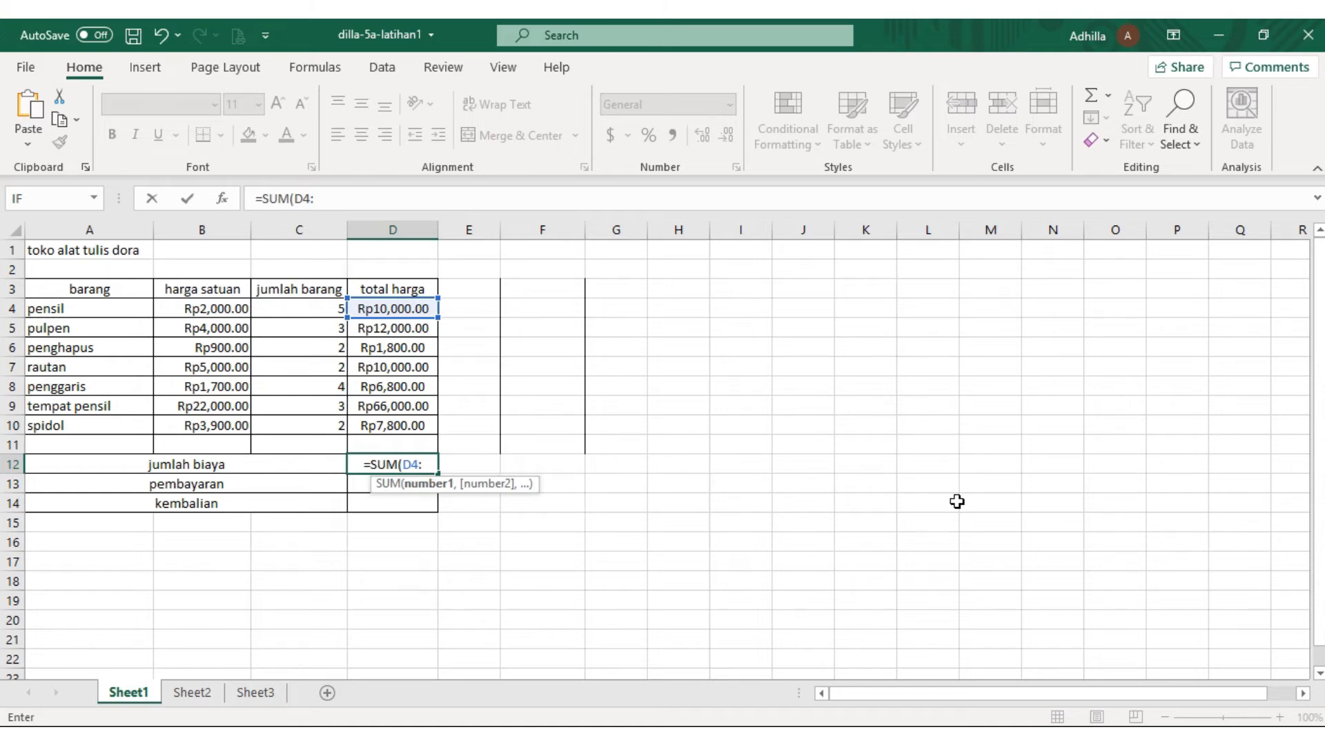
type("D1")
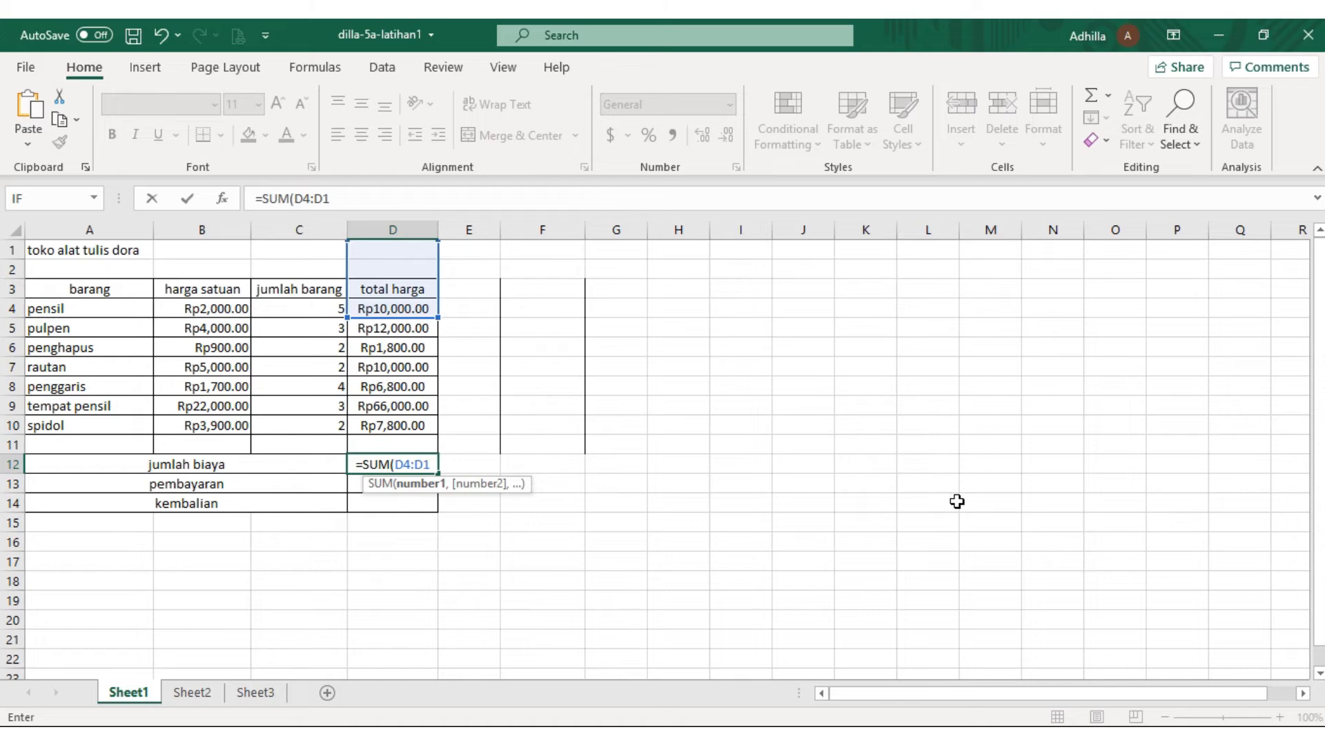
type("0")
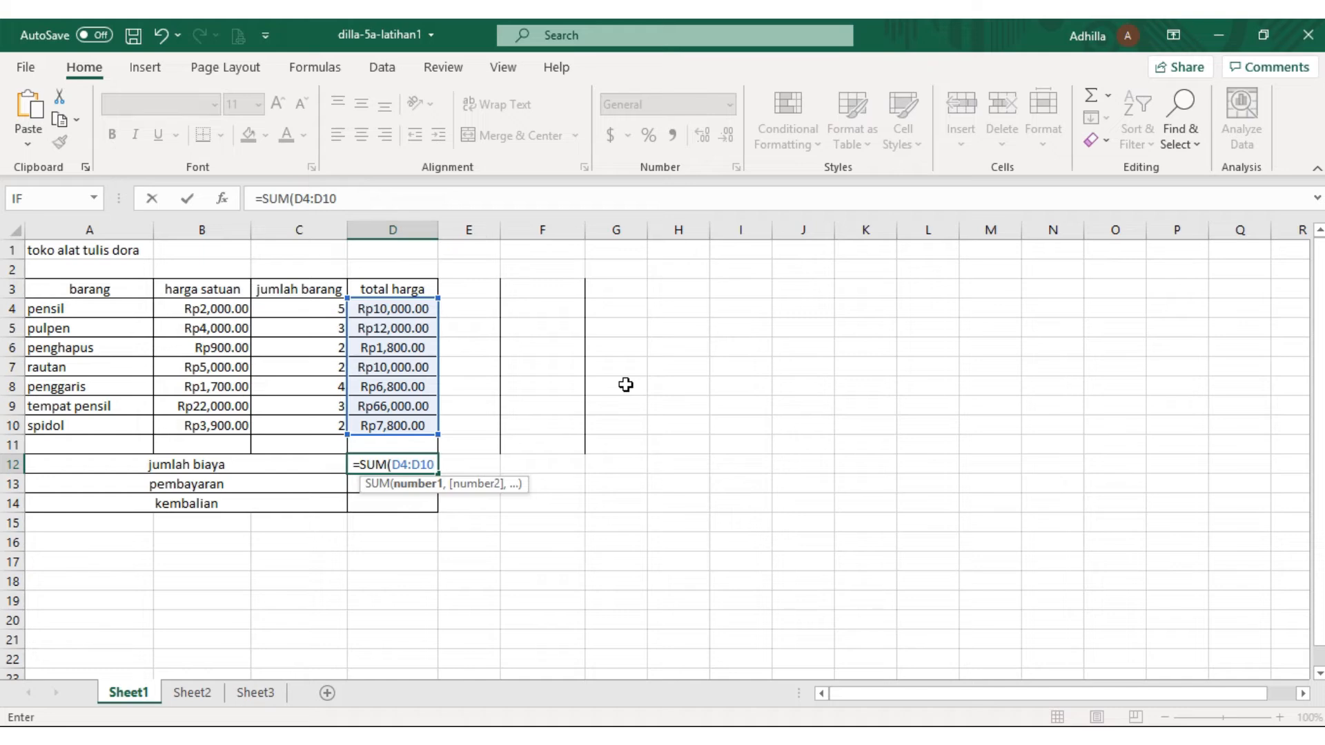
key("Return")
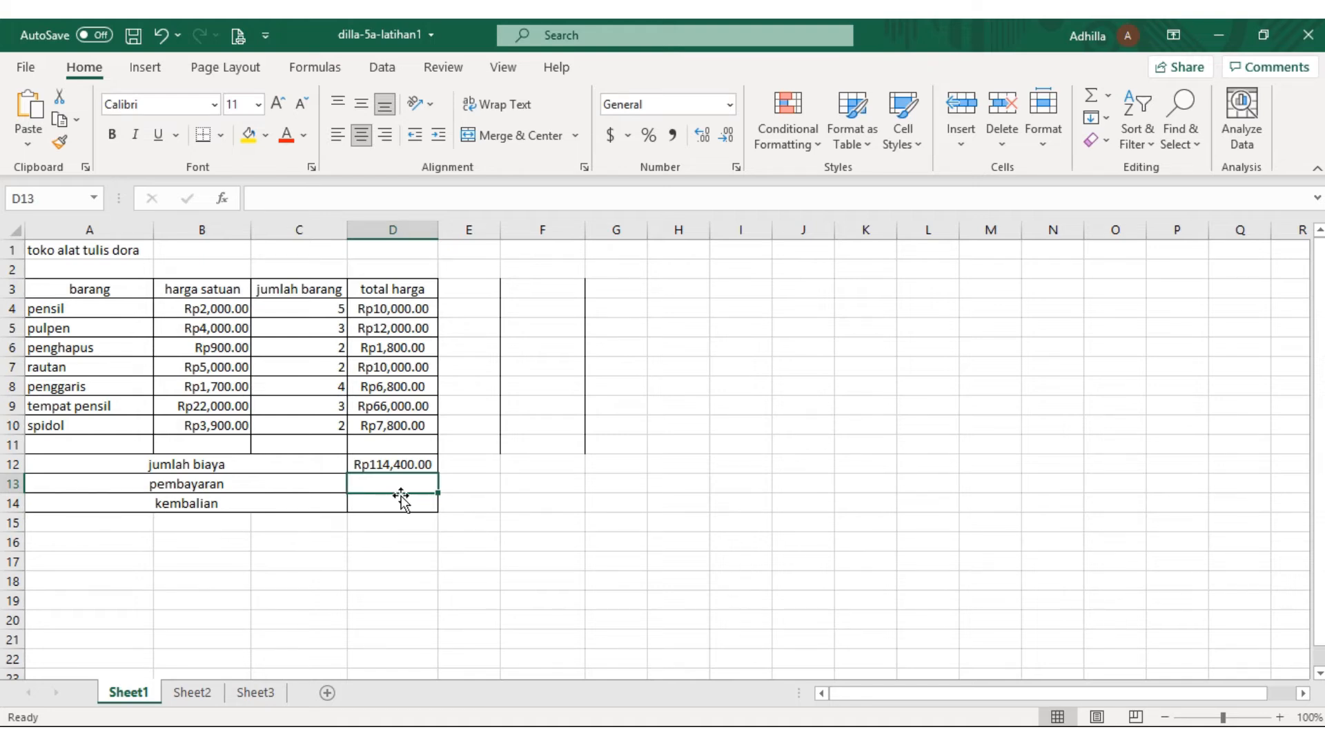
Enter 120000 as the pembayaran amount in D13
type("12000")
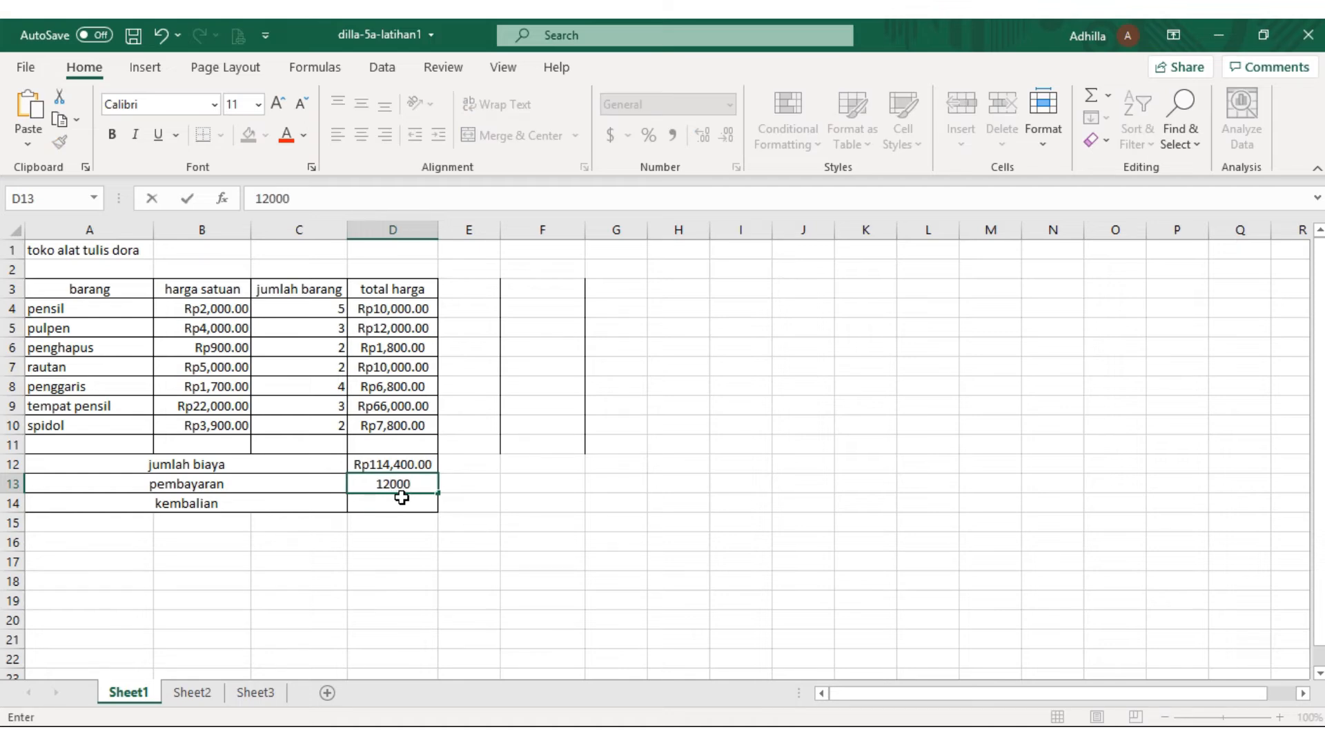
type("0")
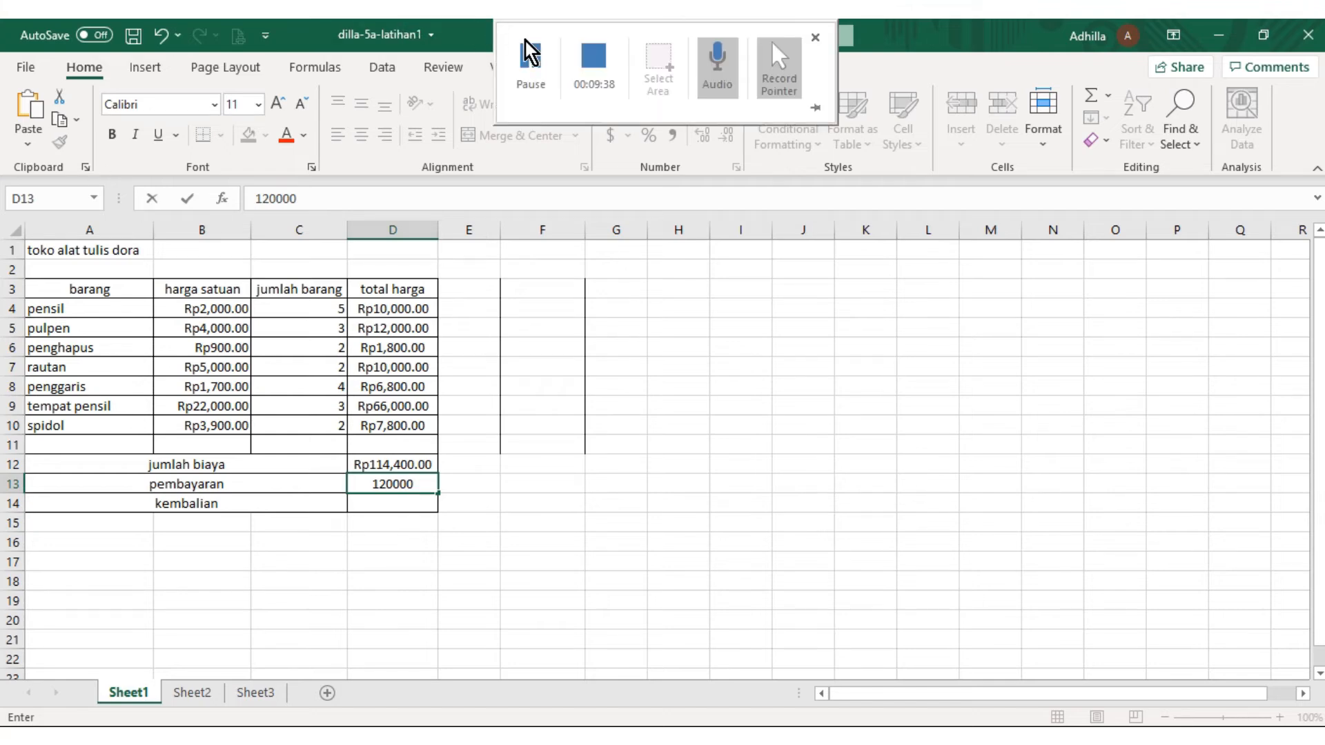
left_click(525, 66)
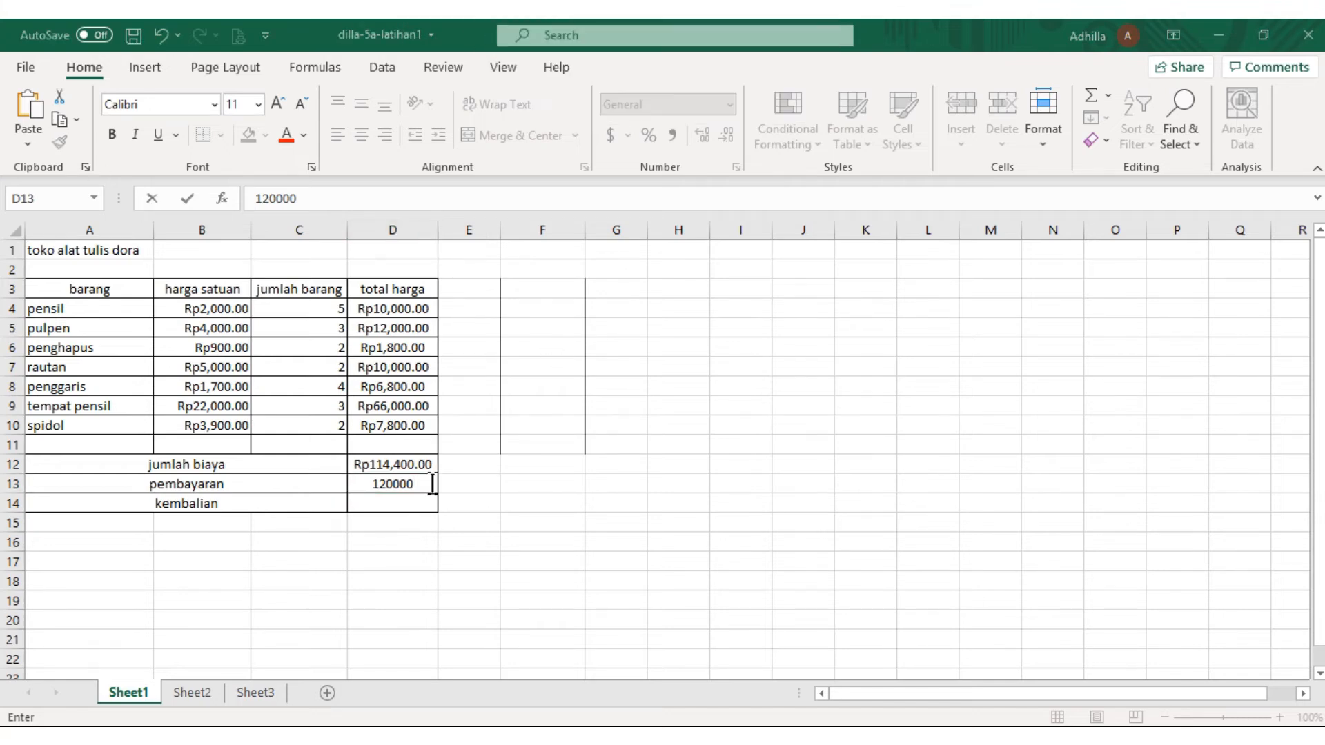
left_click(408, 498)
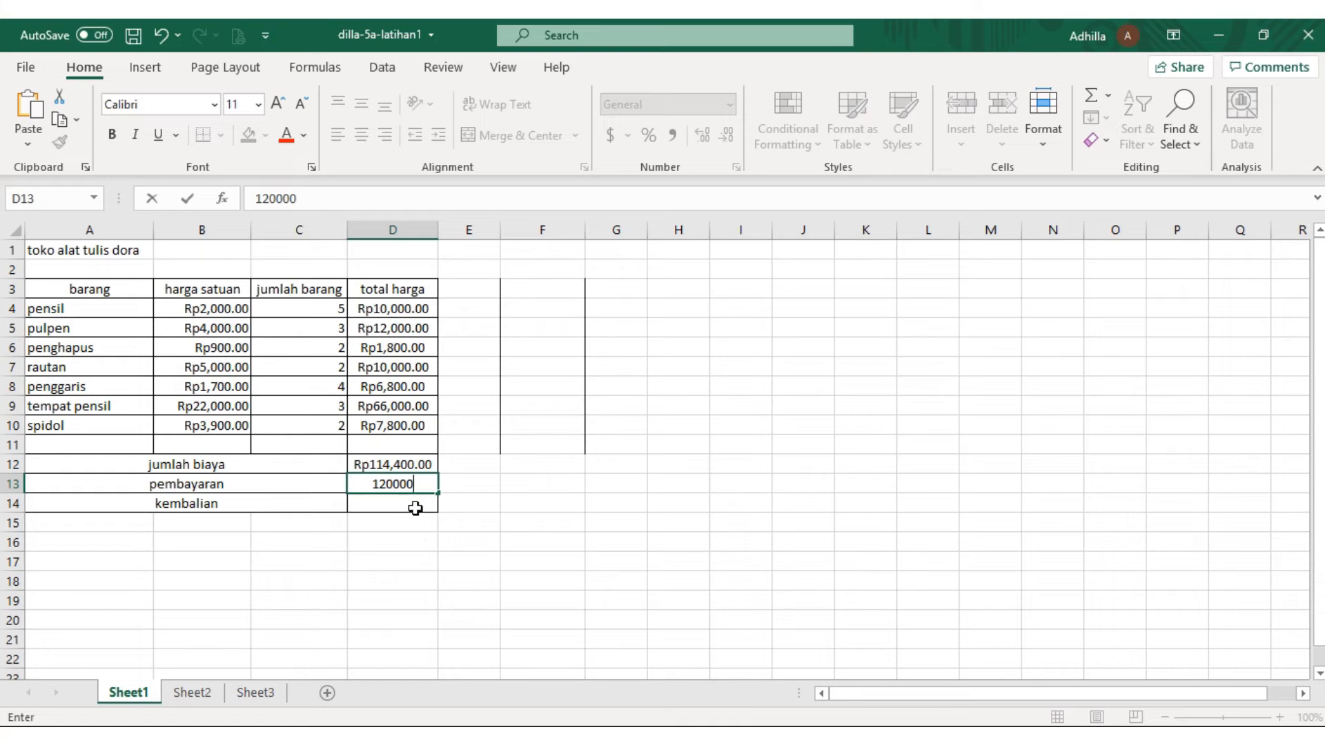
Calculate the kembalian in D14 by subtracting jumlah biaya from pembayaran with the formula =D13-D12
left_click(414, 507)
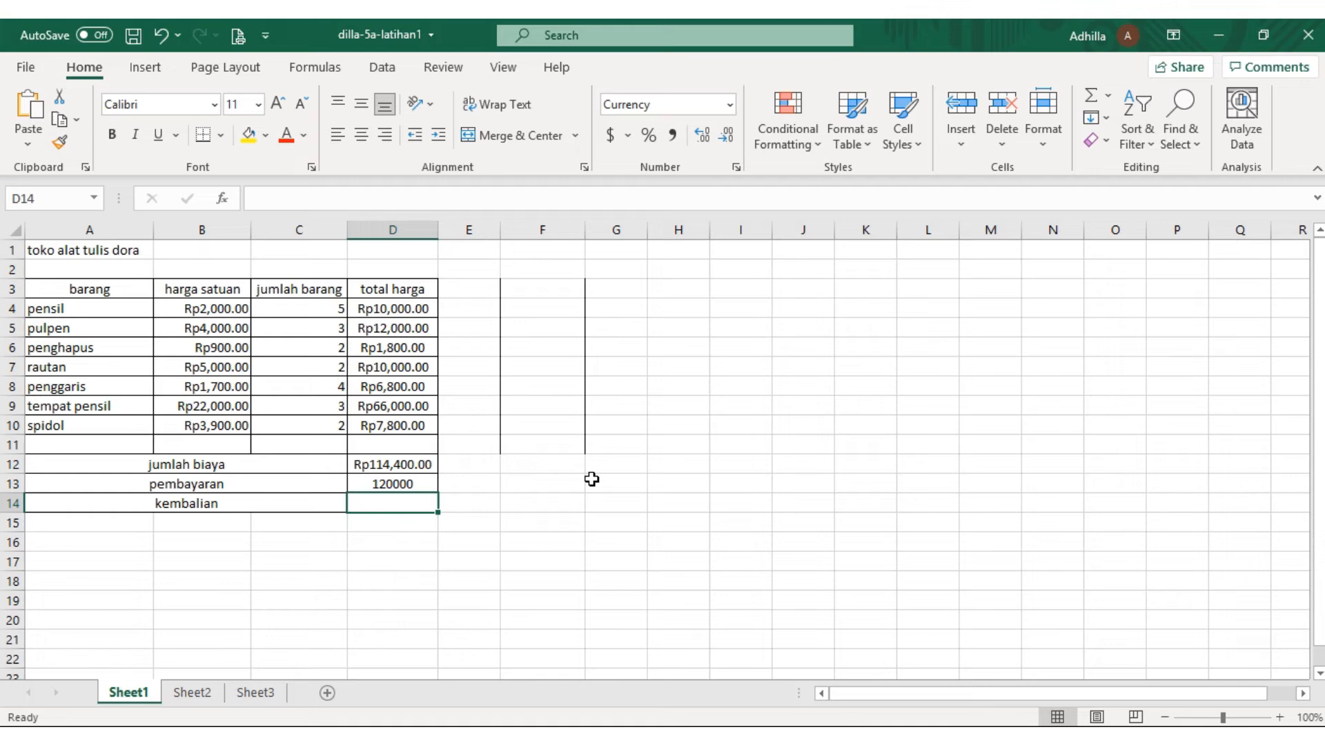
type("=")
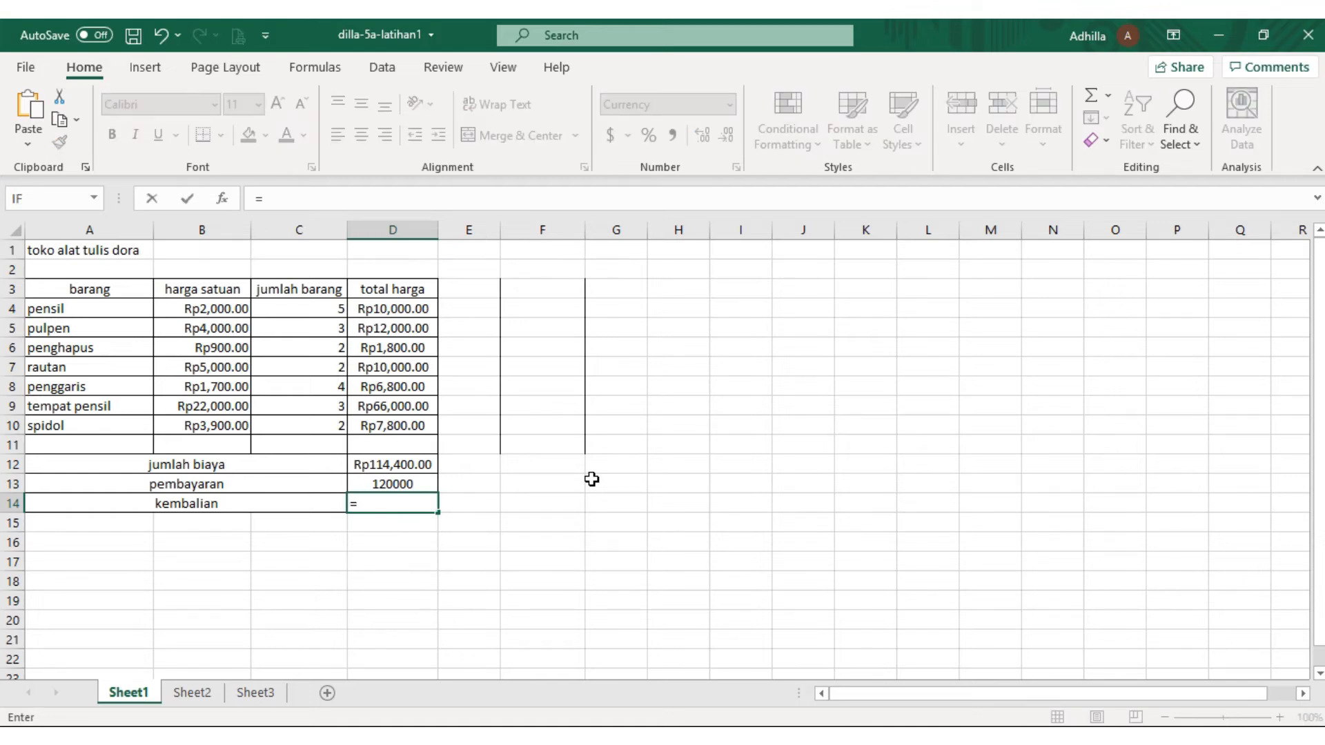
type("D1")
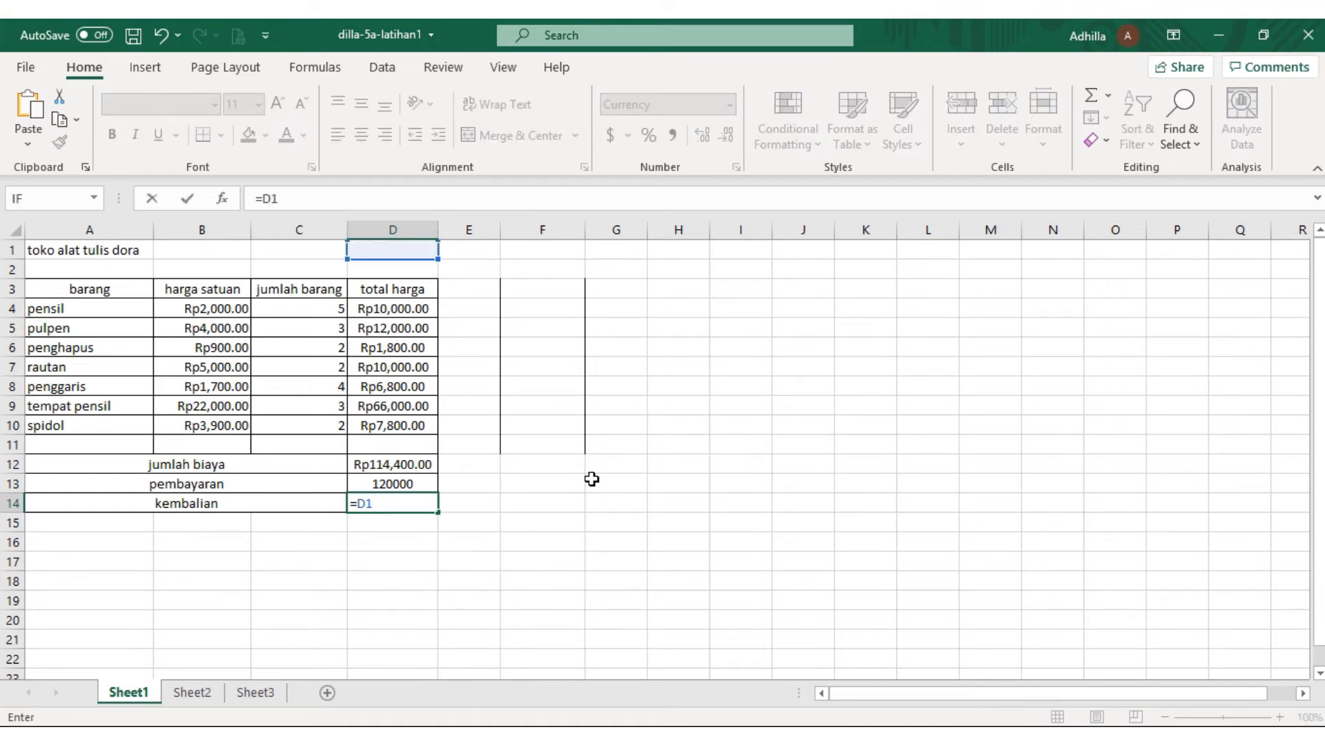
type("3")
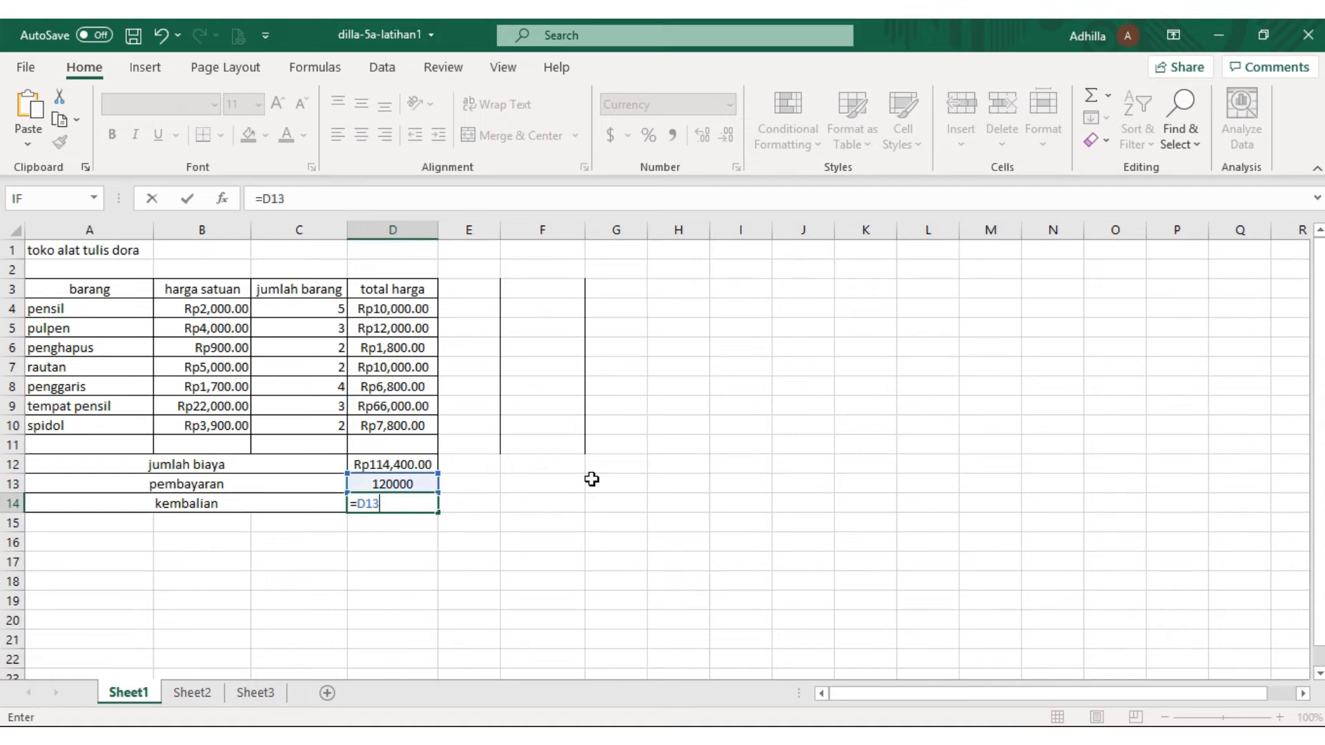
type("-D12")
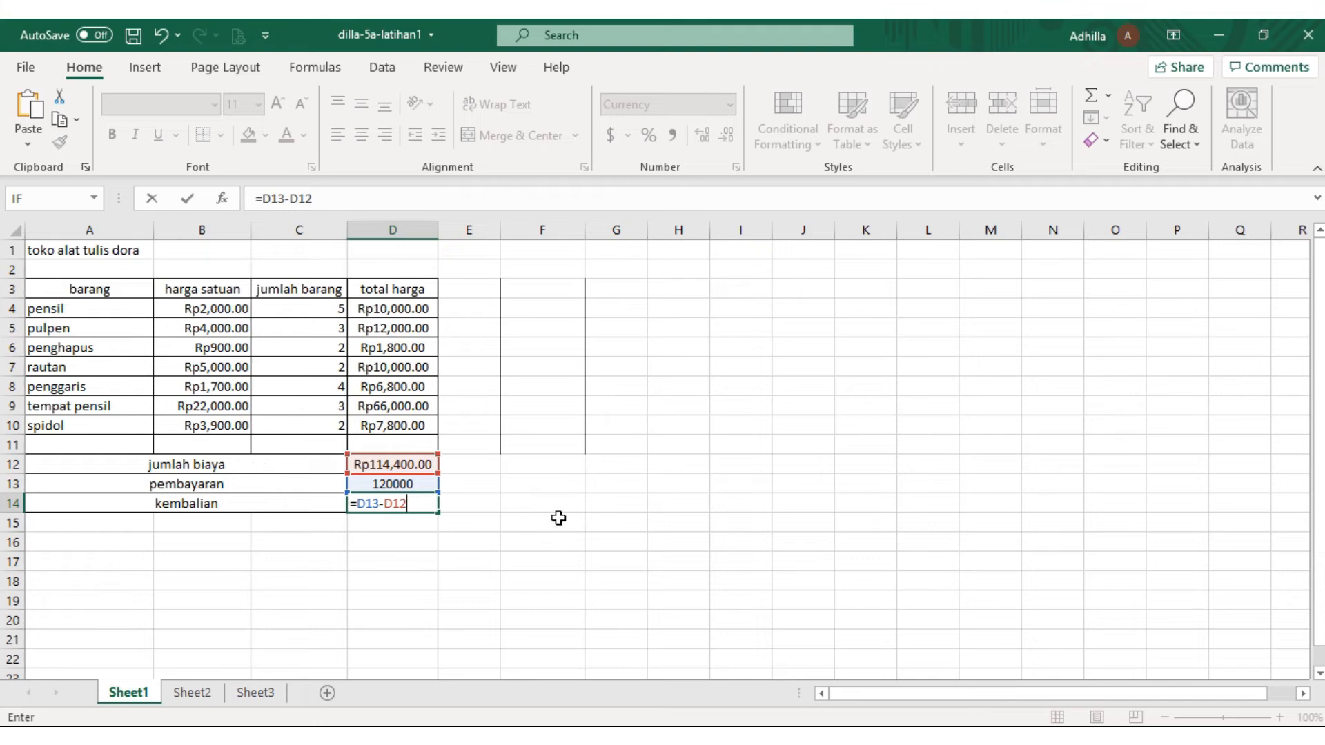
key("Return")
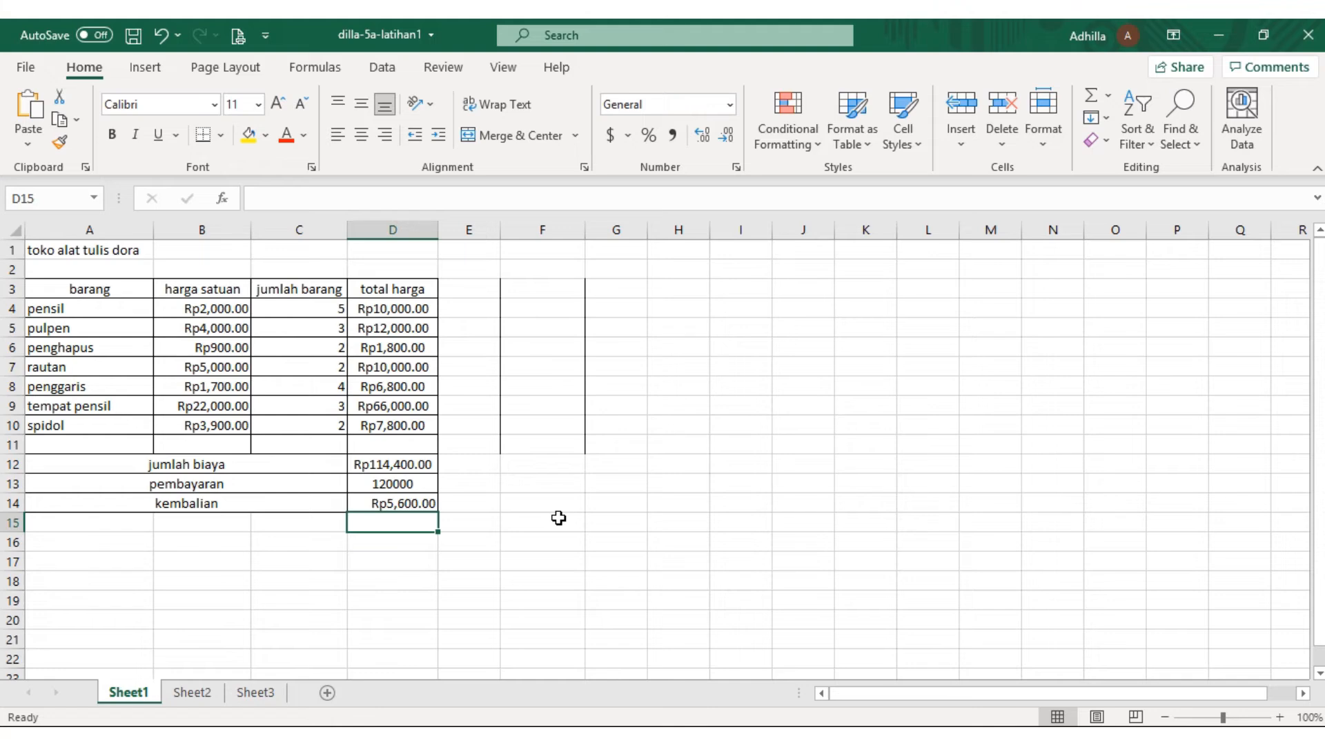
left_click(429, 485)
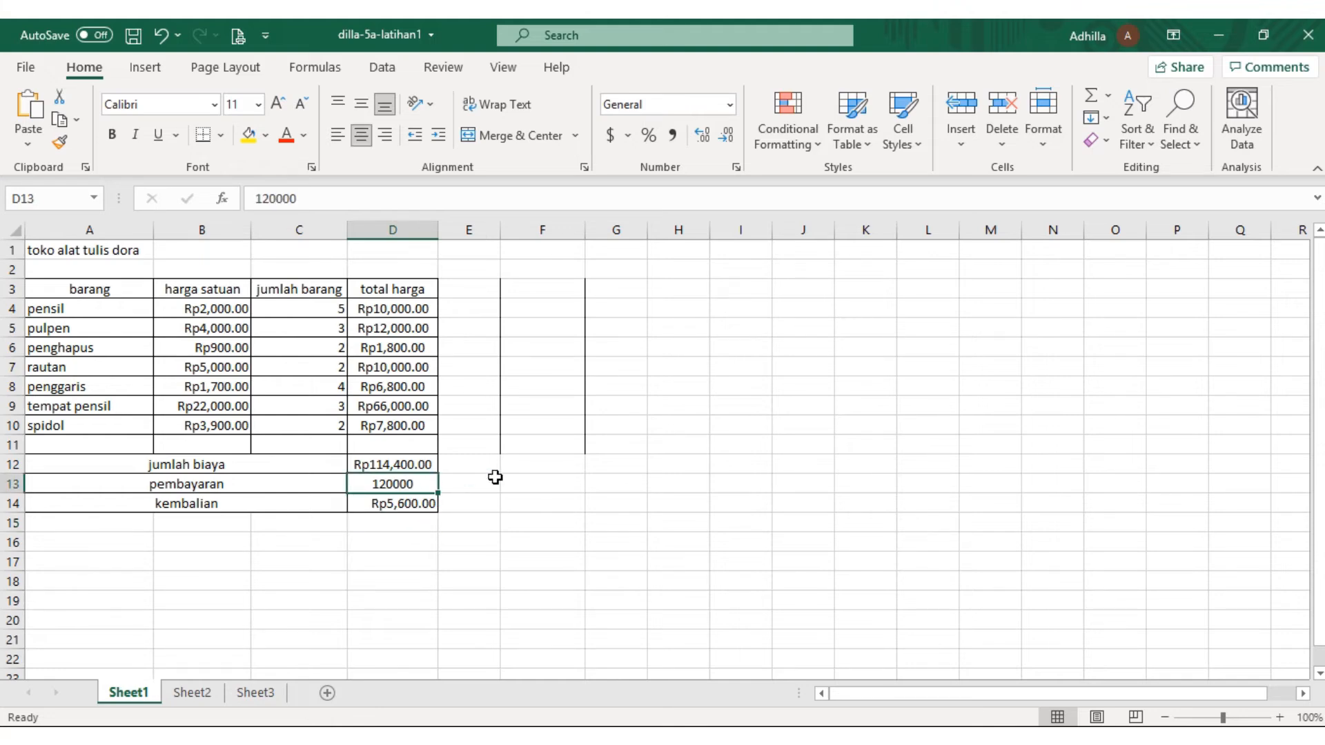
key("Down")
key("Up")
left_click_drag(498, 530, 537, 541)
left_click(883, 643)
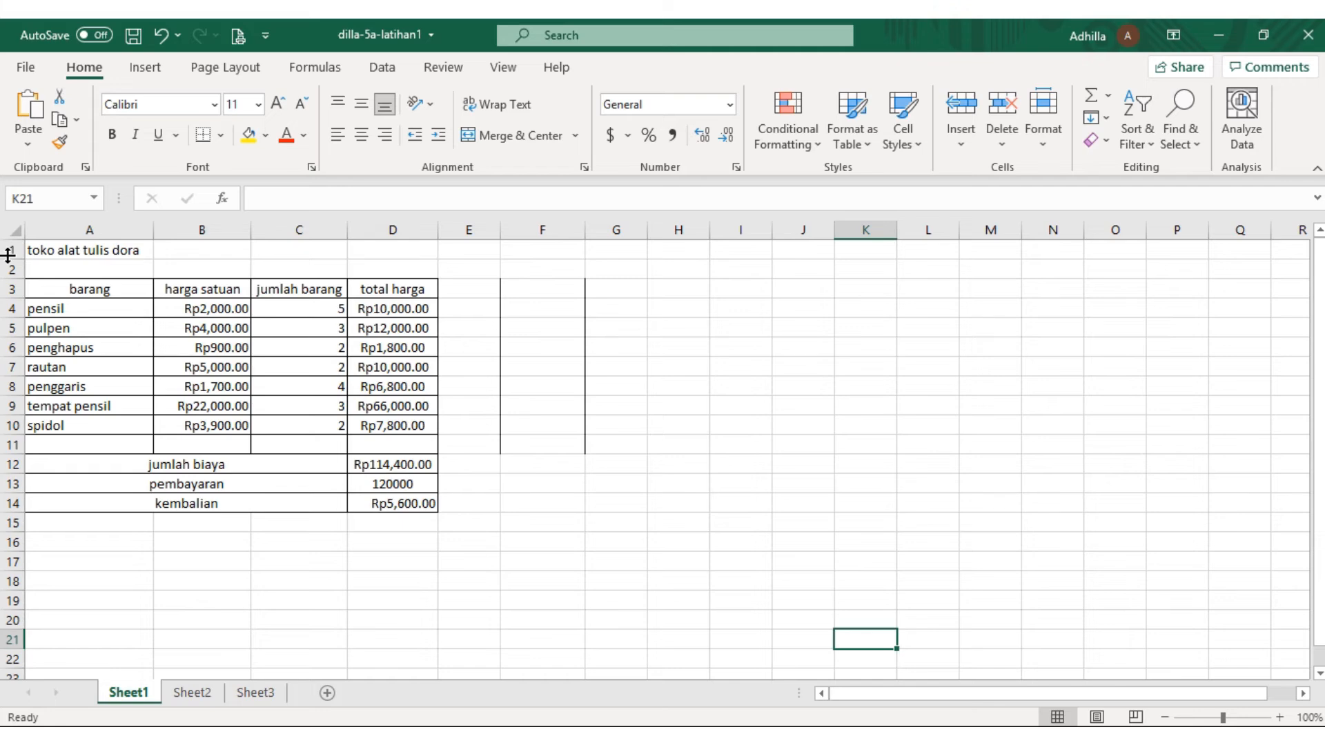
Apply all borders to the whole table from the barang header to the kembalian amount, A3:D14
left_click(47, 290)
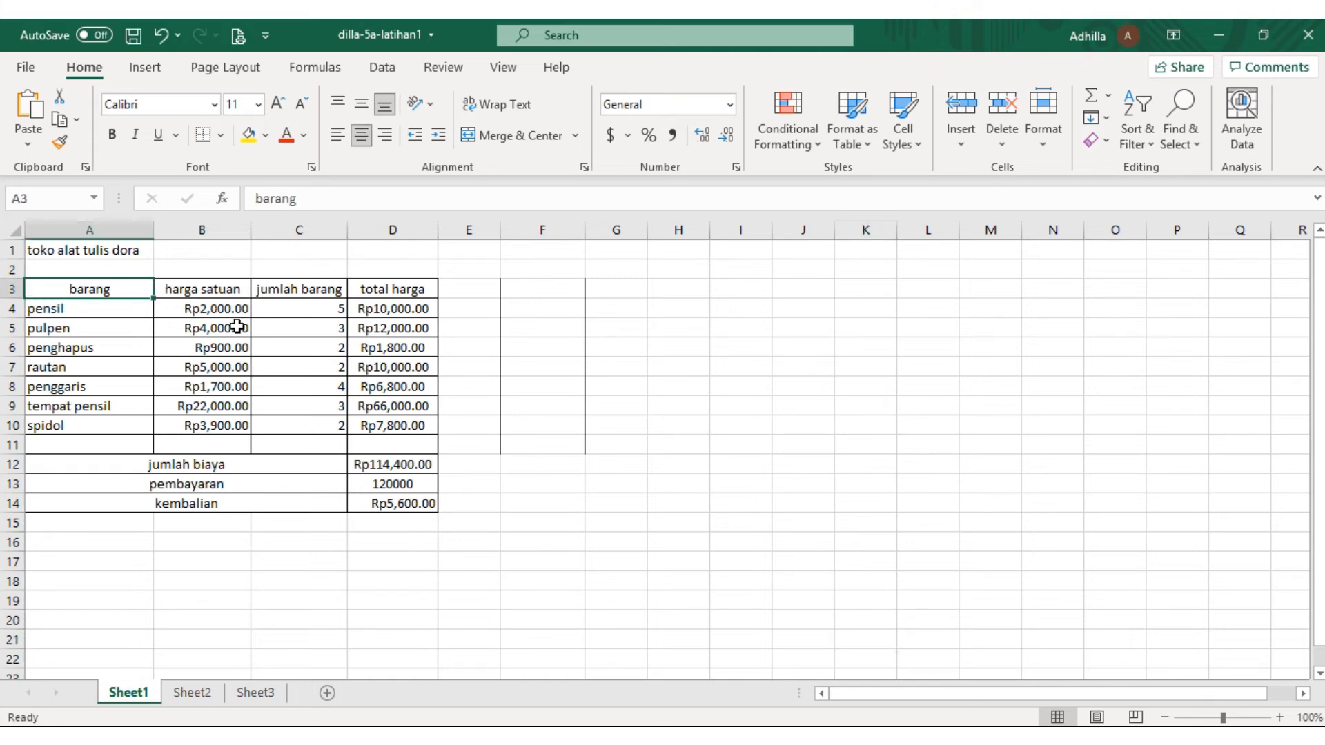
left_click_drag(155, 302, 155, 302)
left_click_drag(60, 286, 197, 350)
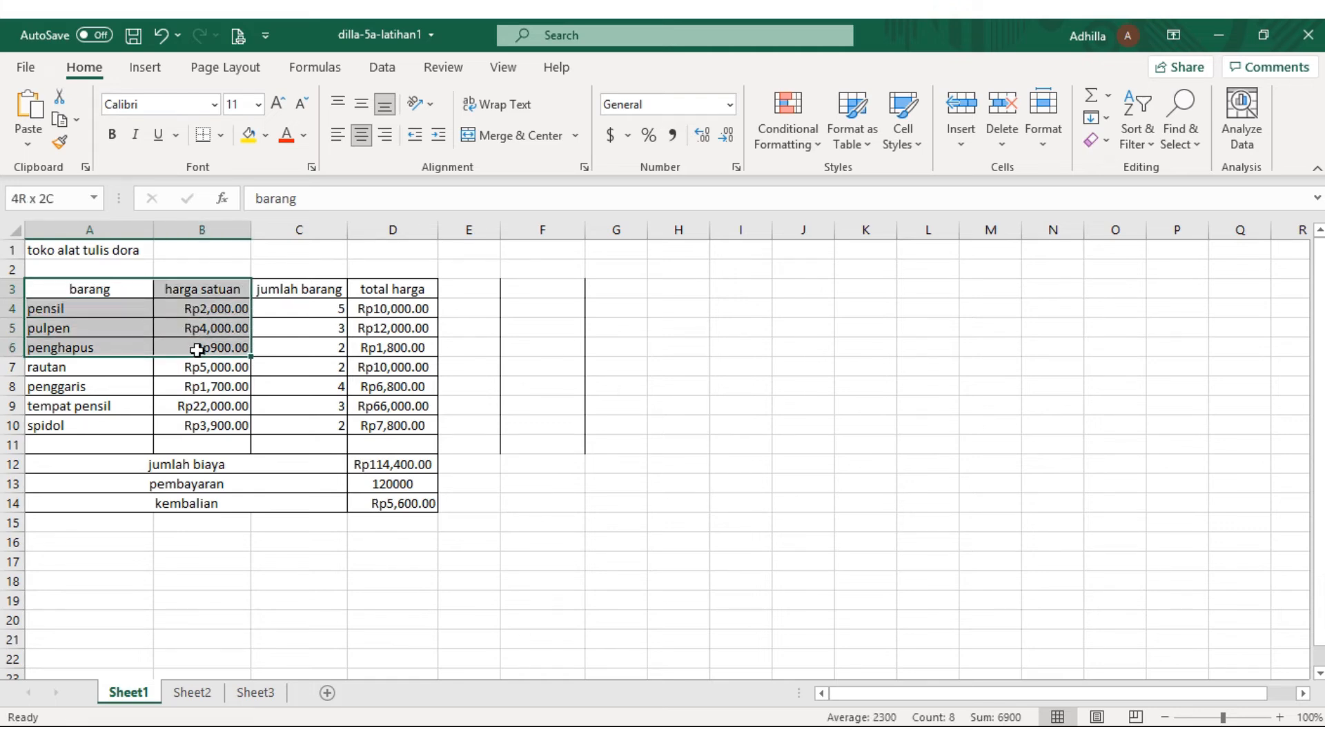
left_click_drag(198, 350, 390, 503)
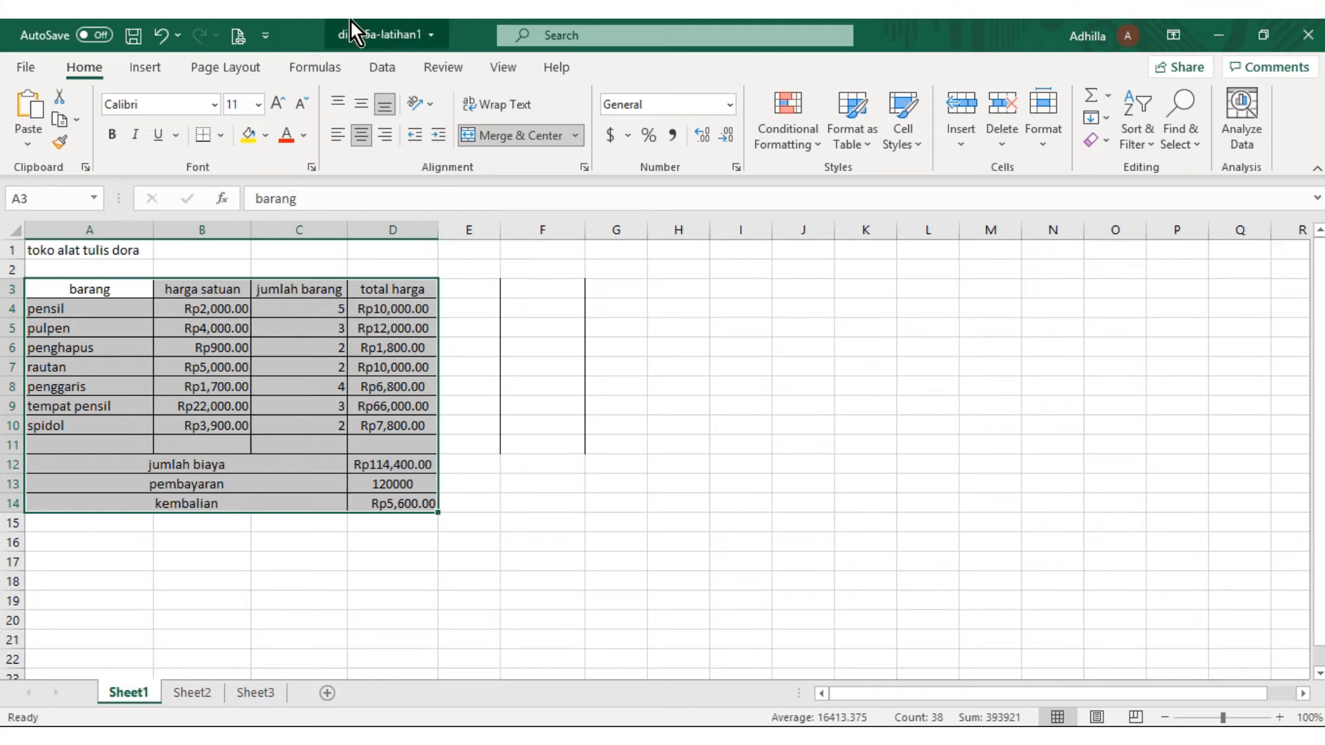
mouse_move(536, 23)
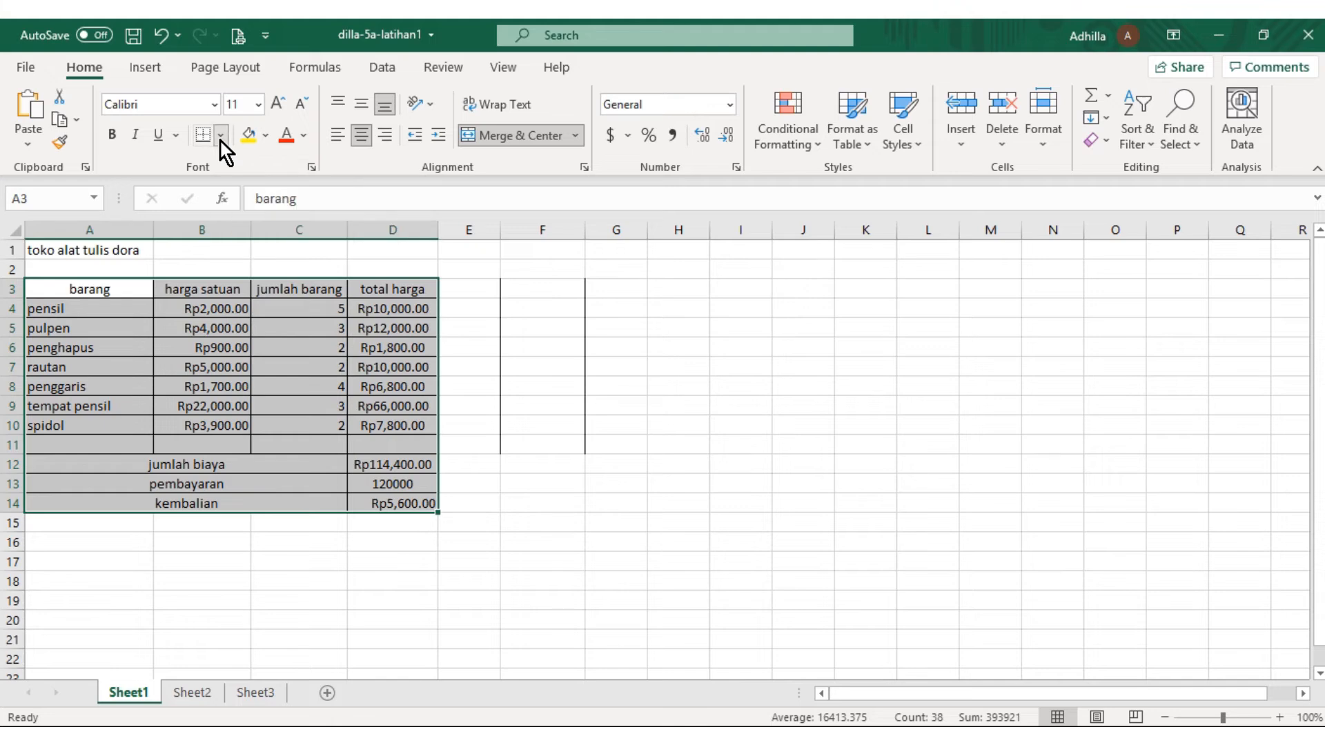
left_click(219, 136)
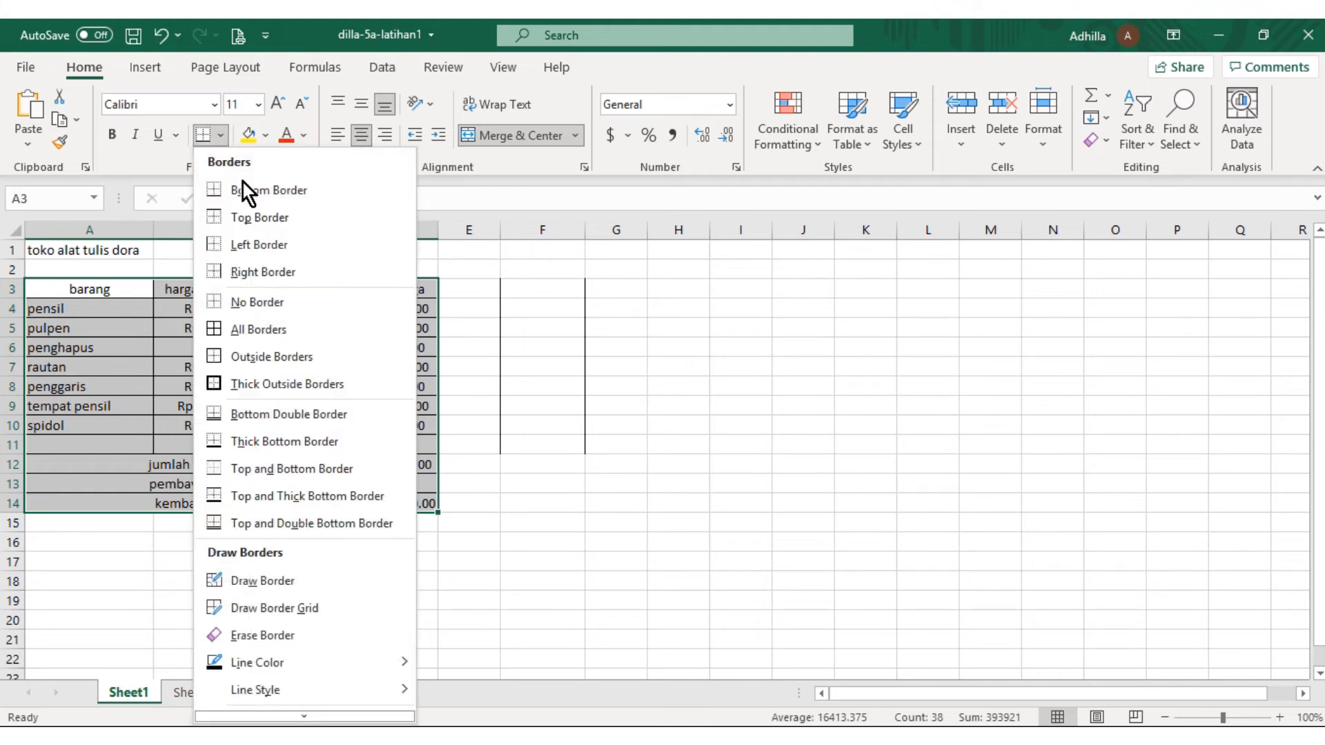
left_click(258, 331)
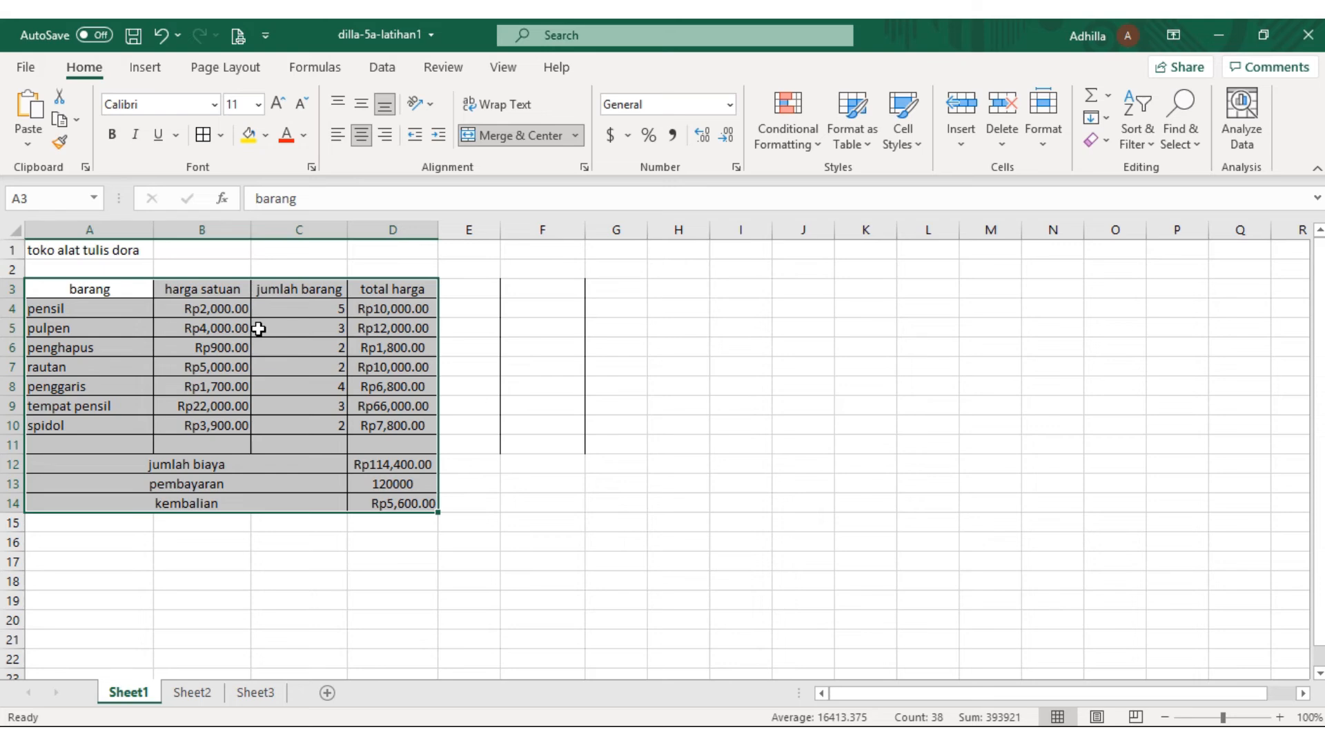
Format the harga satuan prices in B4:B10 as currency with the Rp Indonesian symbol and 2 decimal places
left_click(222, 308)
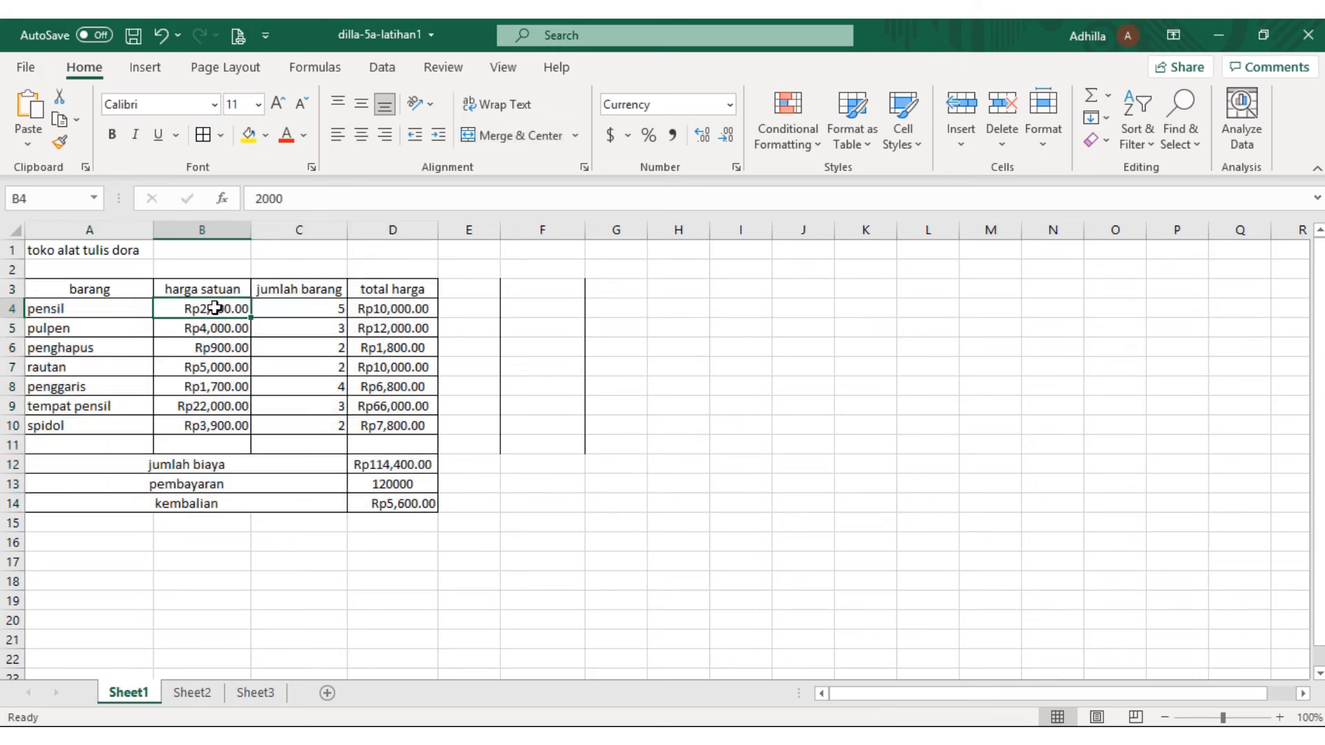
left_click_drag(215, 308, 190, 411)
left_click(201, 367)
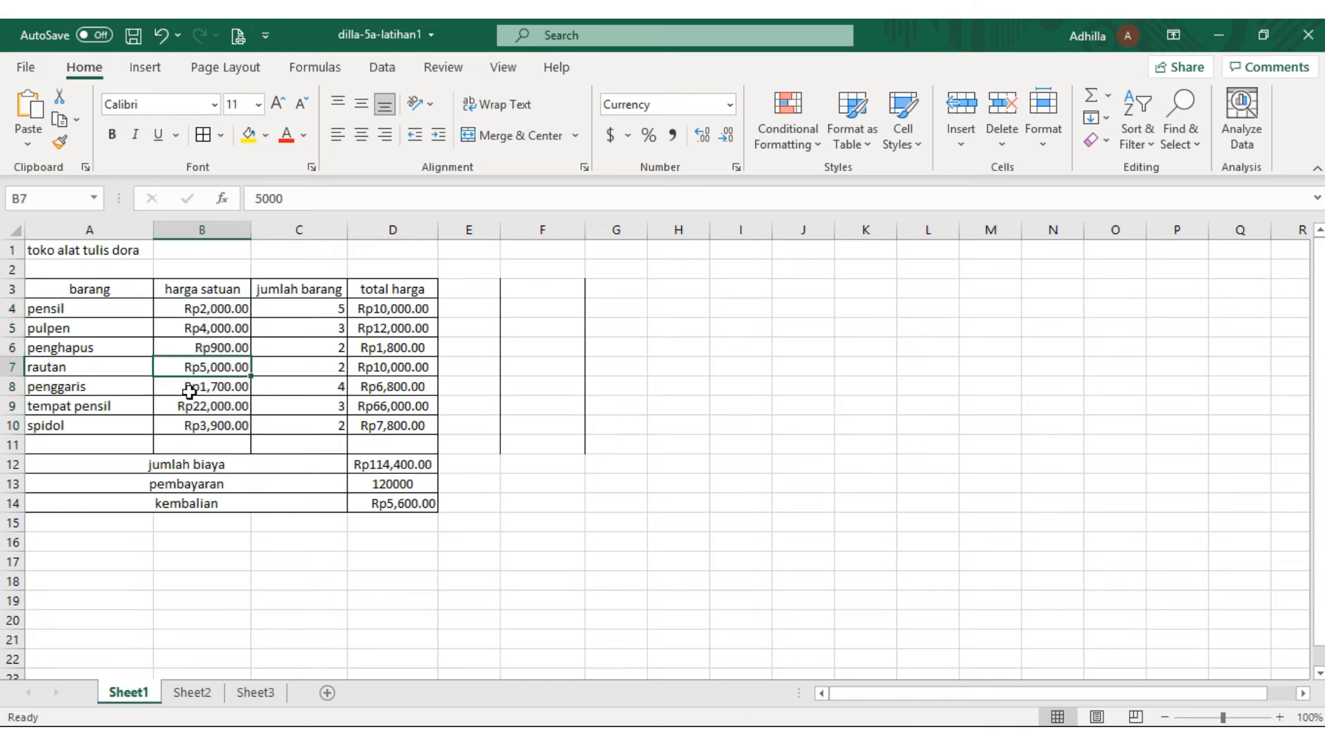
left_click(184, 308)
left_click_drag(191, 325, 204, 424)
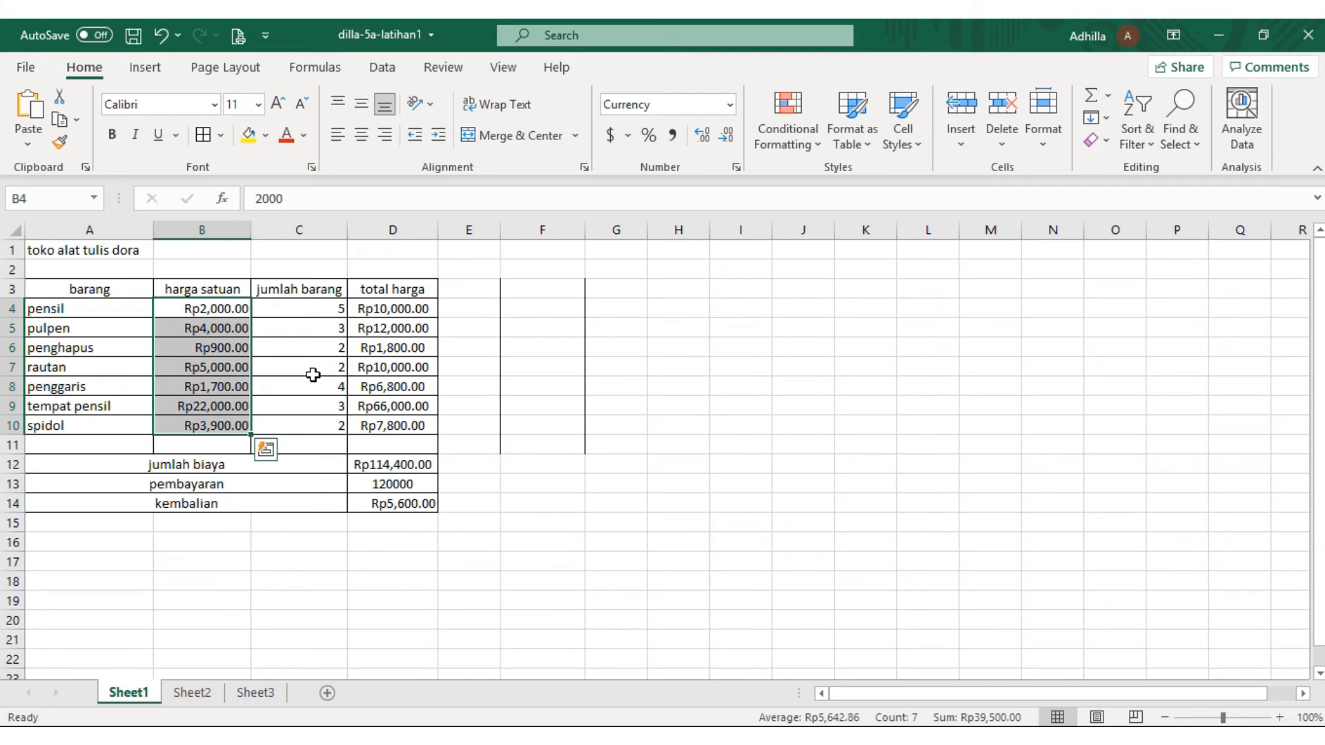
right_click(192, 359)
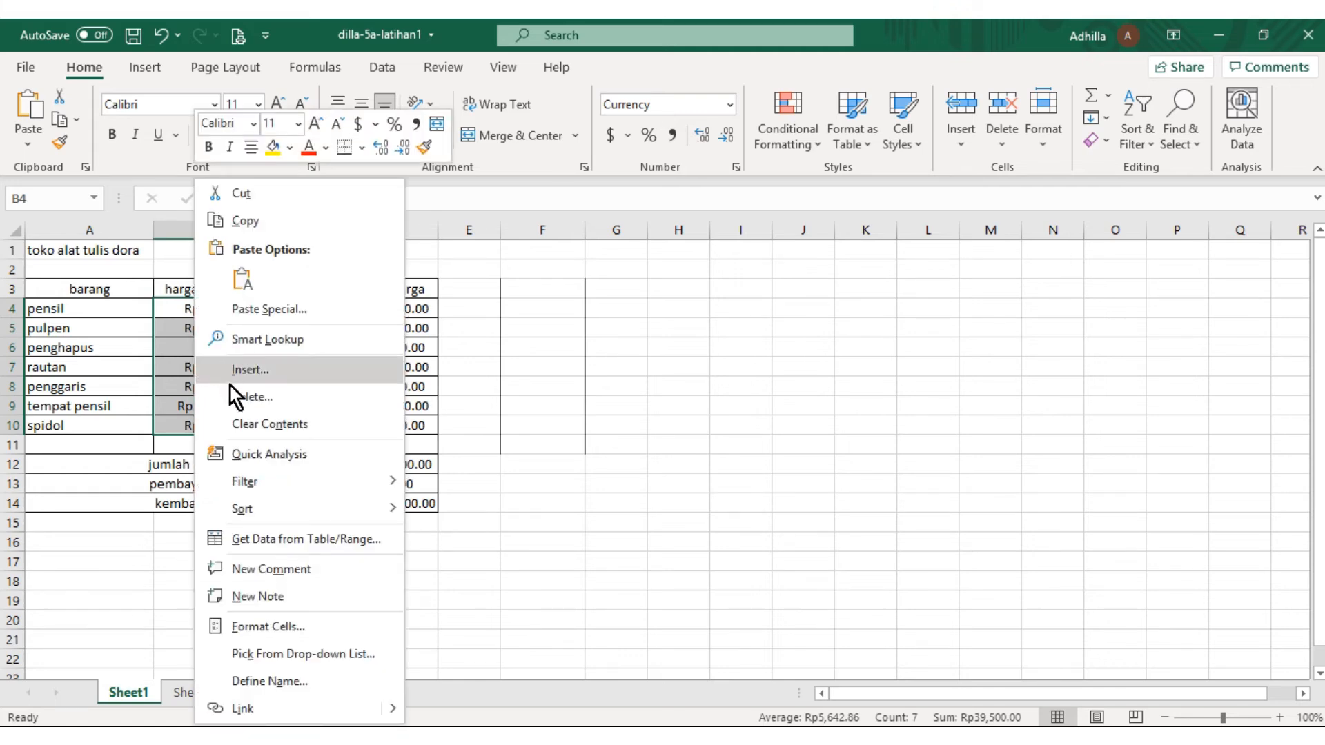
left_click(276, 626)
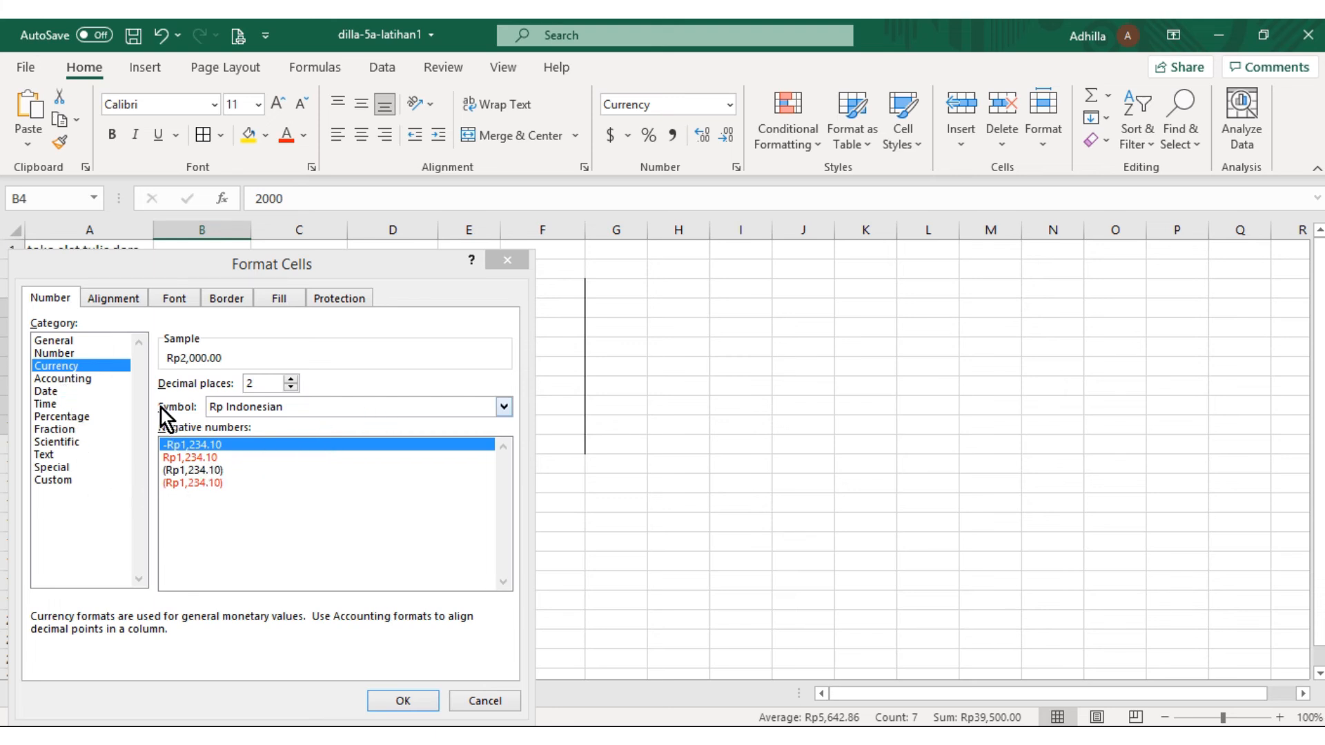
left_click(508, 405)
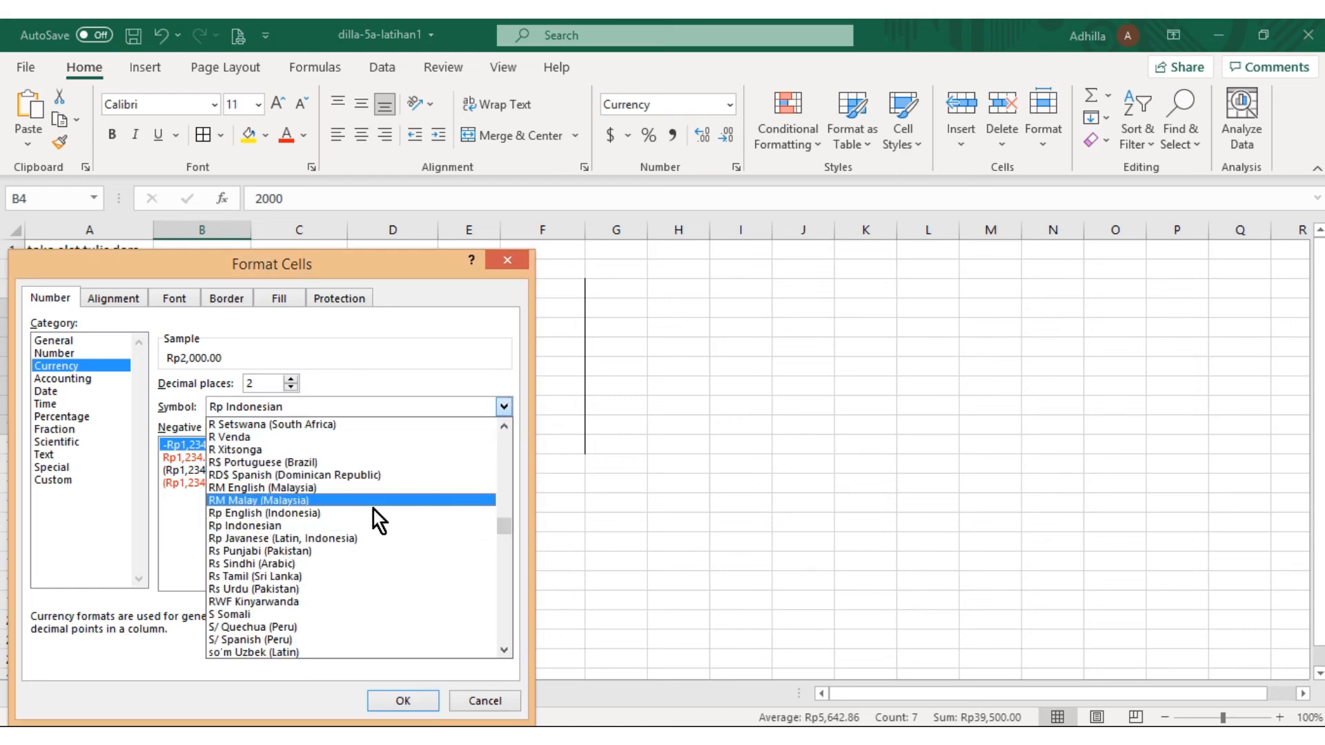
left_click(279, 528)
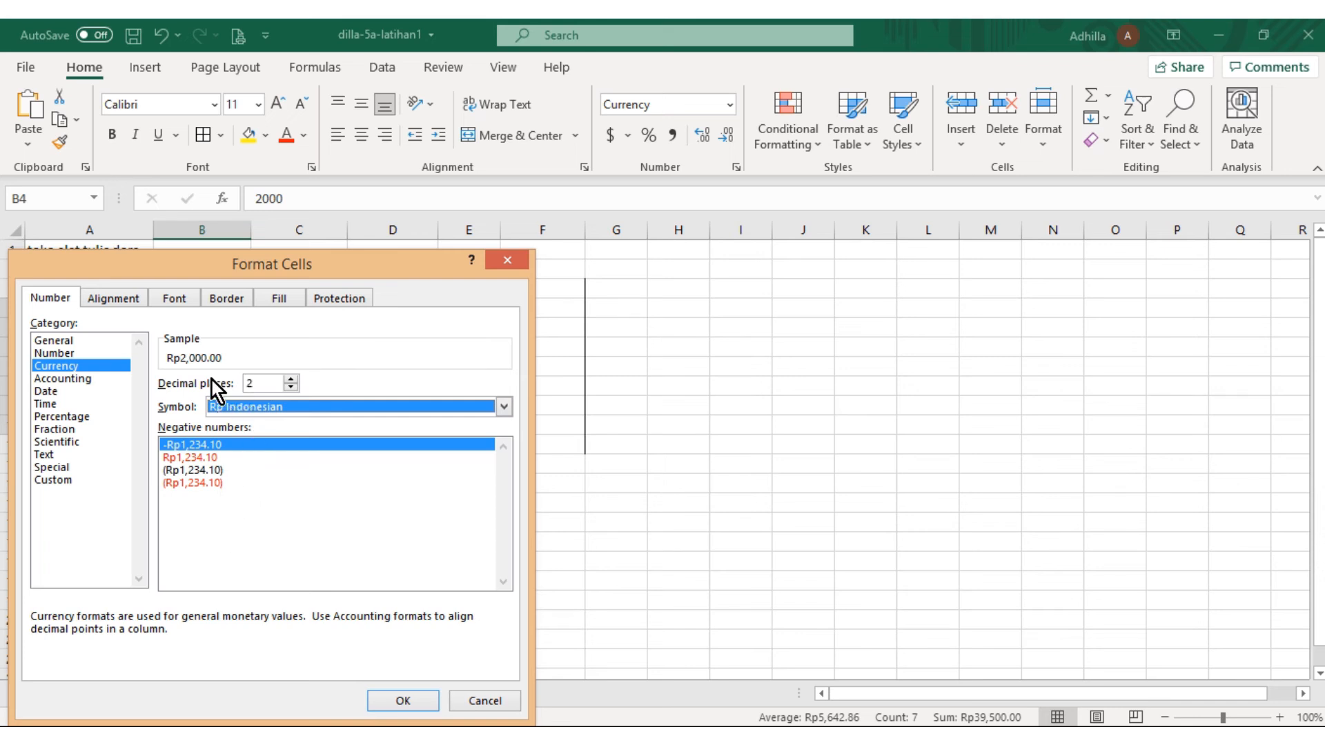
left_click(260, 383)
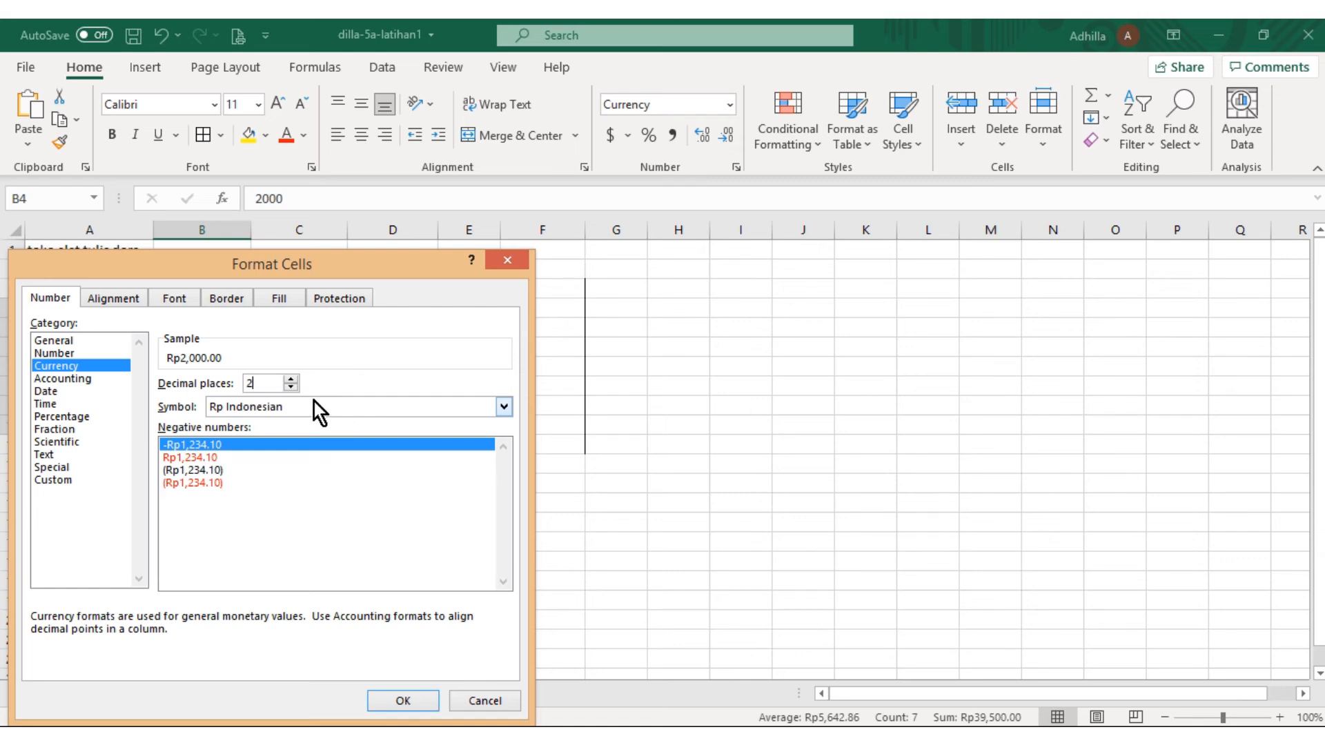
left_click(418, 695)
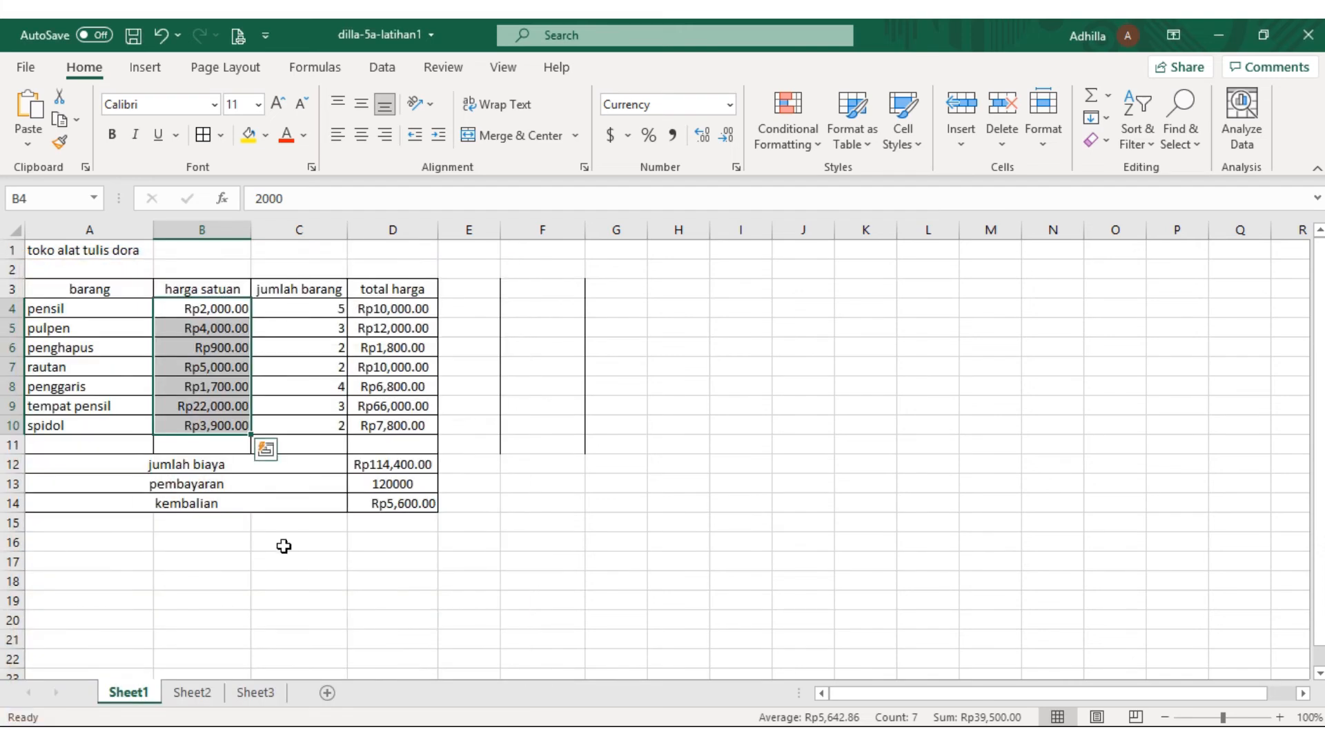
Format the total harga, jumlah biaya, pembayaran and kembalian amounts in D4:D14 as currency with the Rp Indonesian symbol and 2 decimal places
left_click(381, 310)
left_click_drag(391, 308, 393, 504)
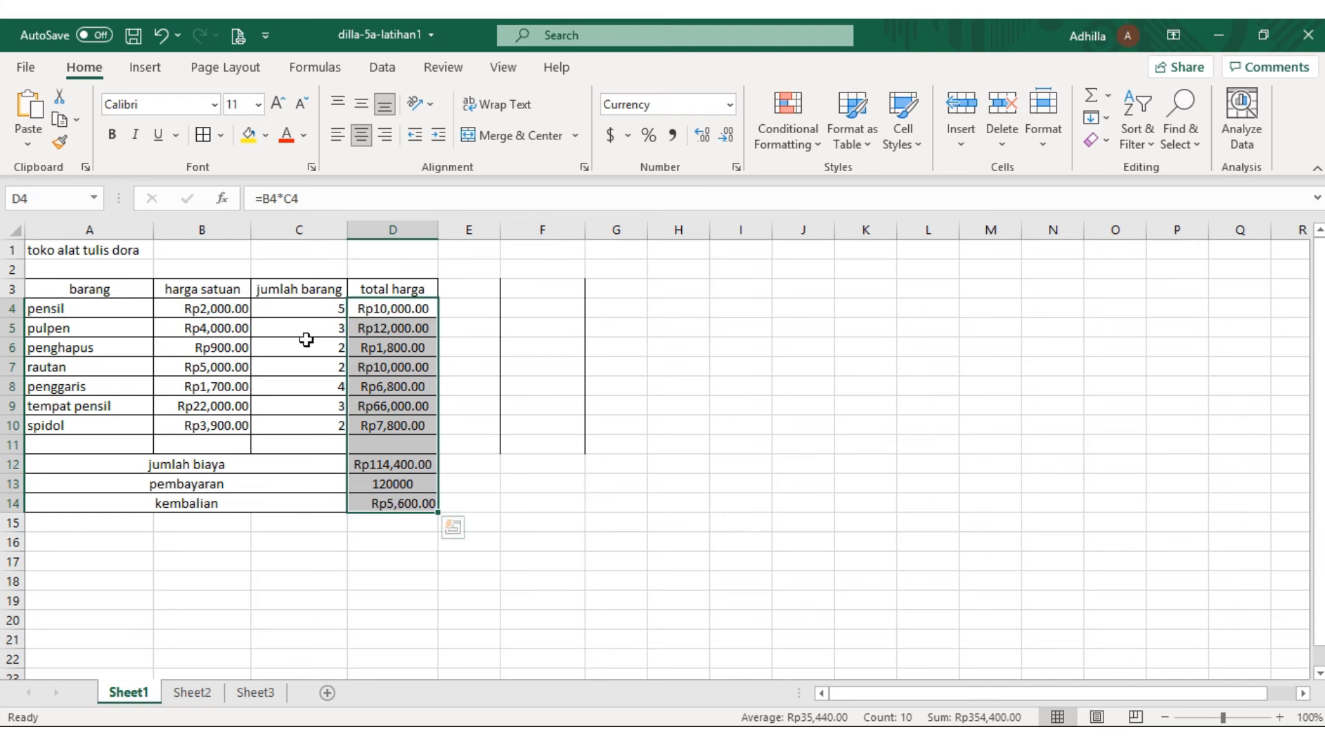
right_click(381, 340)
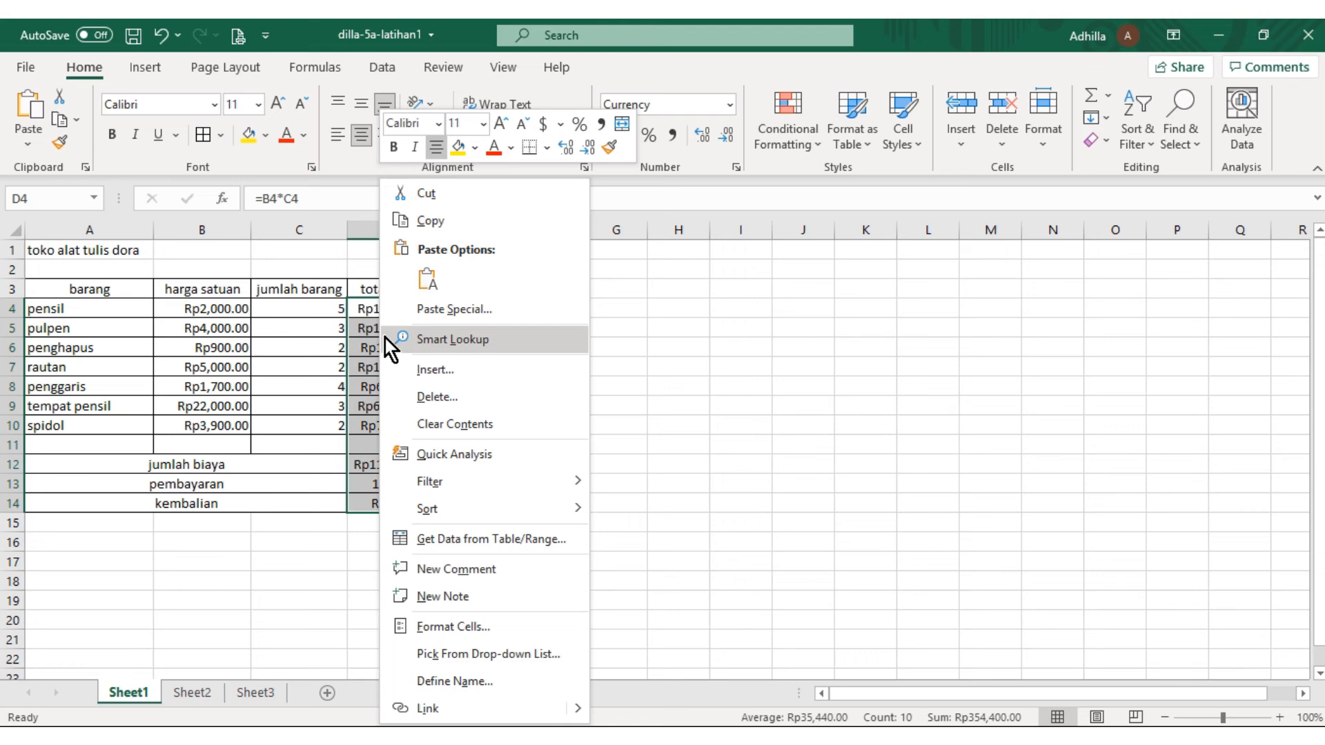
left_click(487, 626)
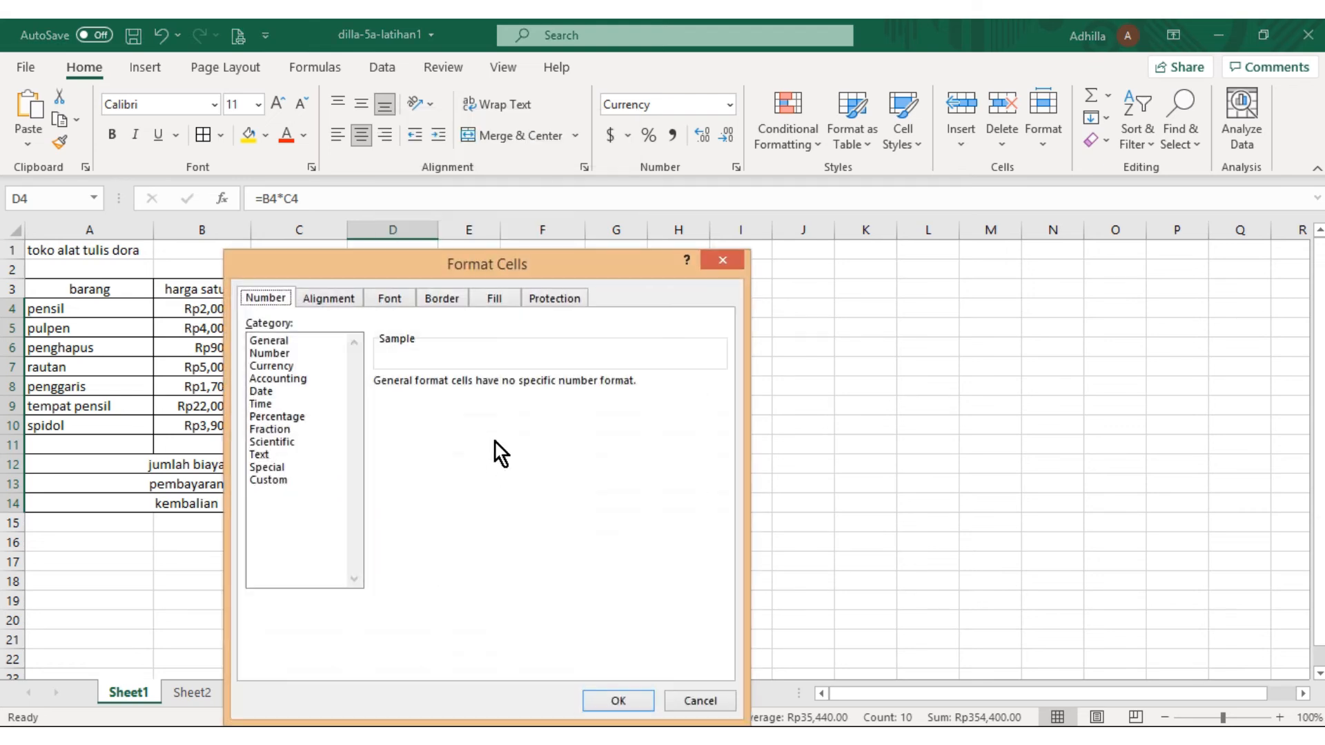
left_click(278, 367)
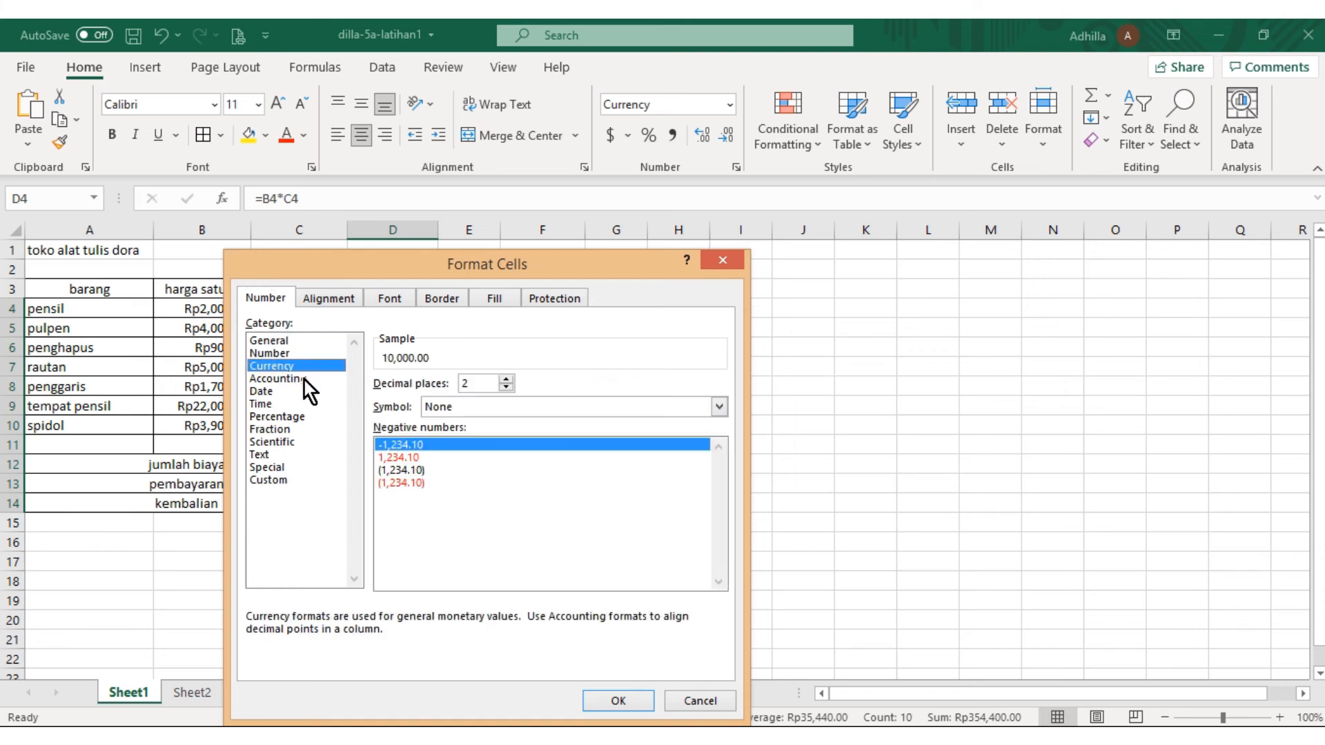
left_click(475, 412)
scroll(499, 577, "down", 3)
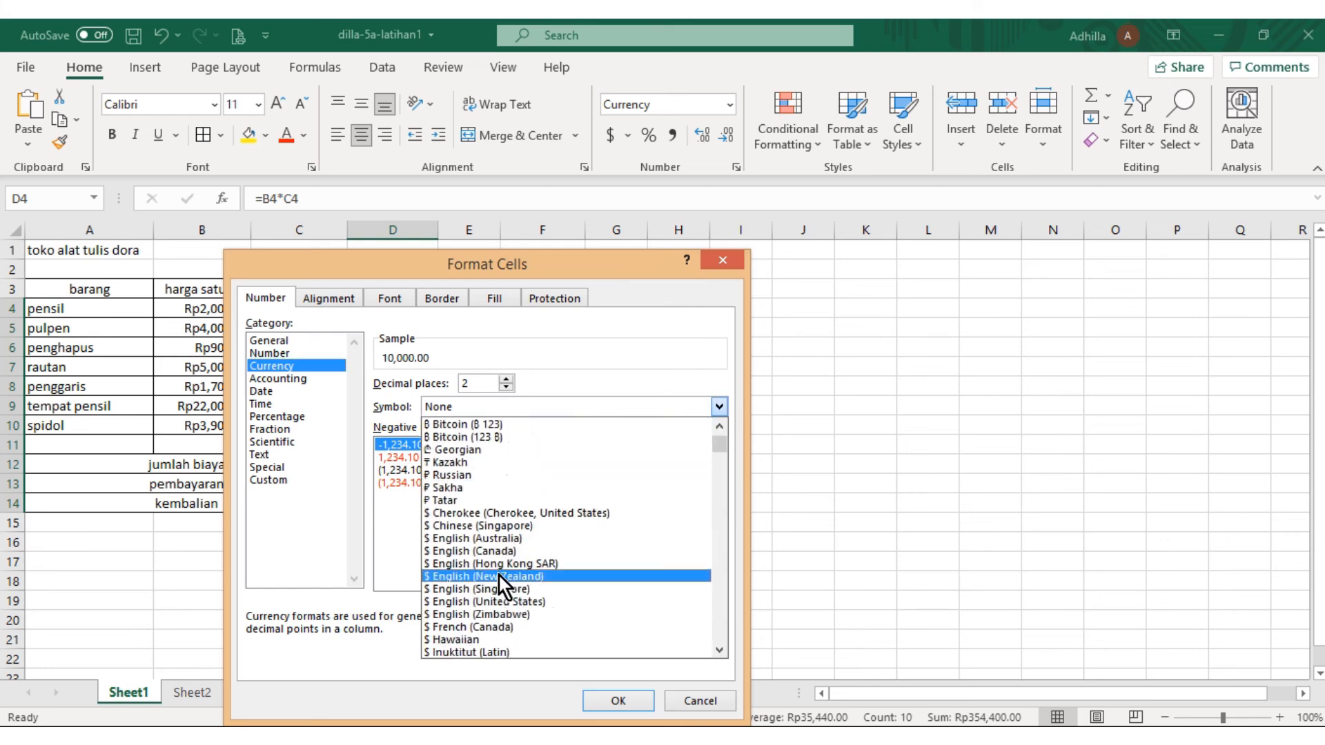
scroll(499, 577, "down", 8)
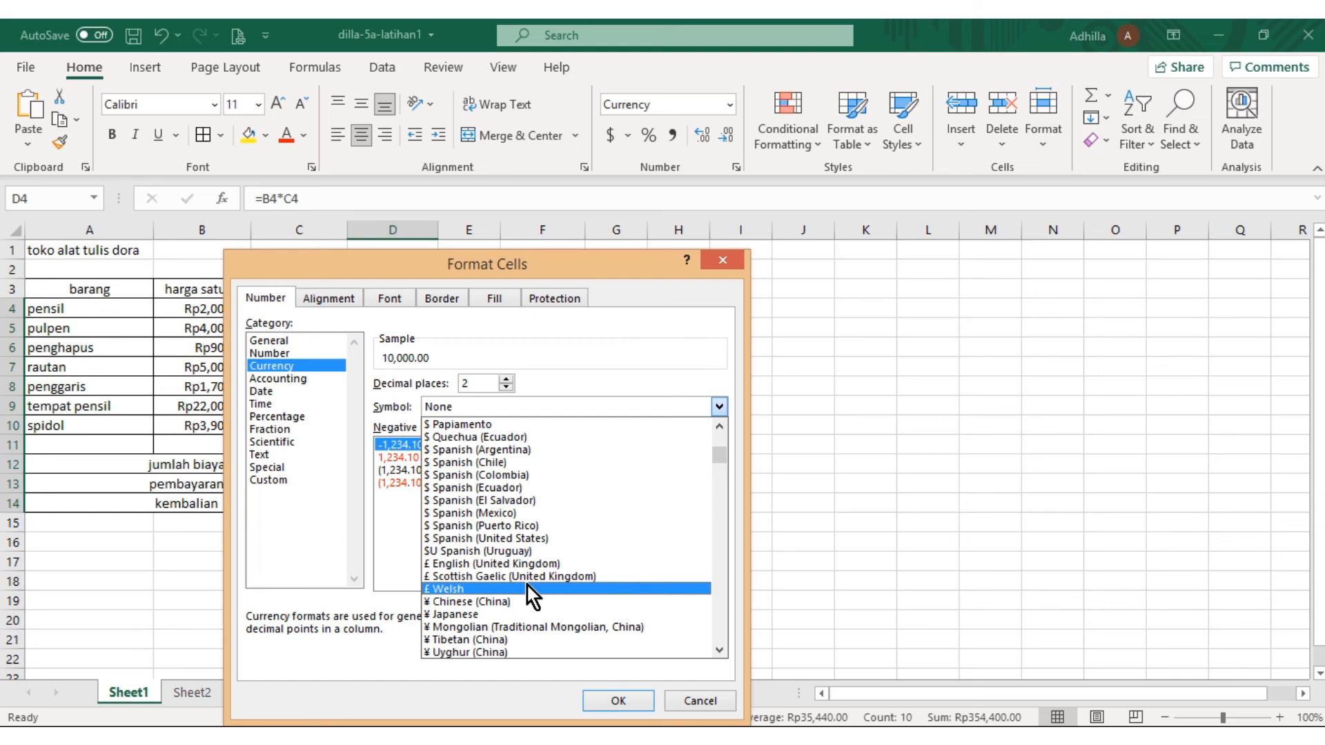
scroll(527, 585, "up", 2)
scroll(528, 578, "down", 3)
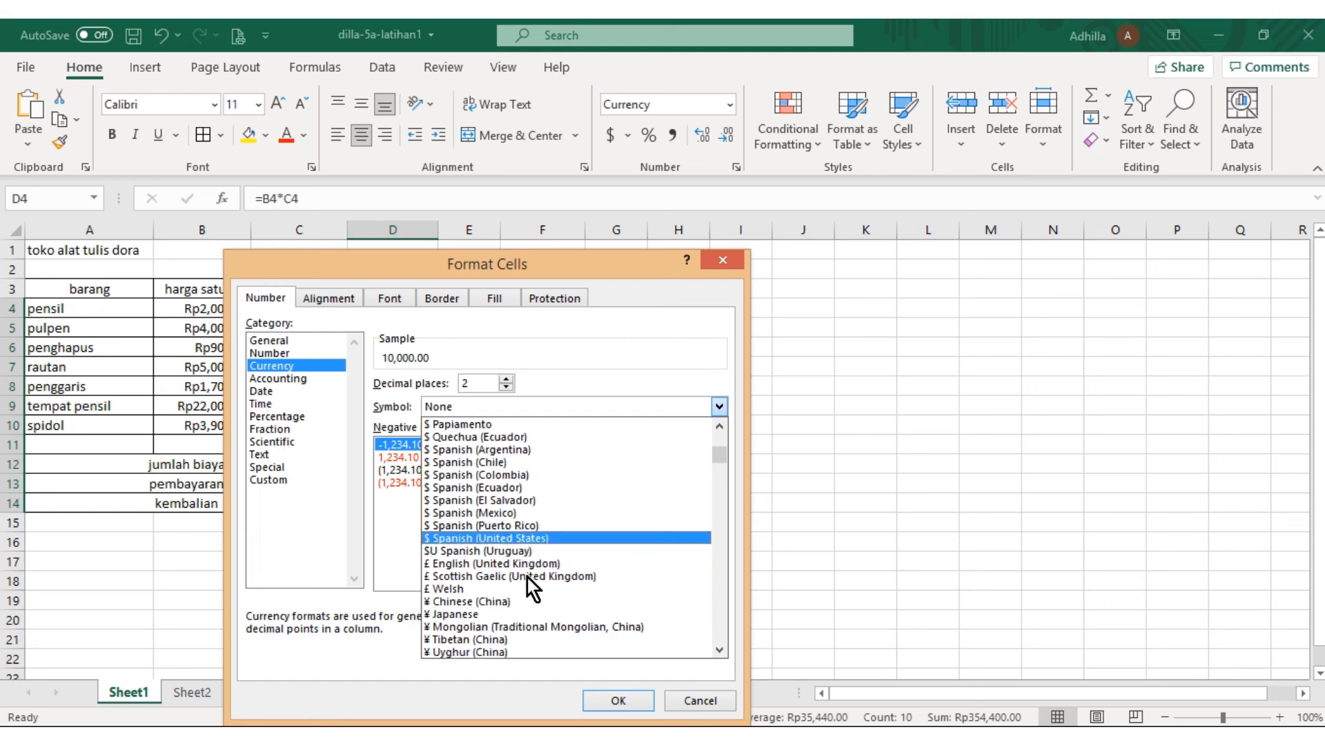
scroll(523, 567, "down", 5)
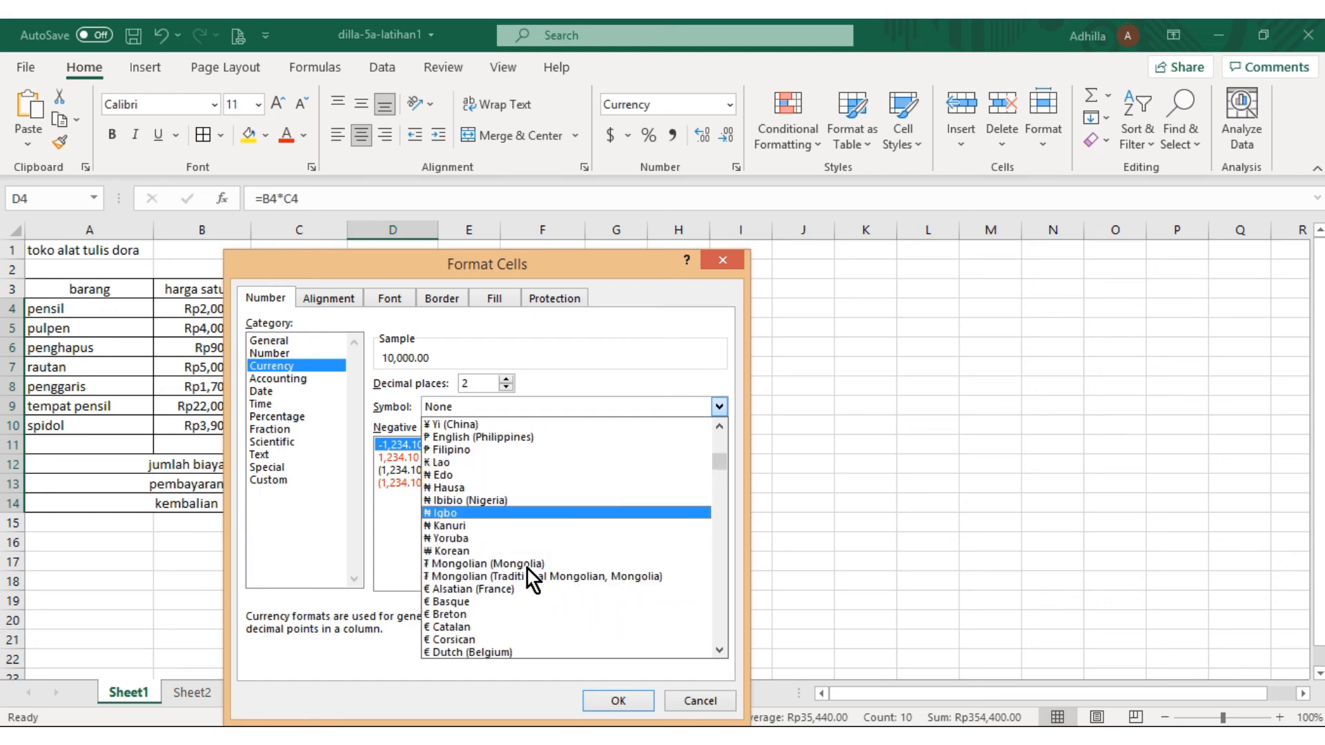
scroll(533, 566, "down", 6)
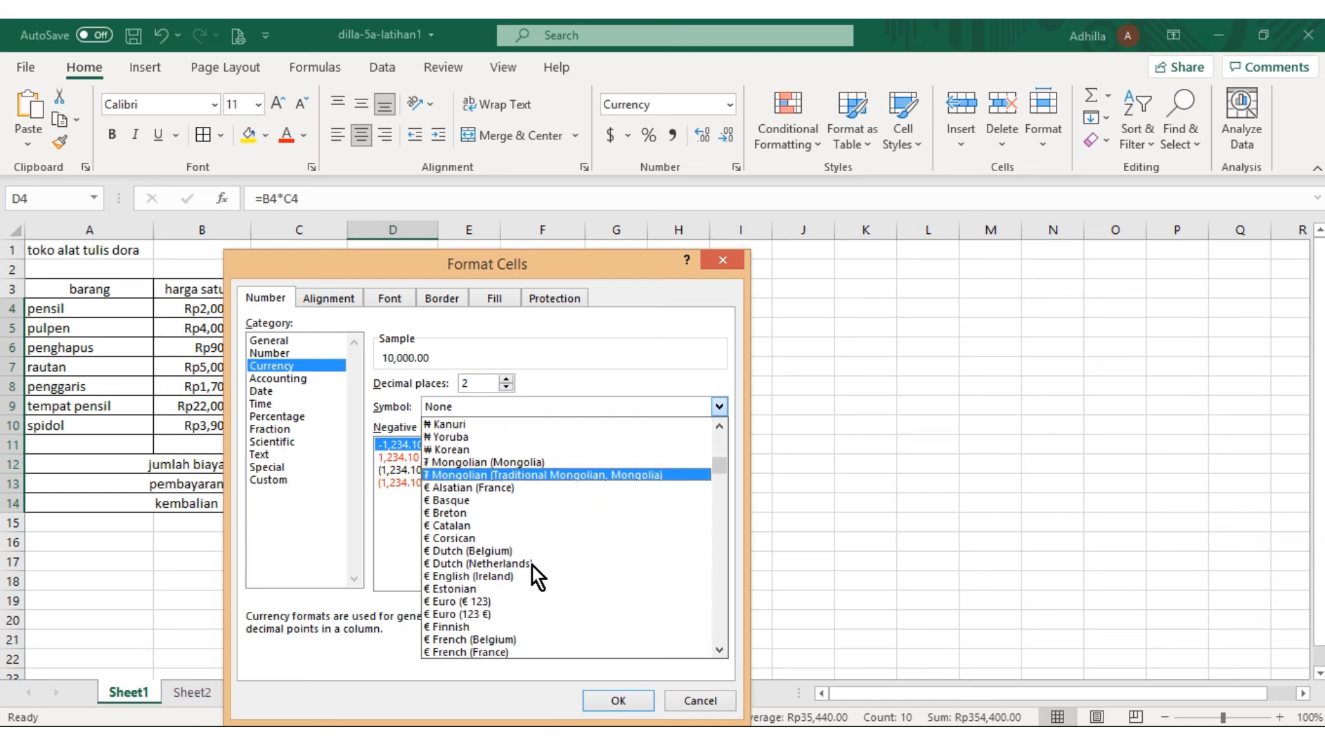
scroll(539, 571, "down", 7)
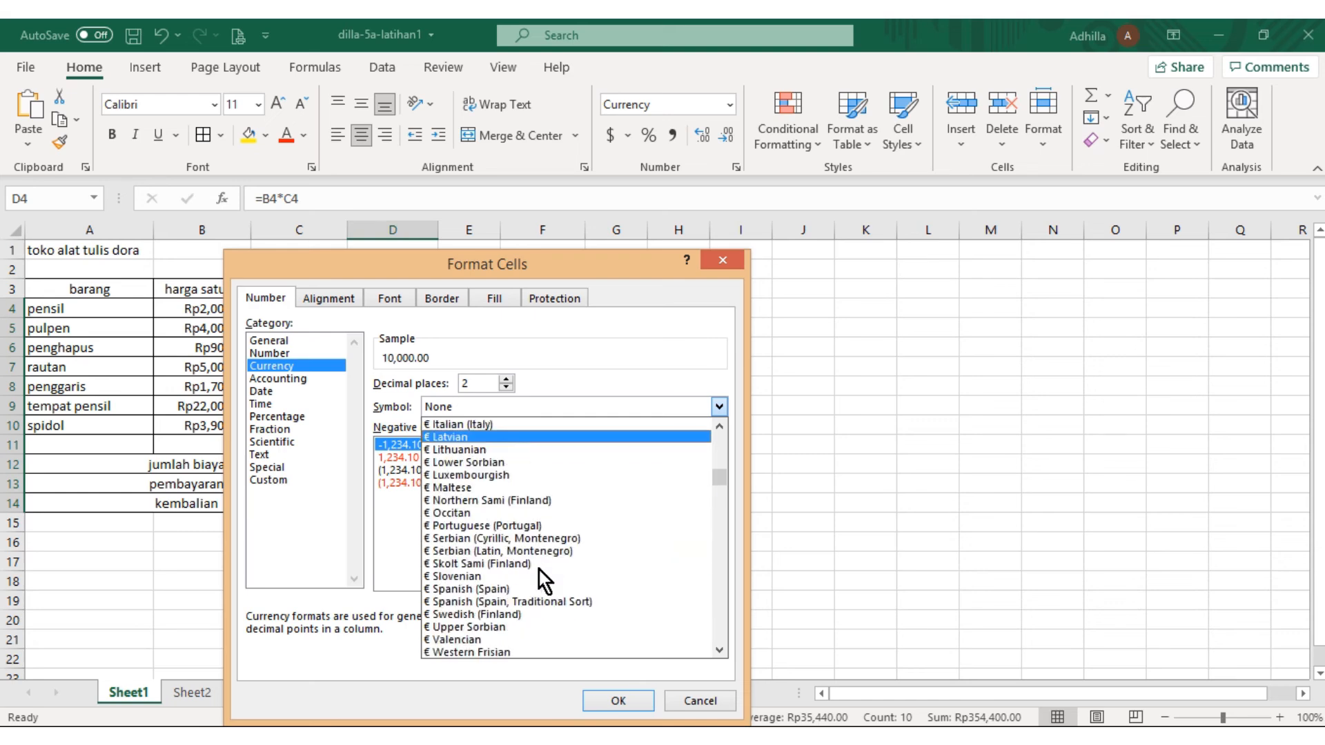
scroll(540, 571, "down", 5)
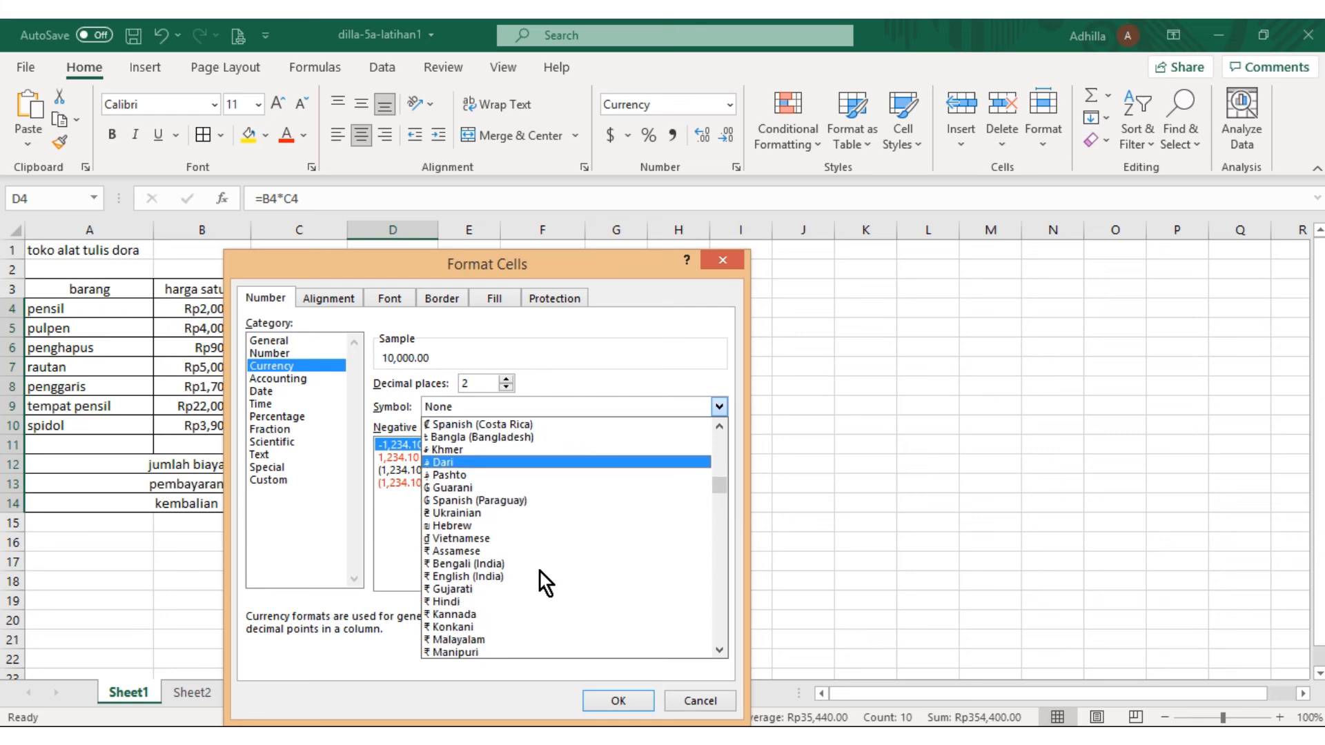
scroll(540, 573, "down", 3)
scroll(542, 569, "down", 9)
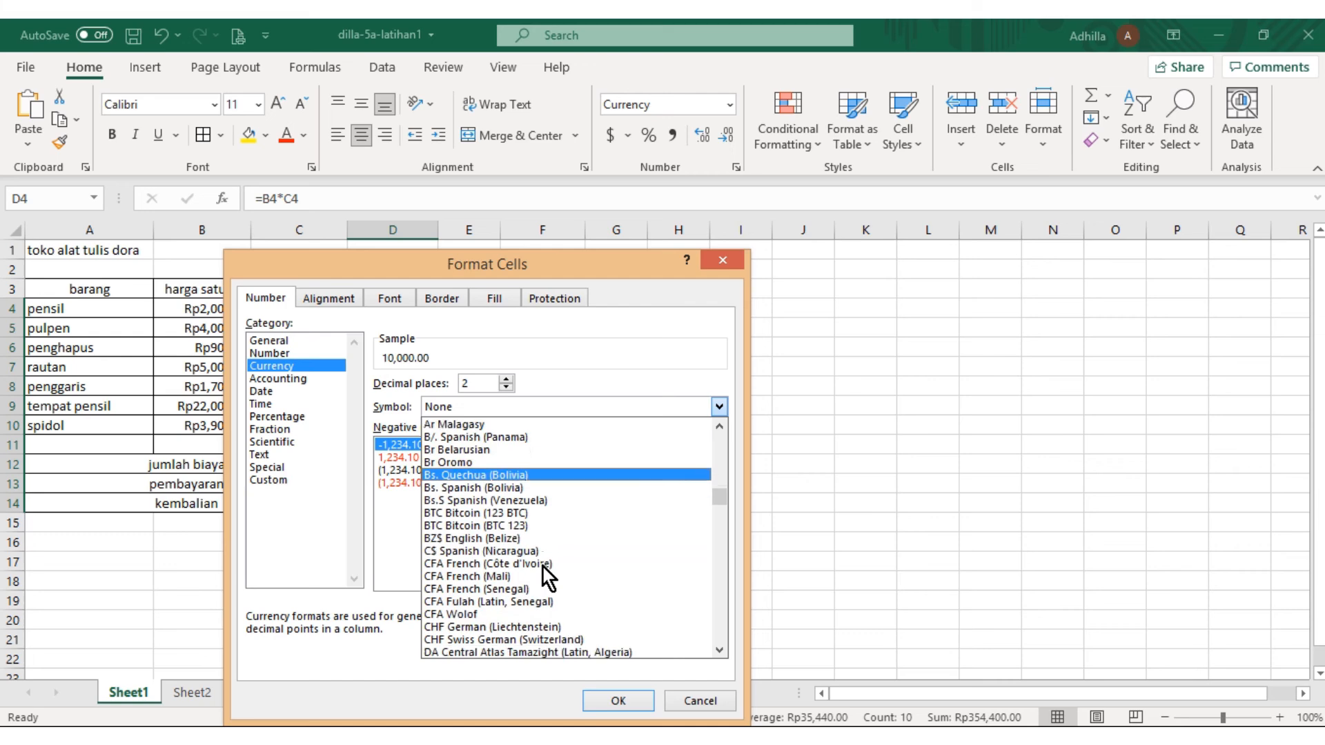
scroll(544, 567, "down", 4)
scroll(546, 570, "down", 4)
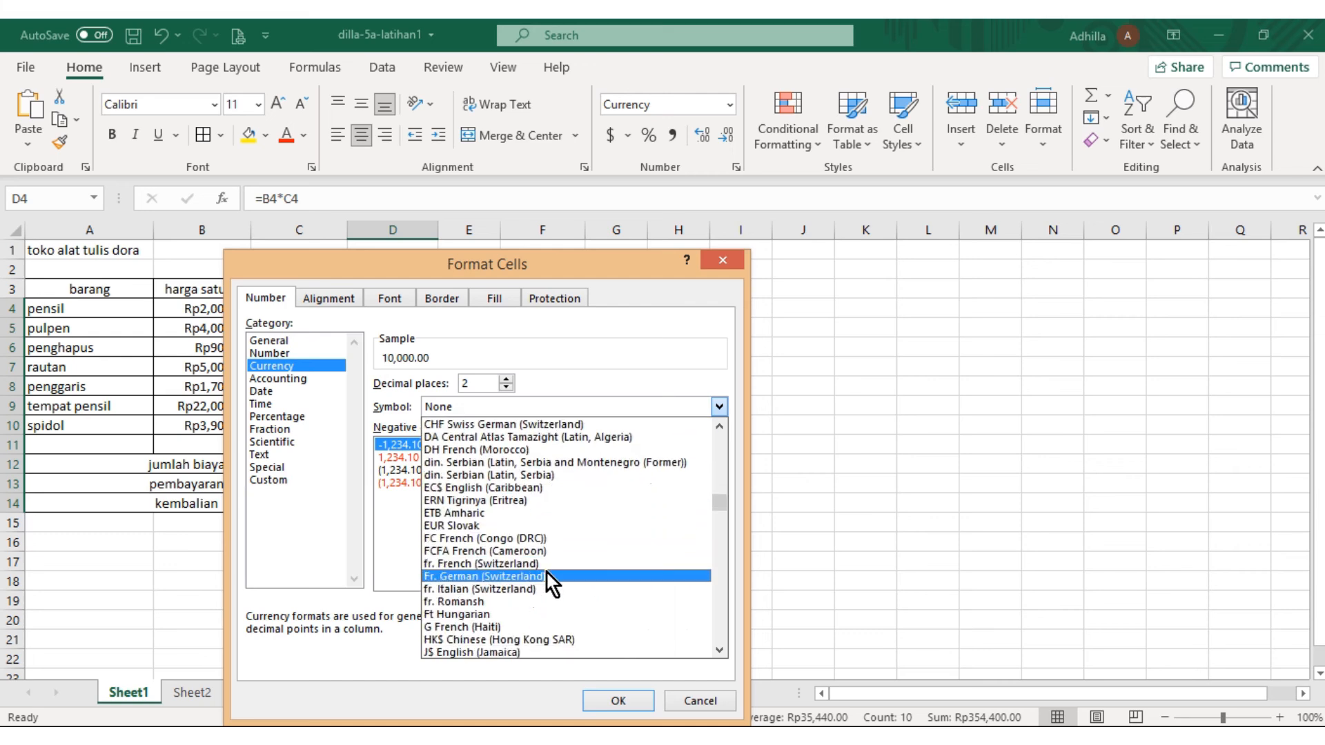
scroll(548, 577, "down", 6)
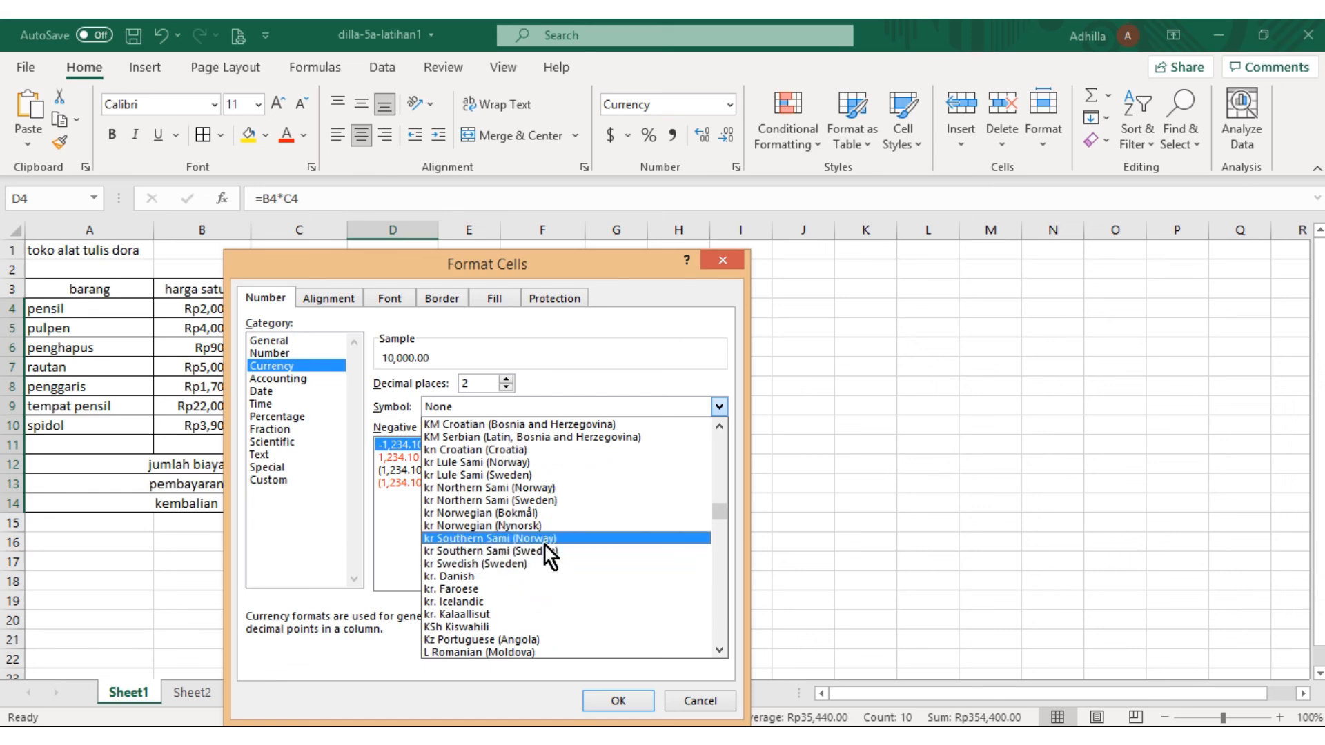
key("r")
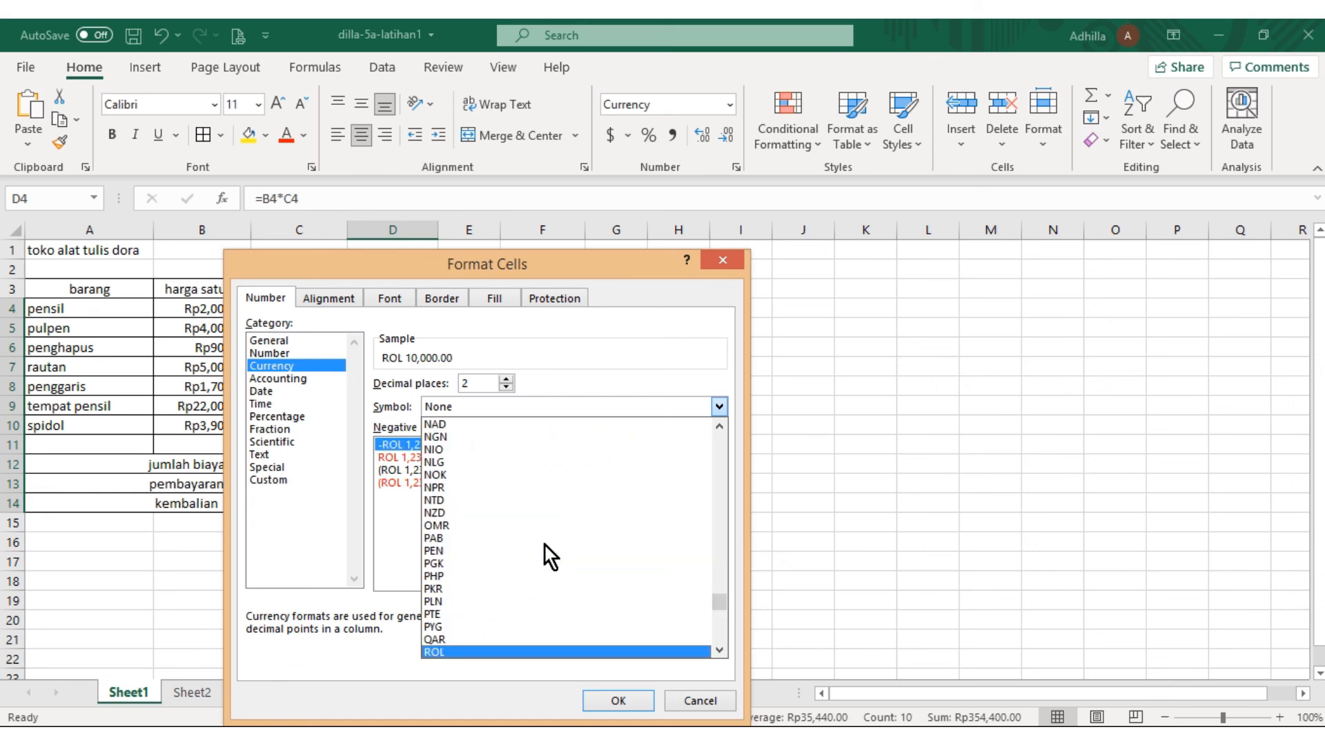
key("p")
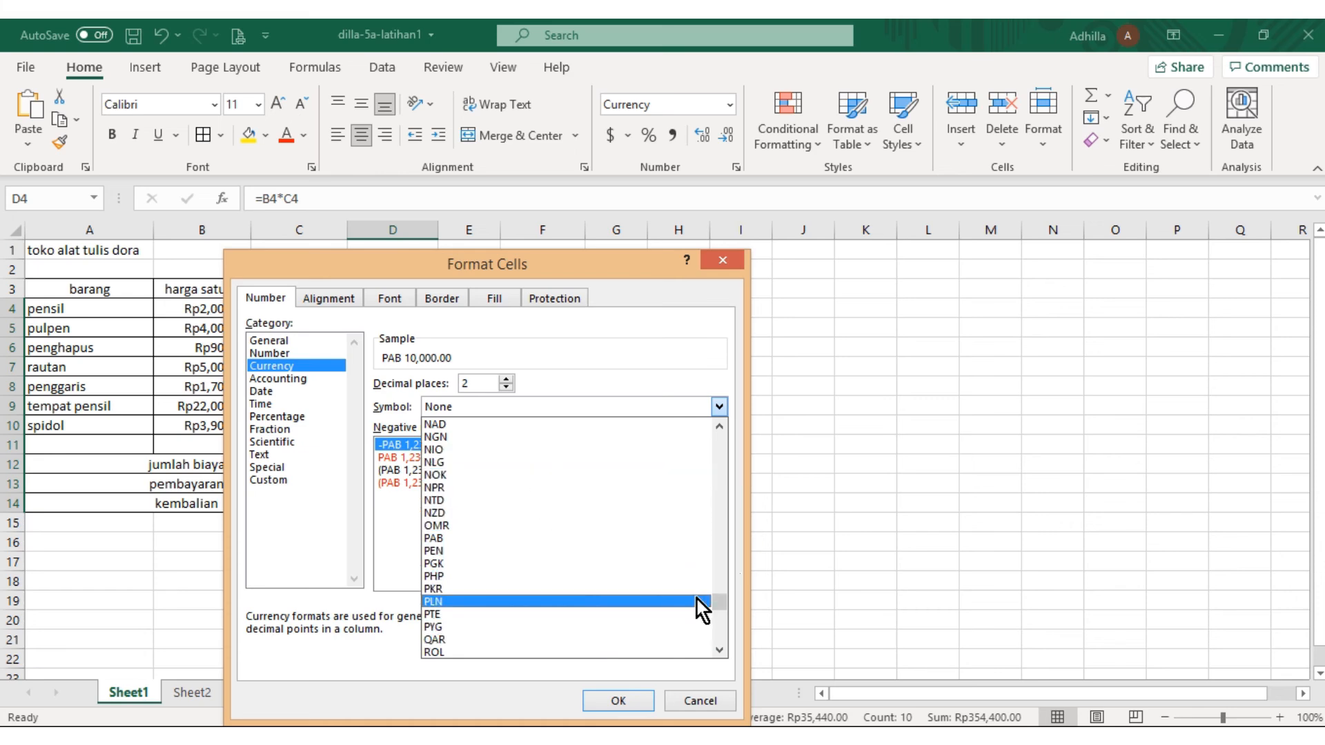
left_click_drag(718, 603, 716, 522)
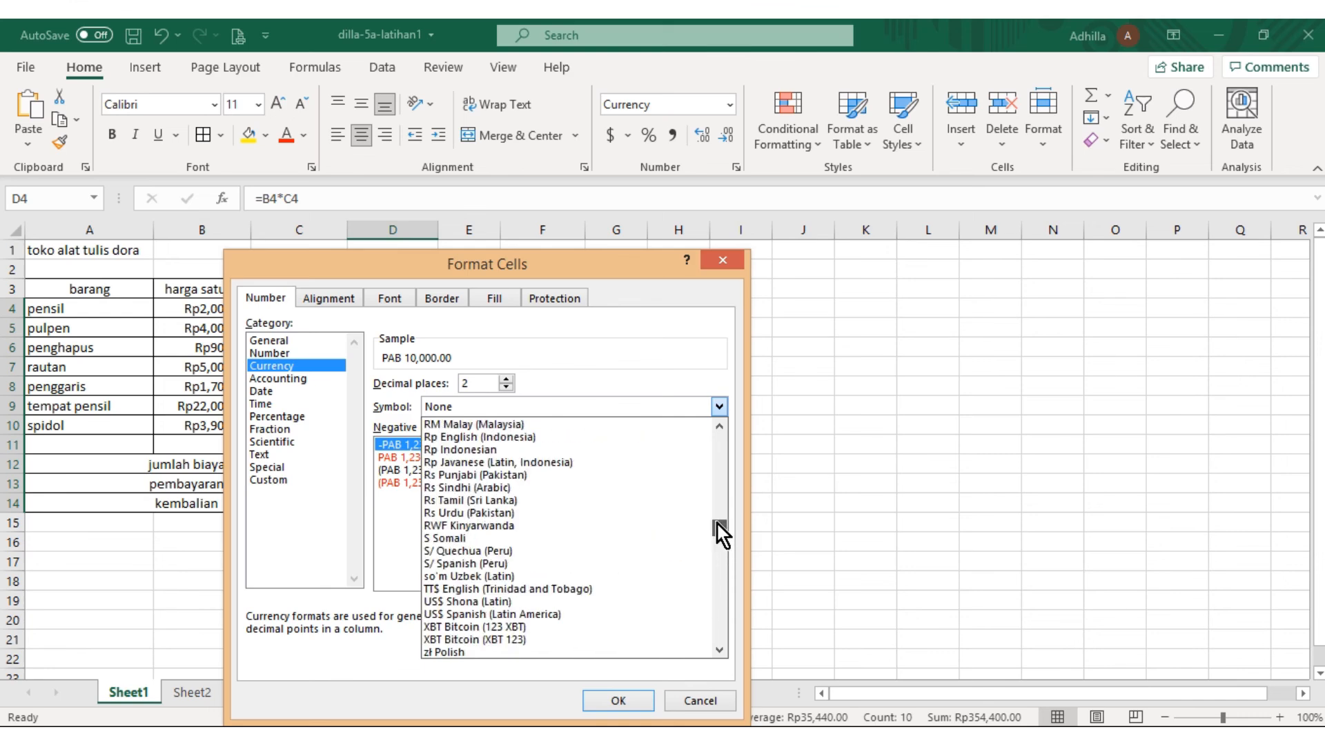
left_click(520, 438)
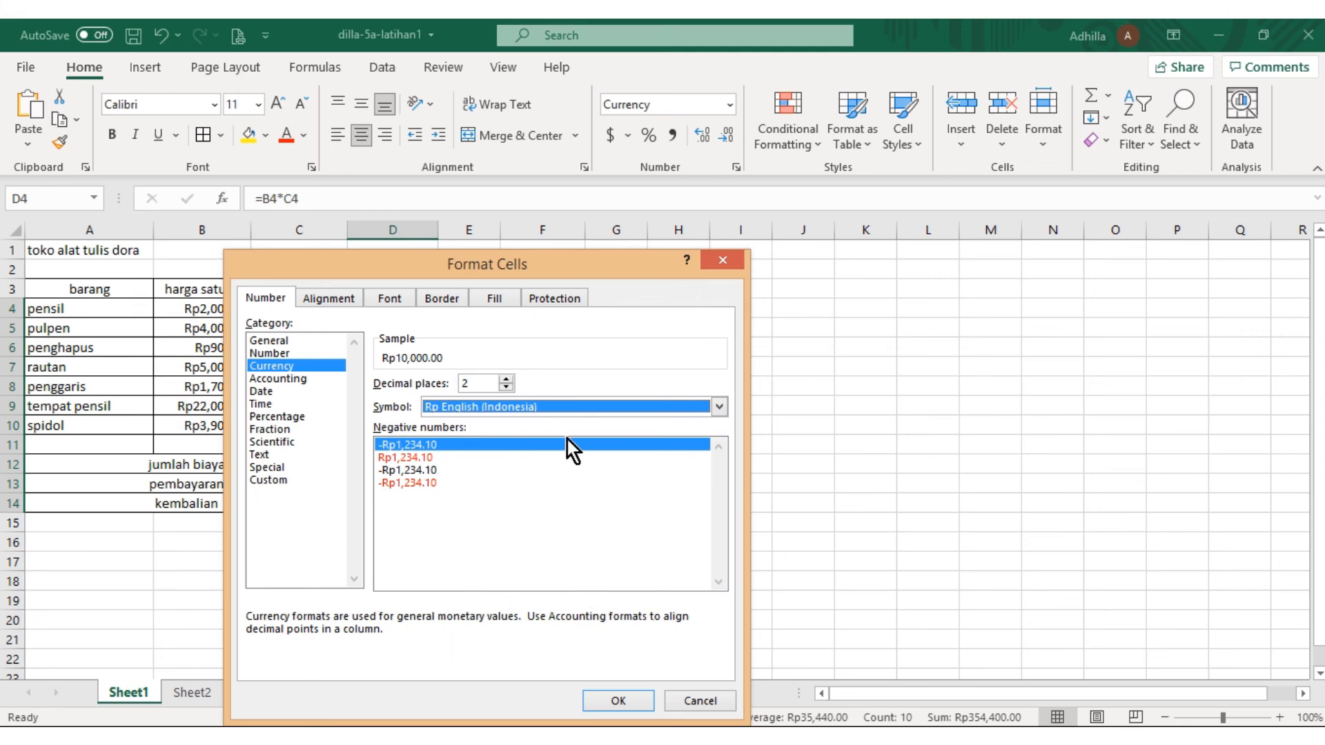
left_click(718, 409)
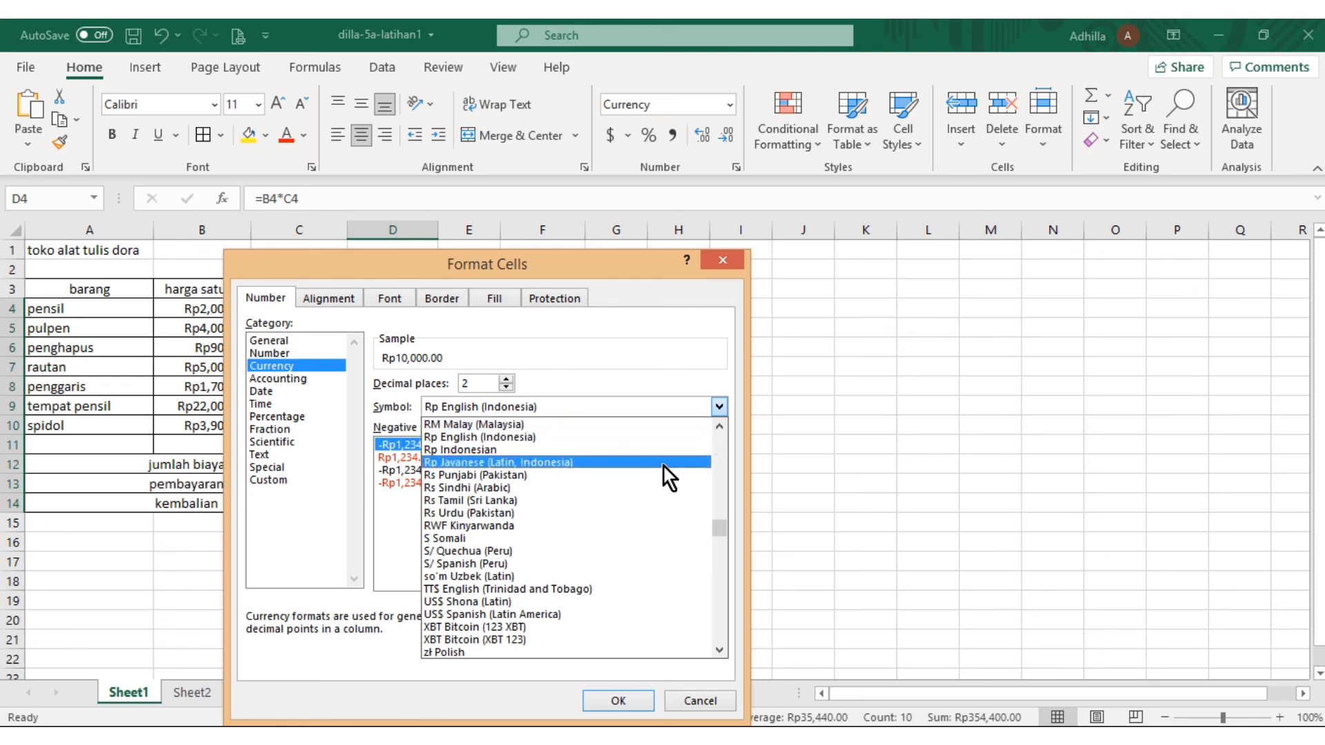
left_click(628, 450)
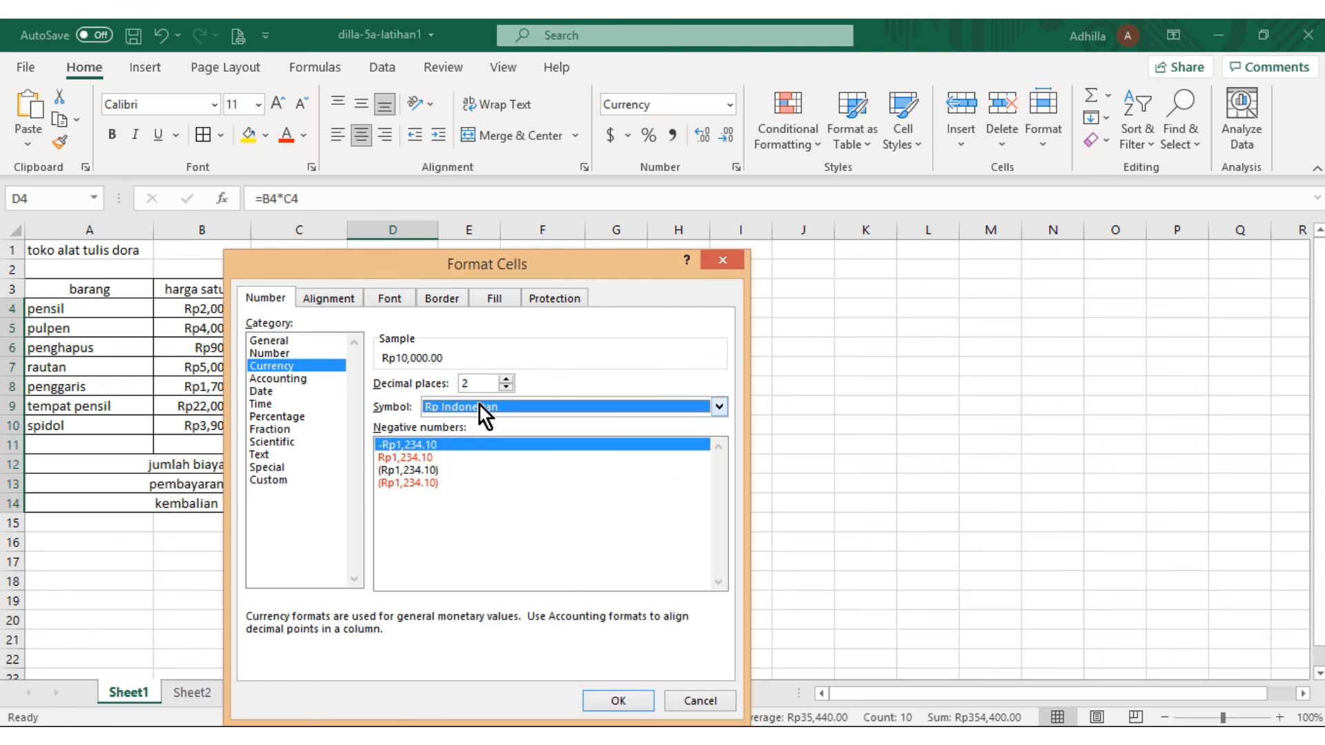
left_click(624, 702)
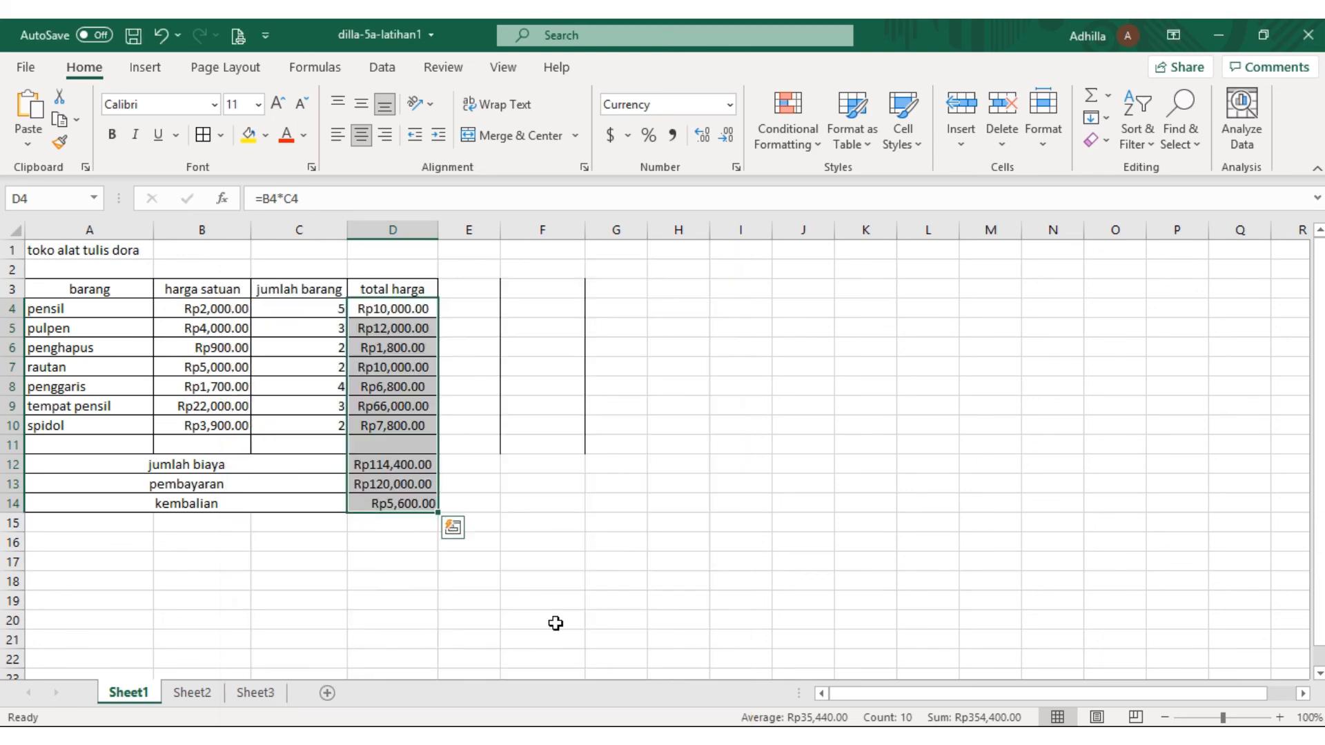
left_click(392, 580)
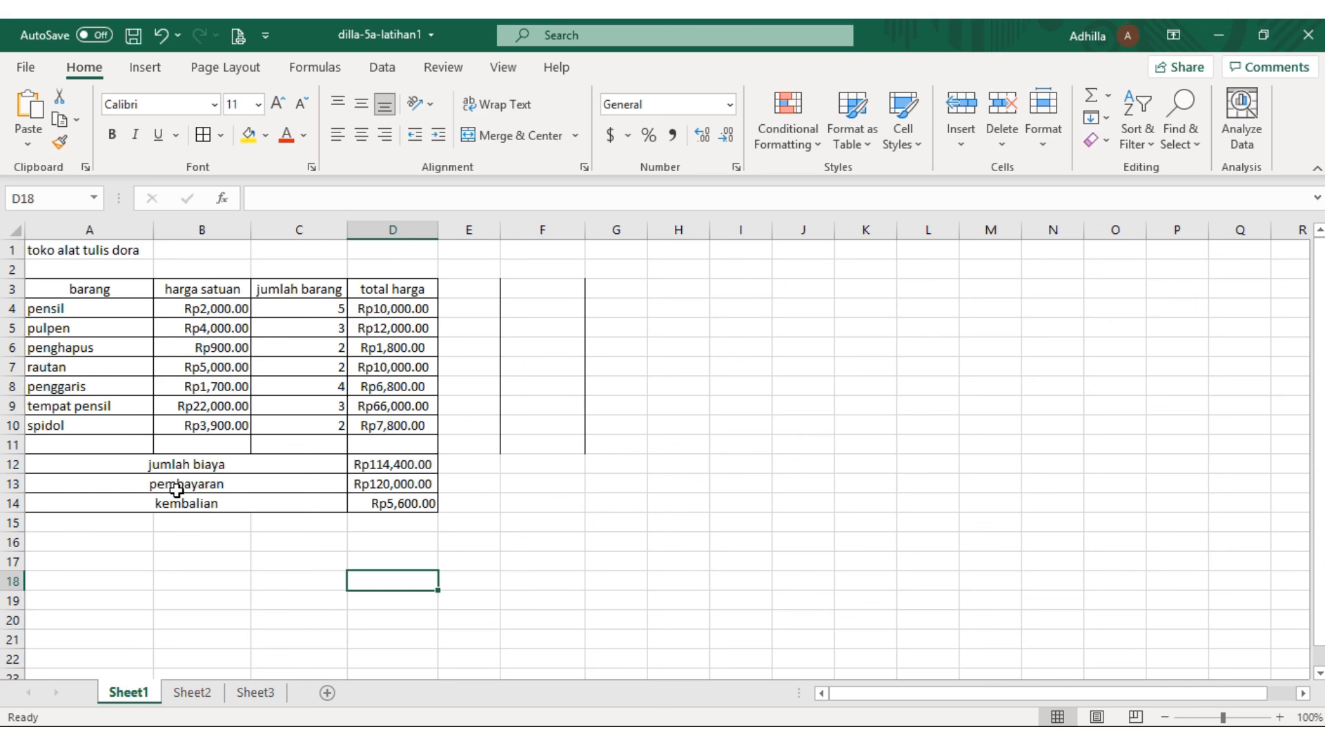
Examine the merged jumlah biaya label in row 12 and the available Merge & Center options
left_click(187, 466)
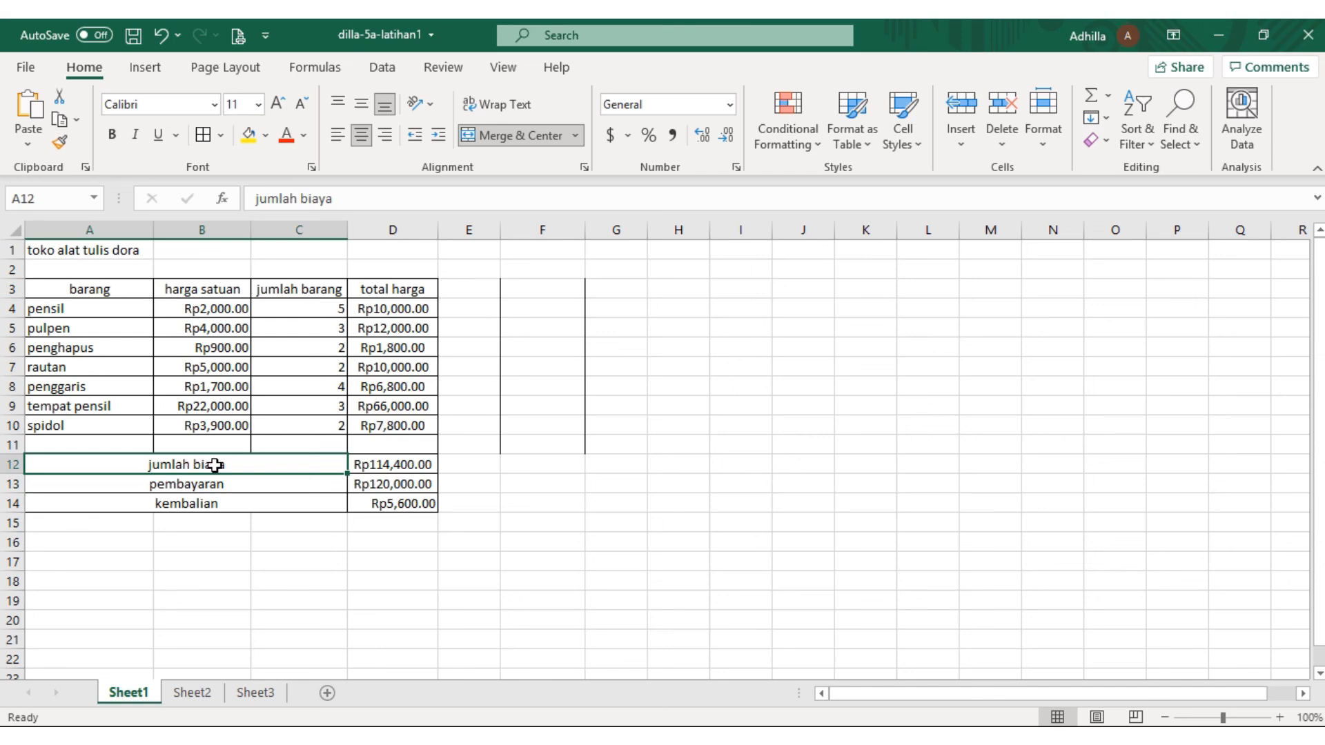
left_click_drag(215, 466, 326, 478)
left_click(367, 473)
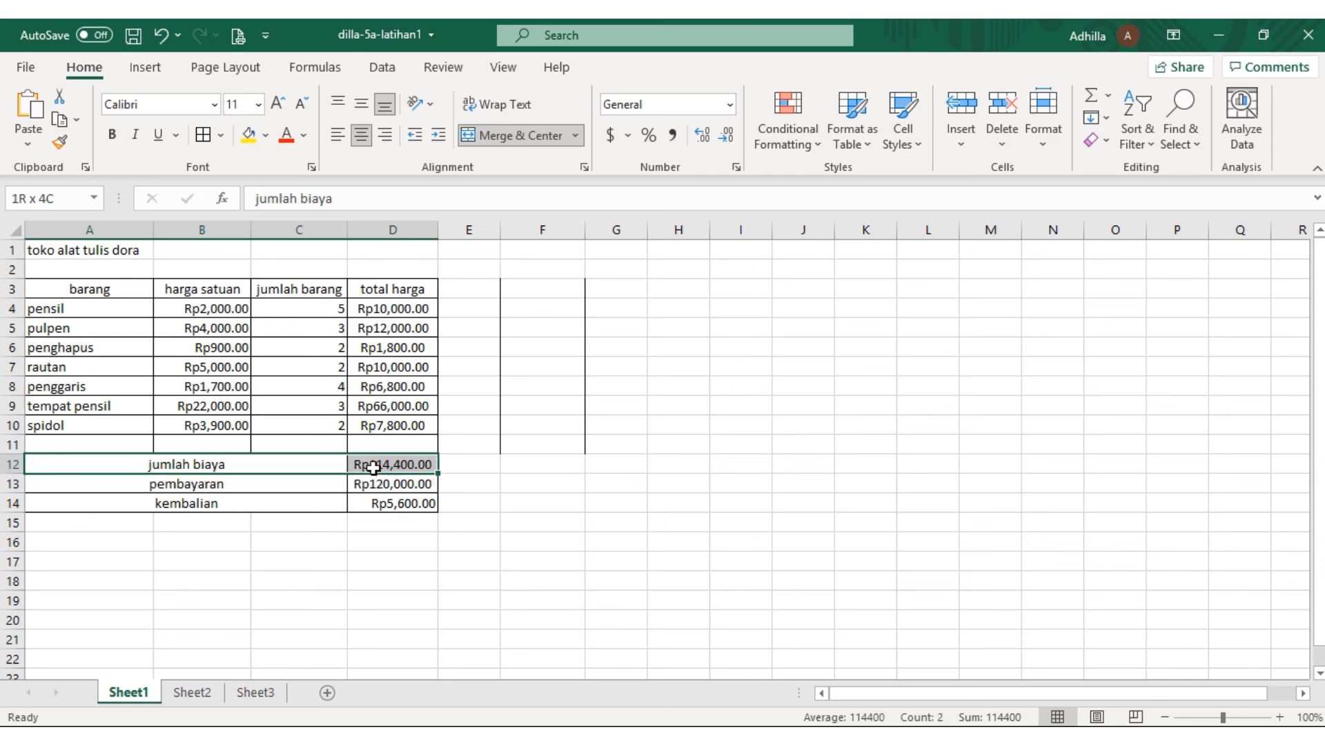
left_click(313, 470)
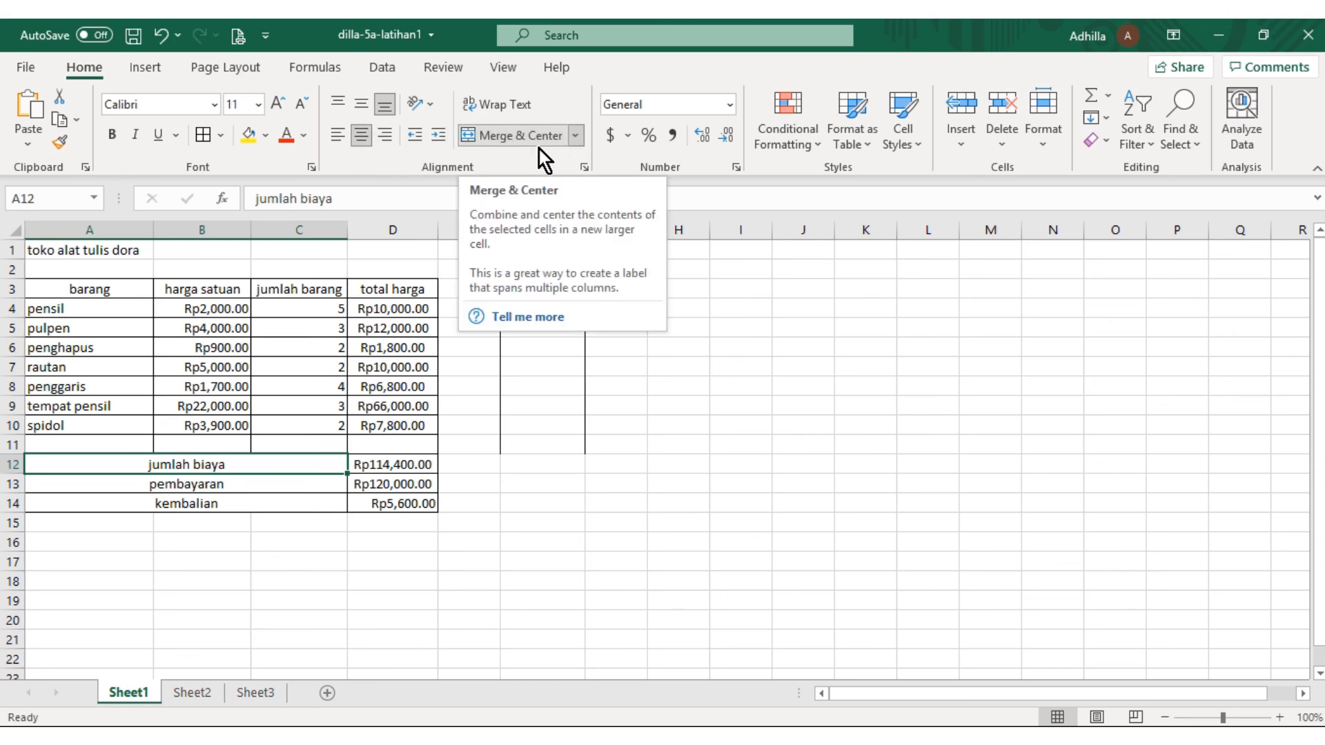
left_click(576, 136)
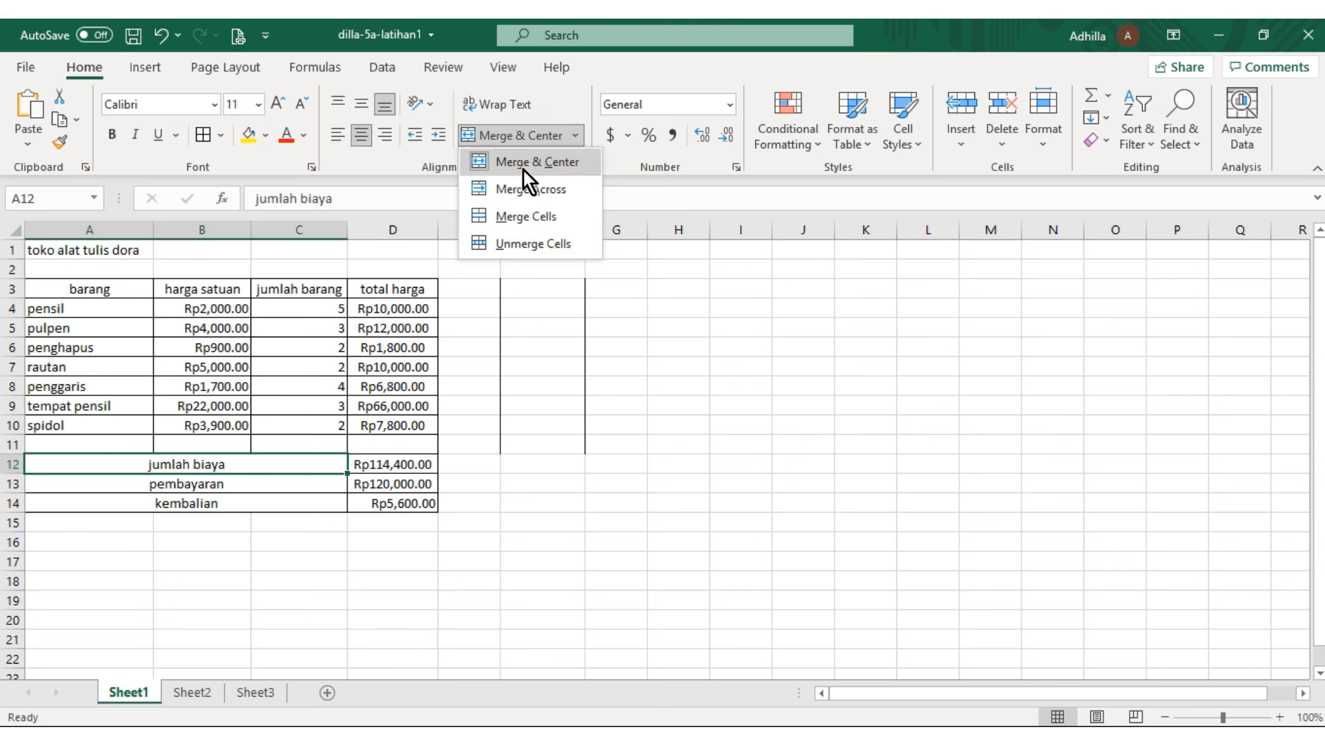
left_click(400, 177)
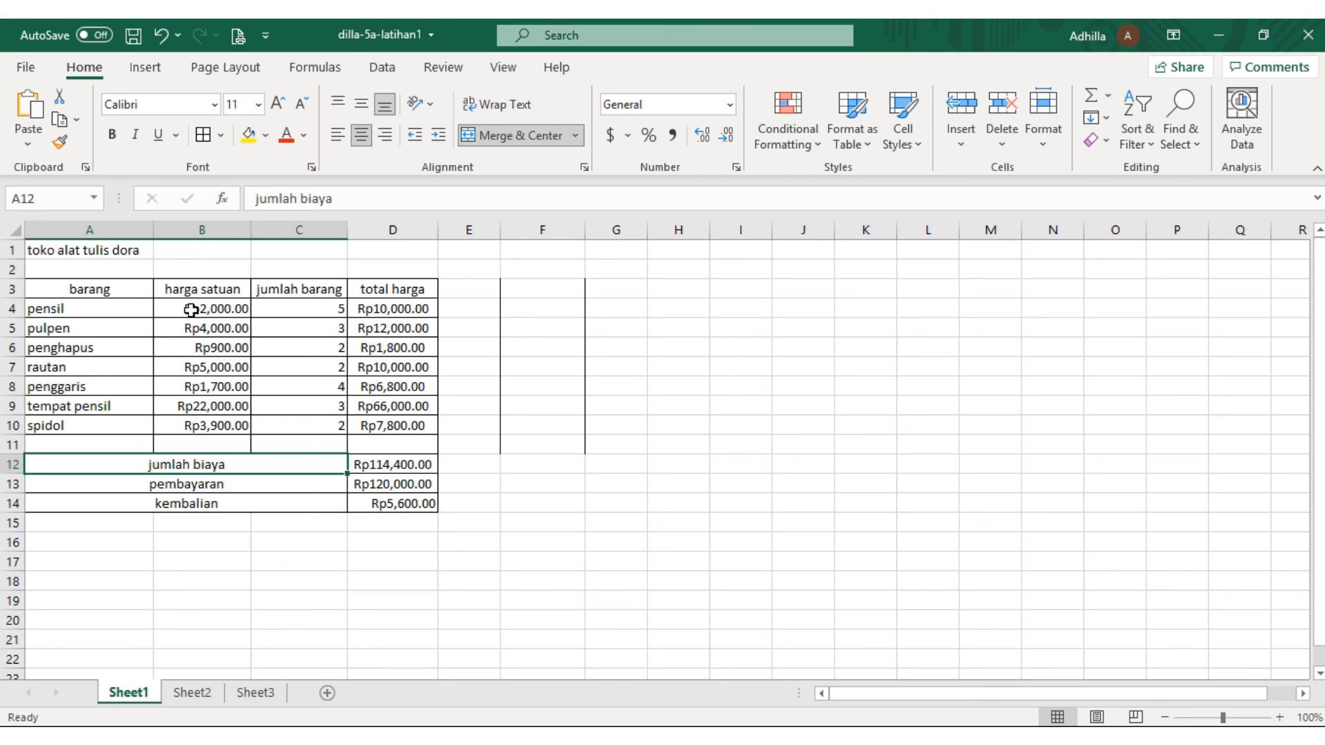
left_click(260, 308)
left_click(400, 519)
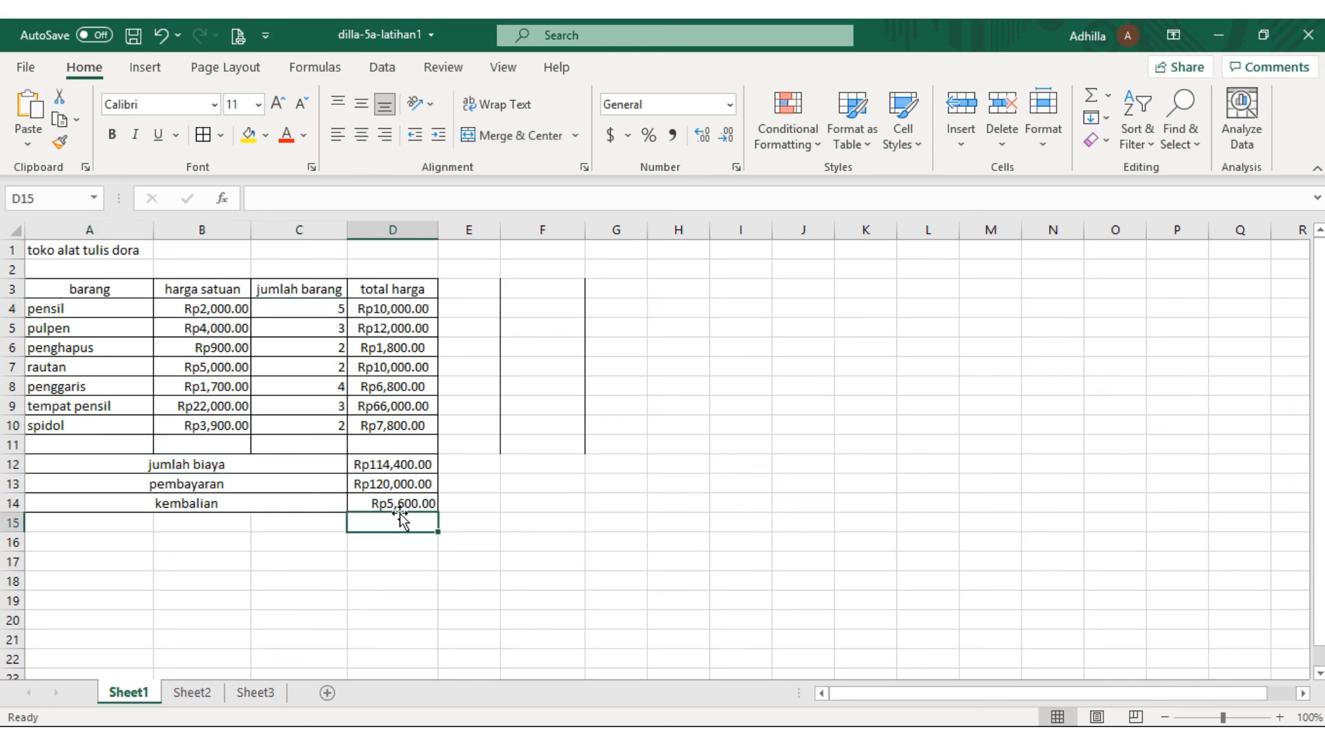